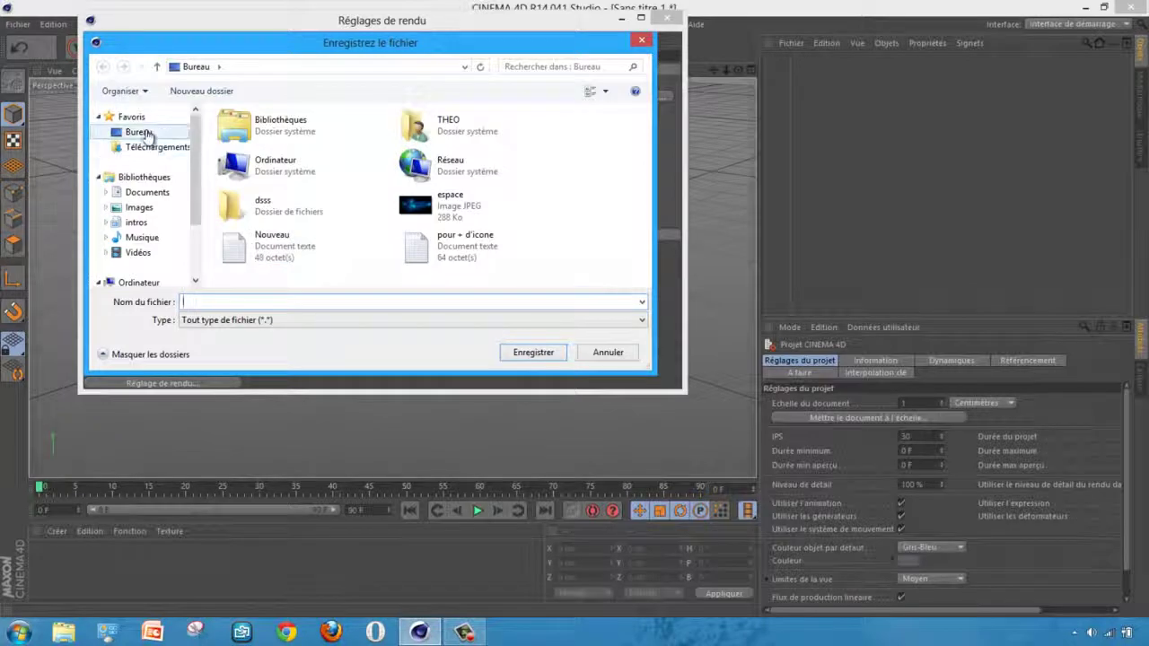
Step: Set the render output file to "intro tuto" on the desktop and its format to Film AVI
{"action": "left_click", "coordinate": [226, 303]}
{"action": "type", "text": "intro "}
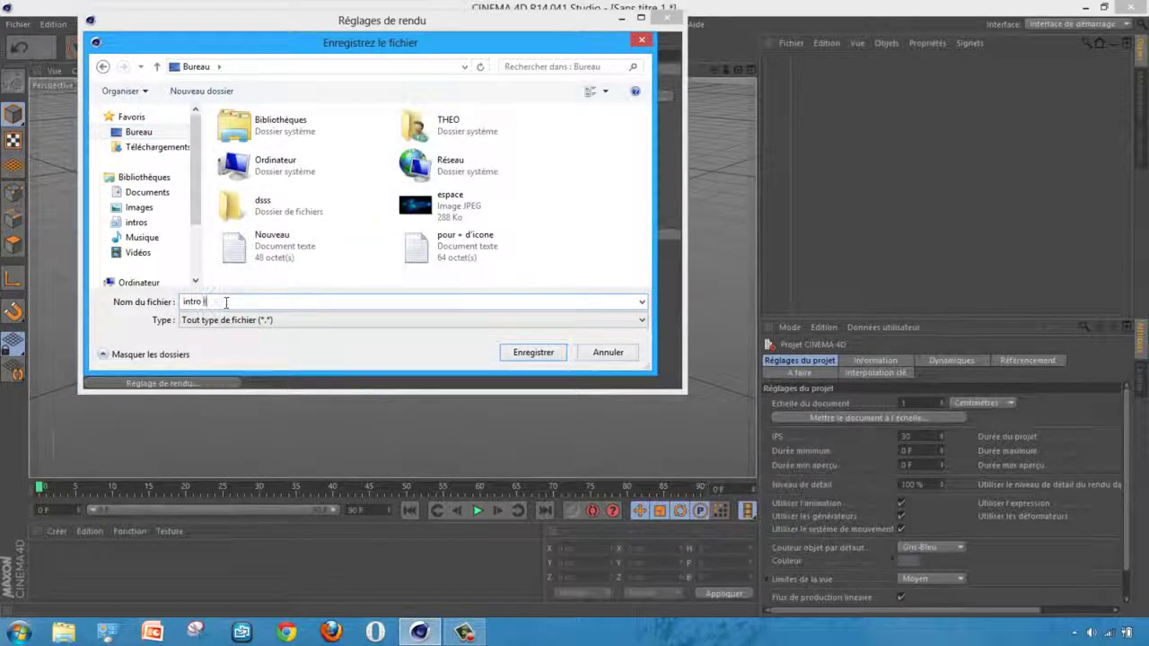
{"action": "type", "text": "tuti"}
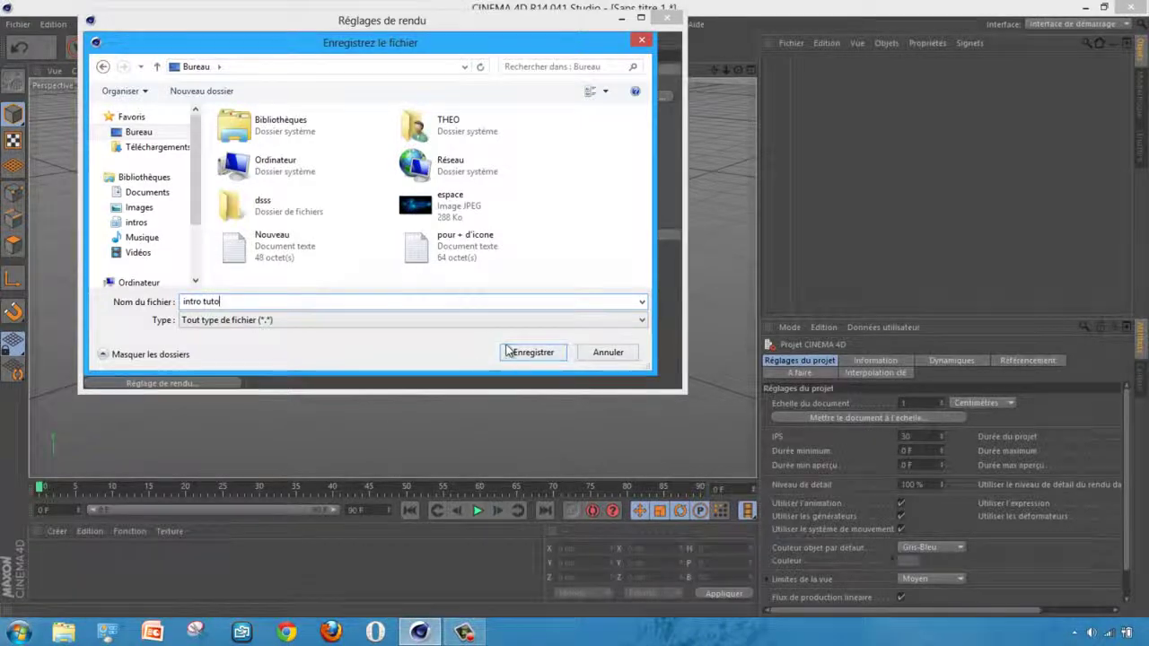
{"action": "left_click", "coordinate": [510, 353]}
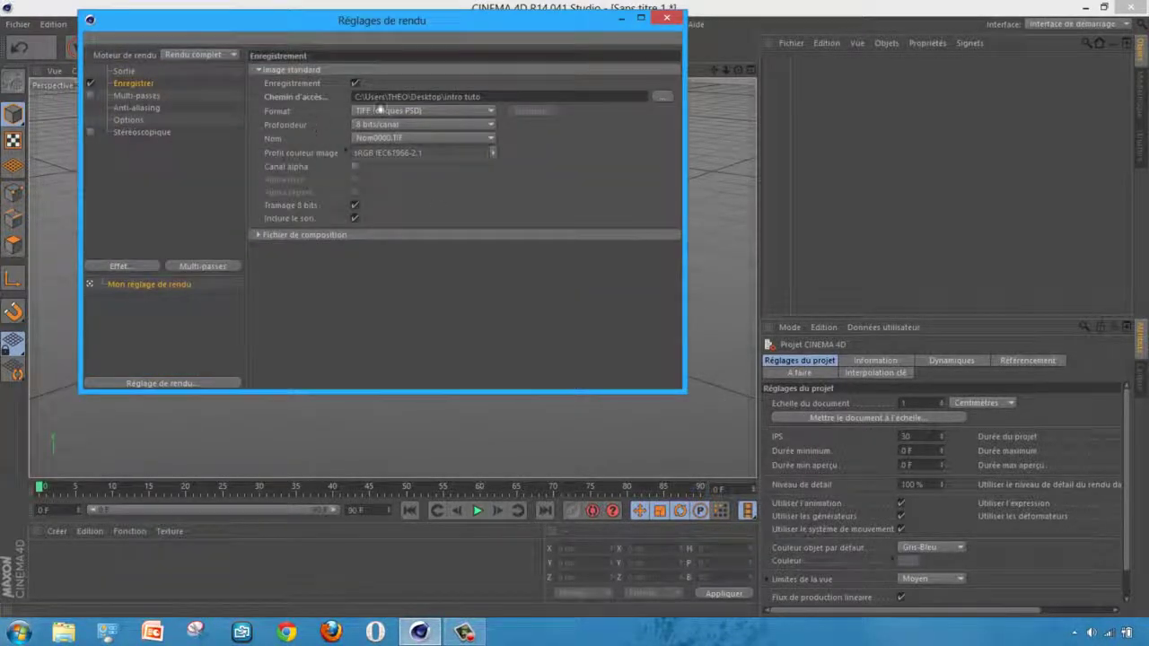
{"action": "left_click", "coordinate": [380, 110]}
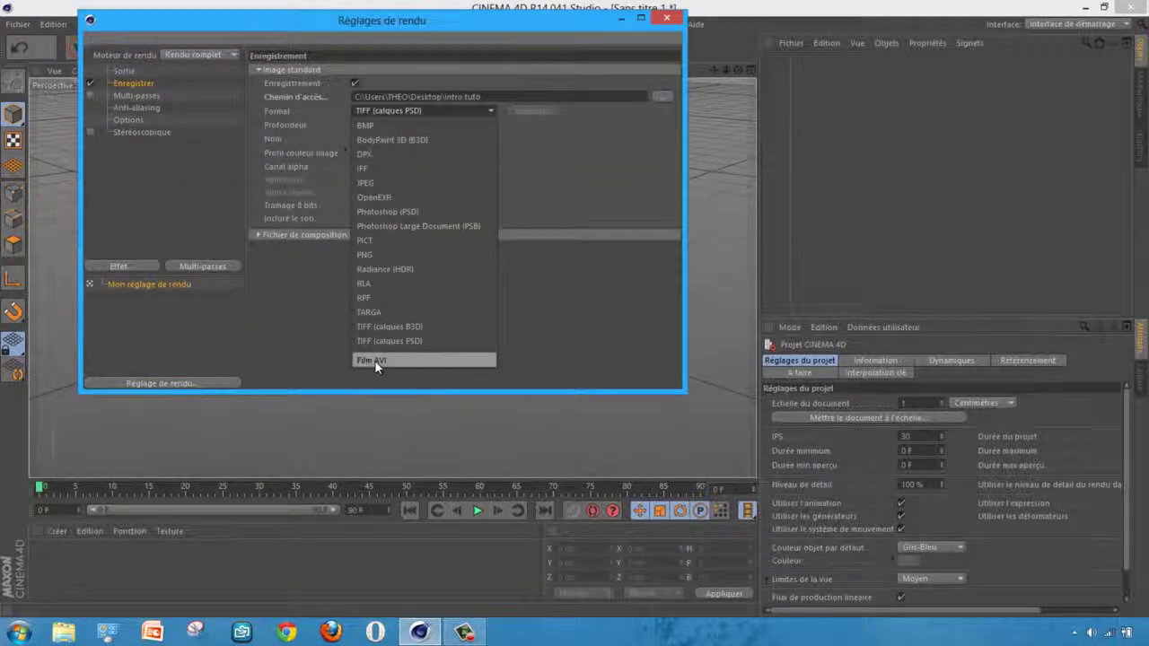
{"action": "left_click", "coordinate": [374, 360]}
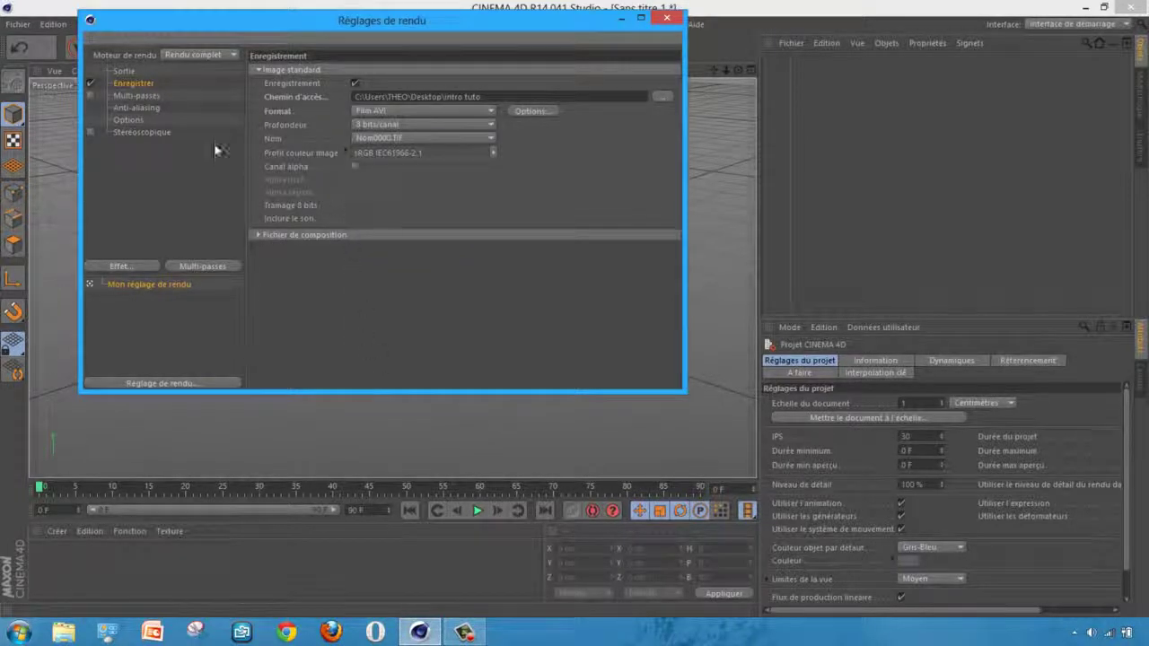
Step: Set the render anti-aliasing to Au mieux with a maximum level of 2x2, and close the render settings
{"action": "left_click", "coordinate": [141, 97]}
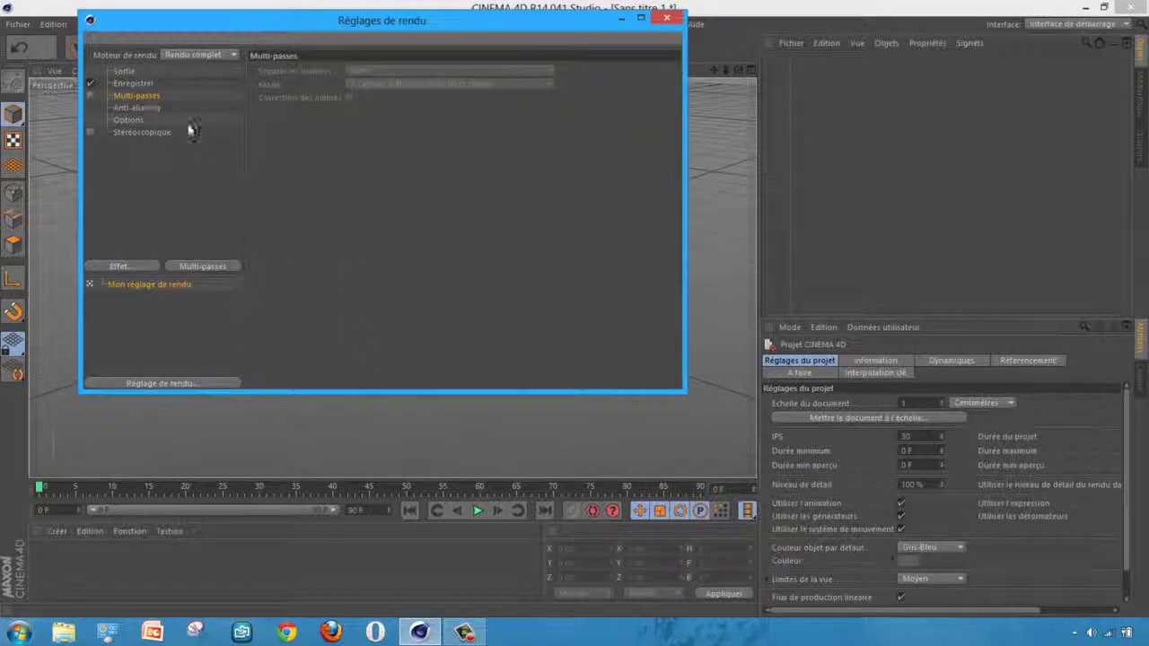
{"action": "left_click", "coordinate": [141, 109]}
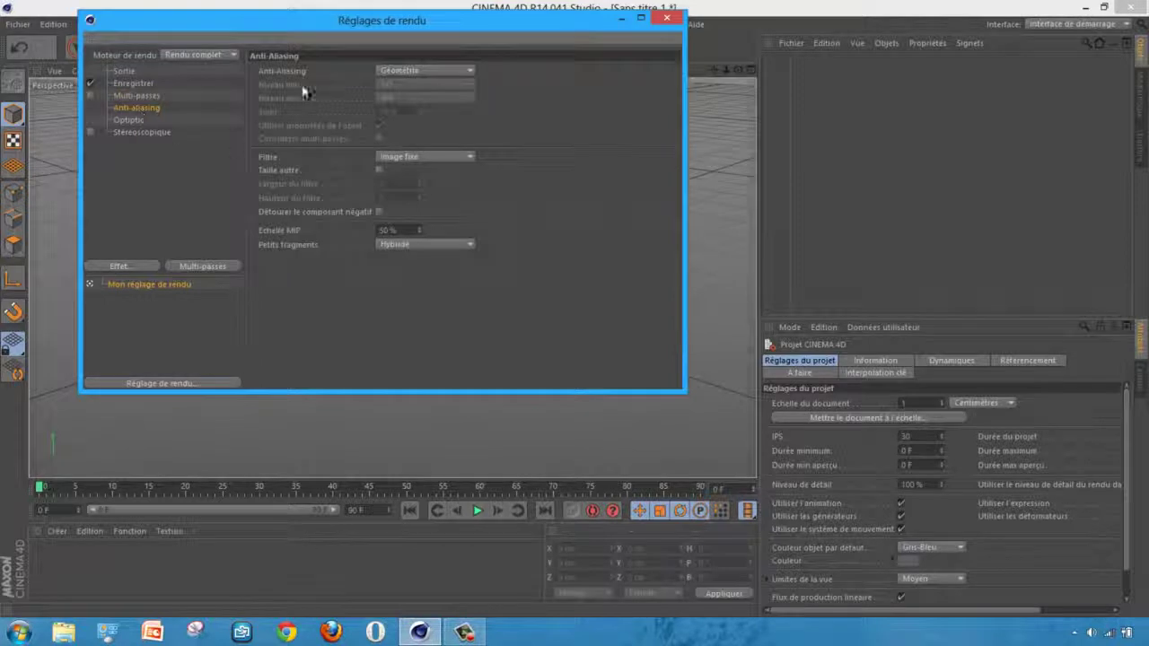
{"action": "left_click", "coordinate": [394, 74]}
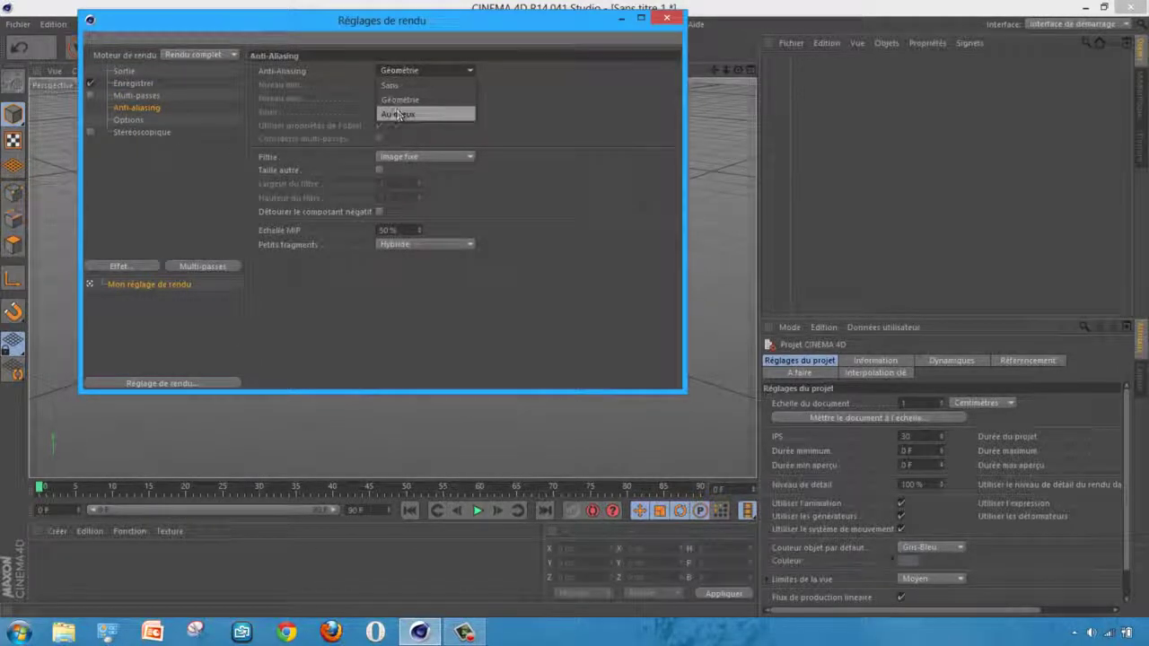
{"action": "left_click", "coordinate": [395, 113]}
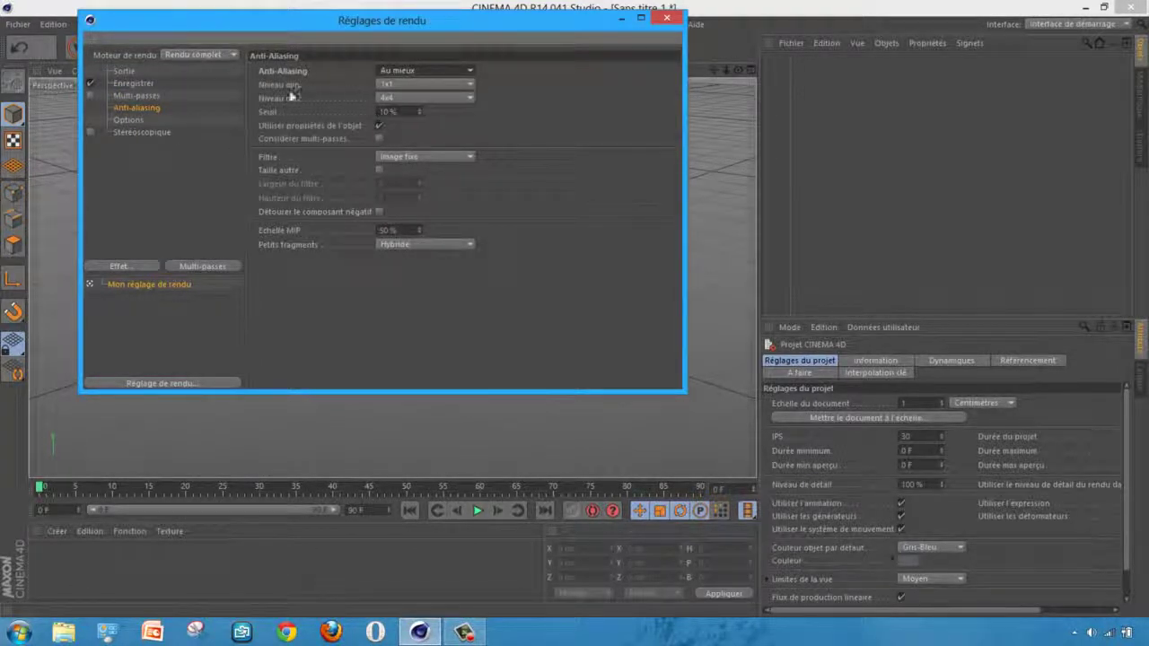
{"action": "left_click", "coordinate": [406, 96]}
{"action": "left_click", "coordinate": [398, 141]}
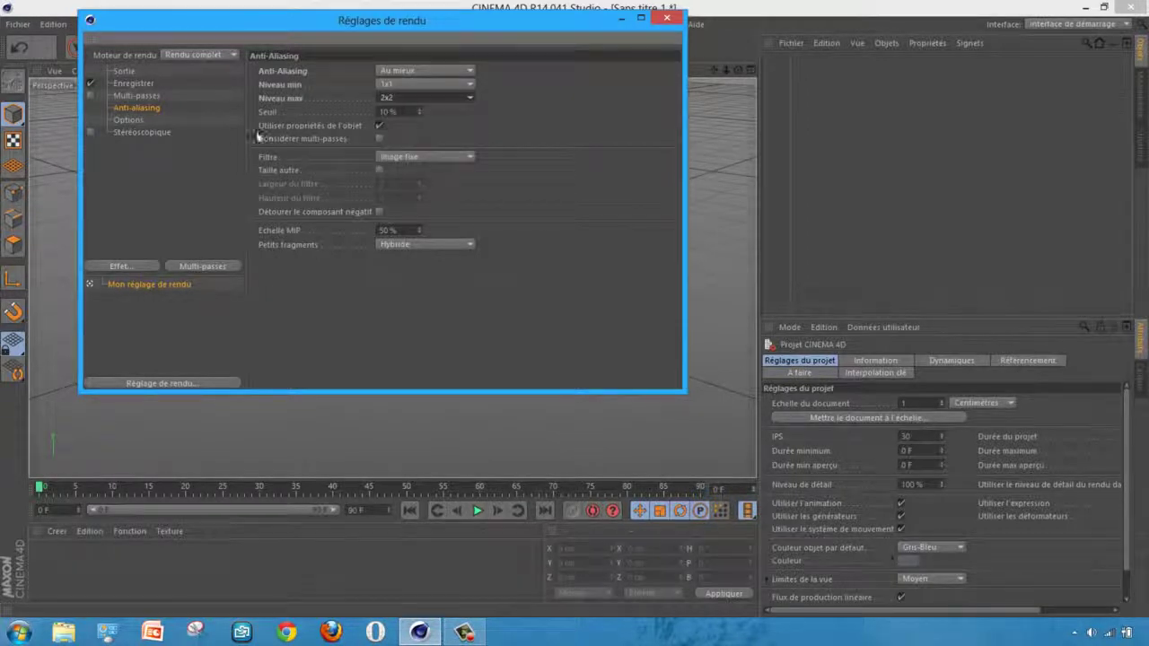
{"action": "left_click", "coordinate": [128, 121]}
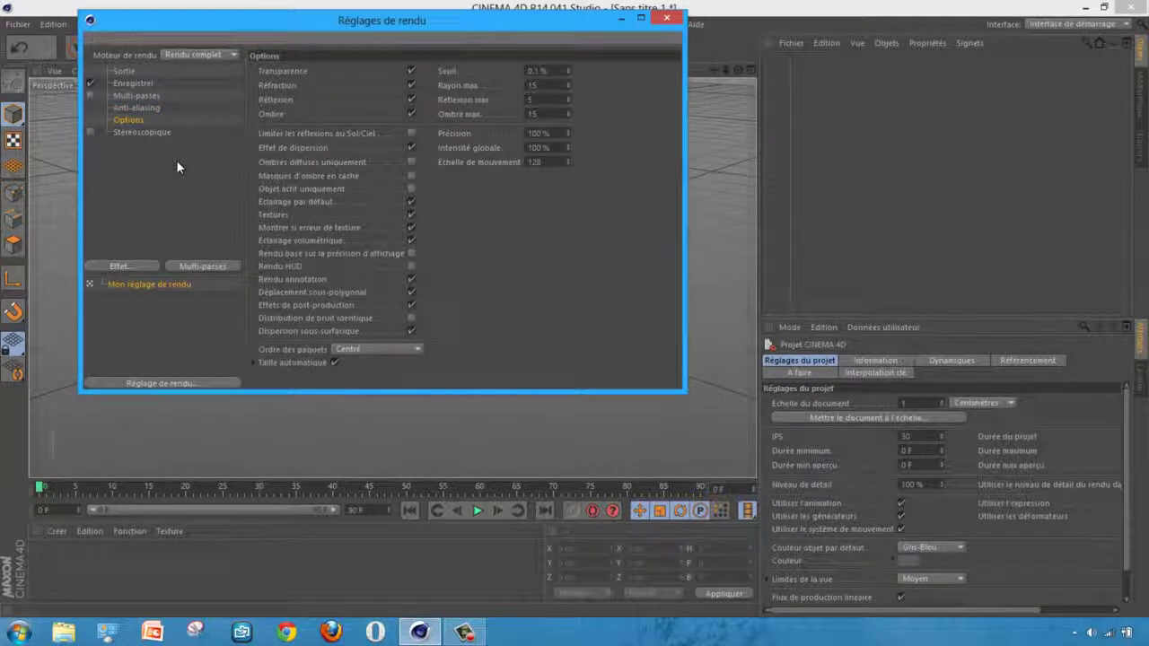
{"action": "left_click", "coordinate": [669, 19]}
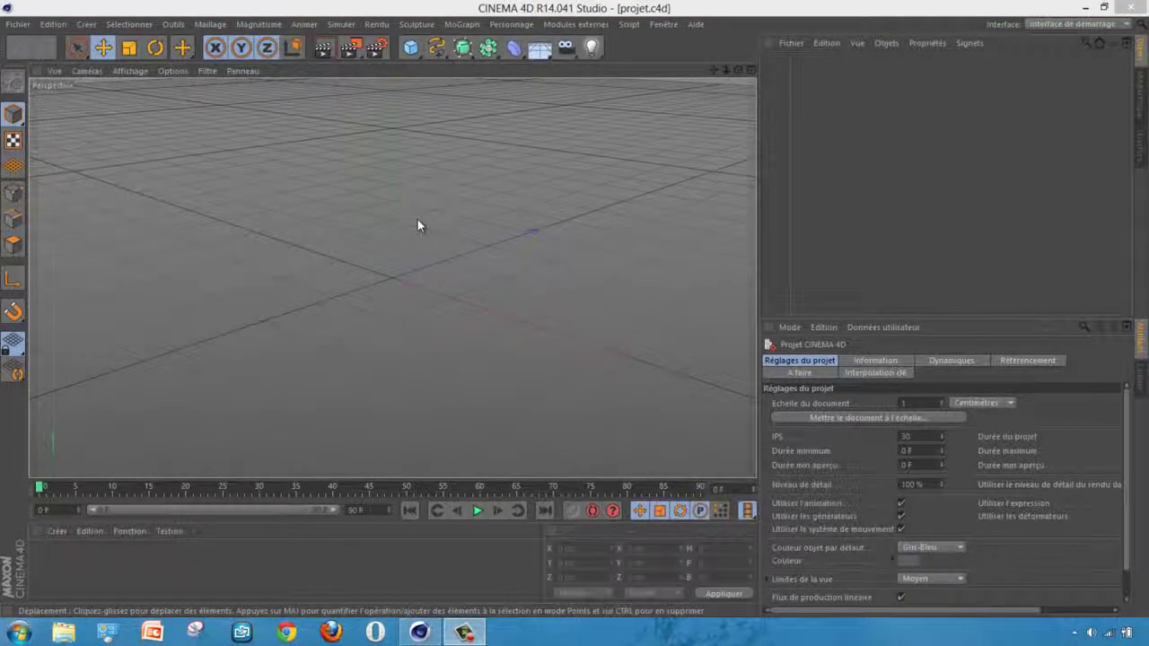
Step: Add a MoTexte object to the scene and set its text to "diksor"
{"action": "left_click", "coordinate": [461, 24]}
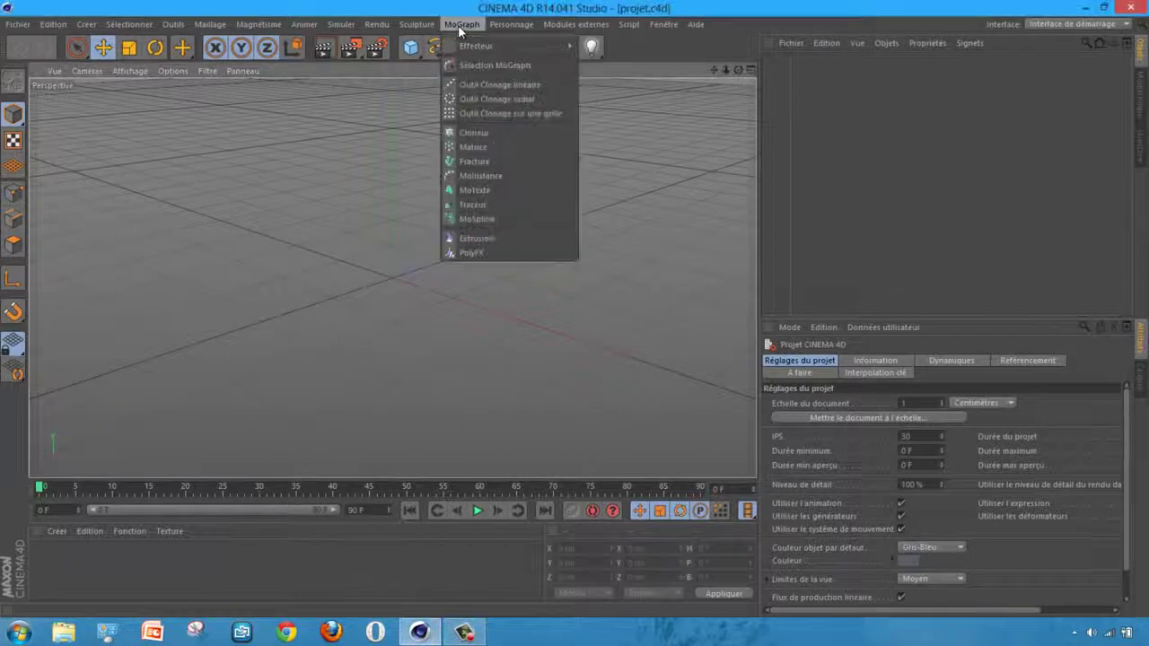
{"action": "left_click", "coordinate": [491, 190]}
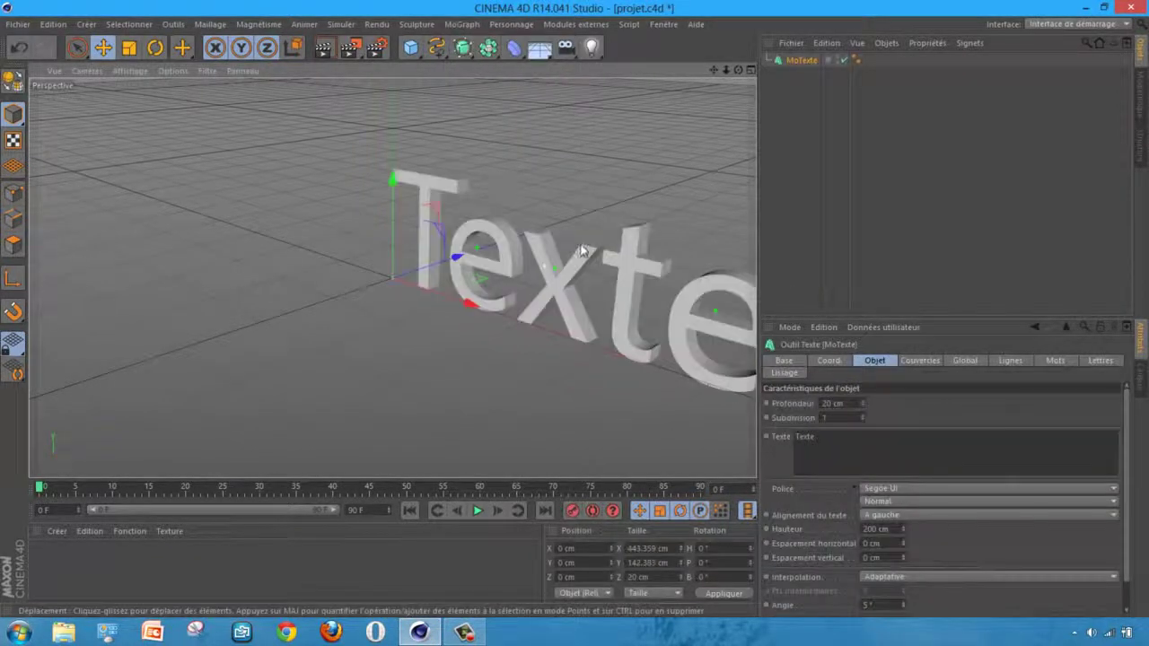
{"action": "double_click", "coordinate": [805, 436]}
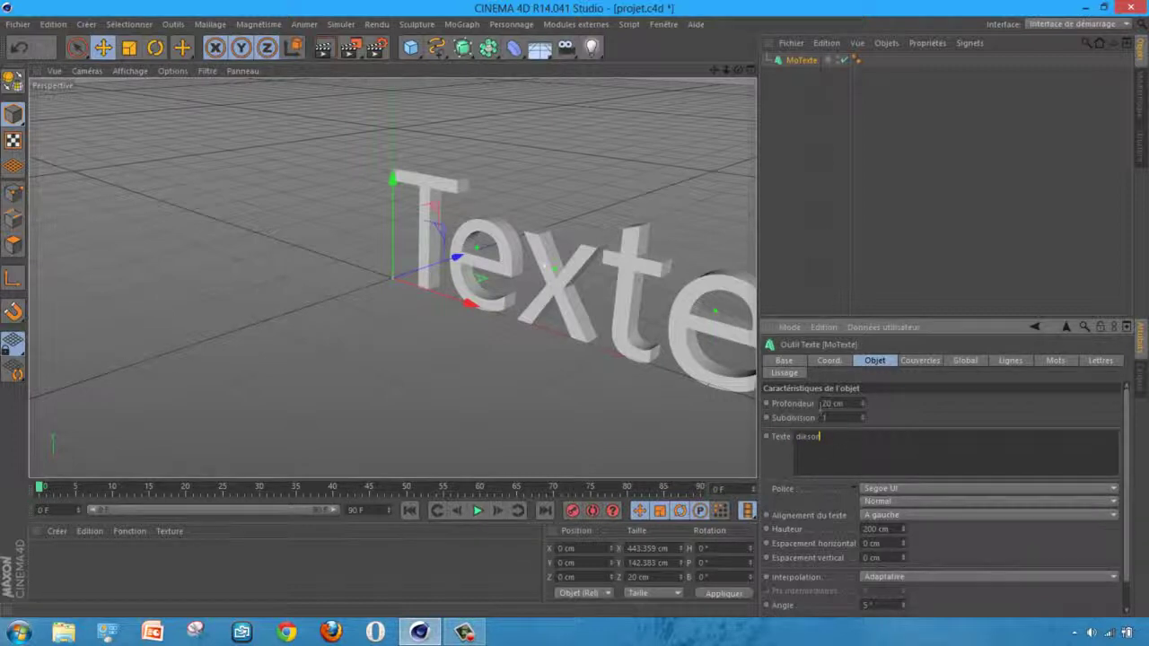
Step: Set the text object's depth to 200 cm and its font to Transformers Movie
{"action": "left_click", "coordinate": [830, 404]}
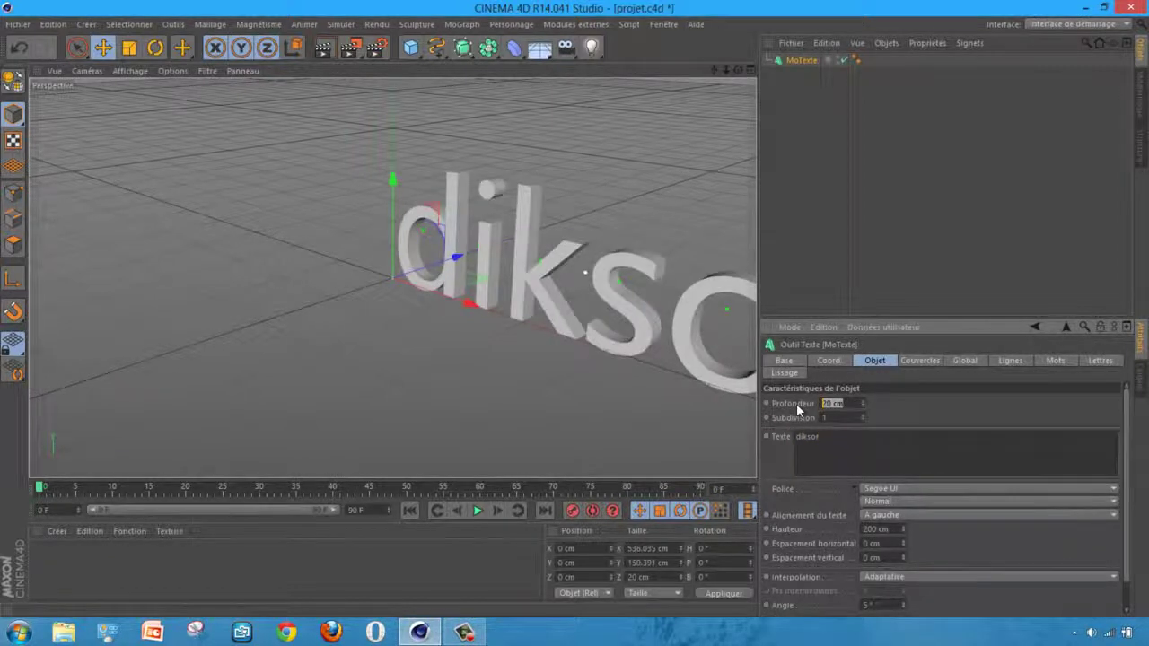
{"action": "type", "text": "200"}
{"action": "key", "text": "Return"}
{"action": "left_click", "coordinate": [877, 493]}
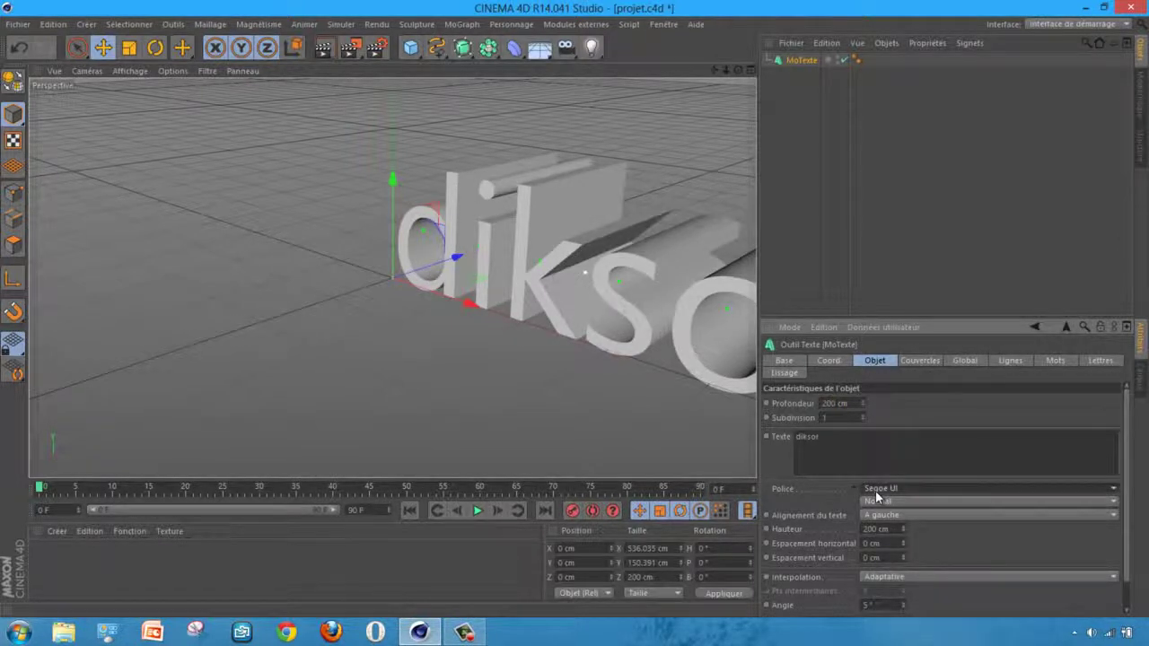
{"action": "scroll", "coordinate": [978, 255], "scroll_direction": "down", "scroll_amount": 10}
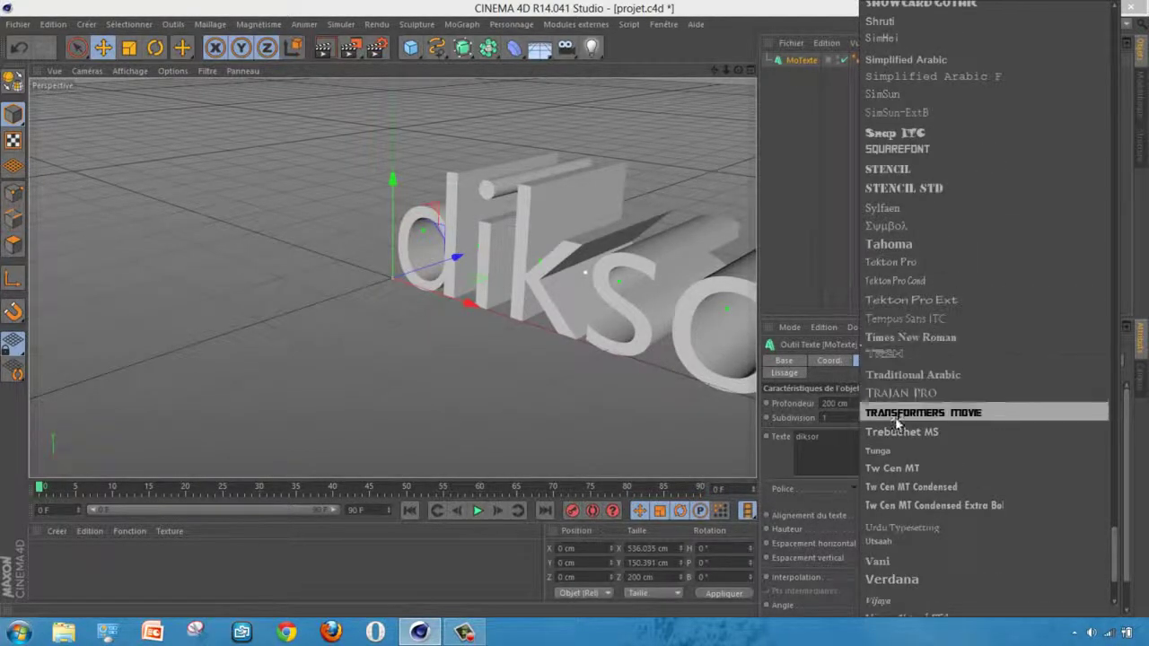
{"action": "left_click", "coordinate": [998, 415]}
{"action": "left_click_drag", "start_coordinate": [598, 285], "coordinate": [723, 359], "text": "alt"}
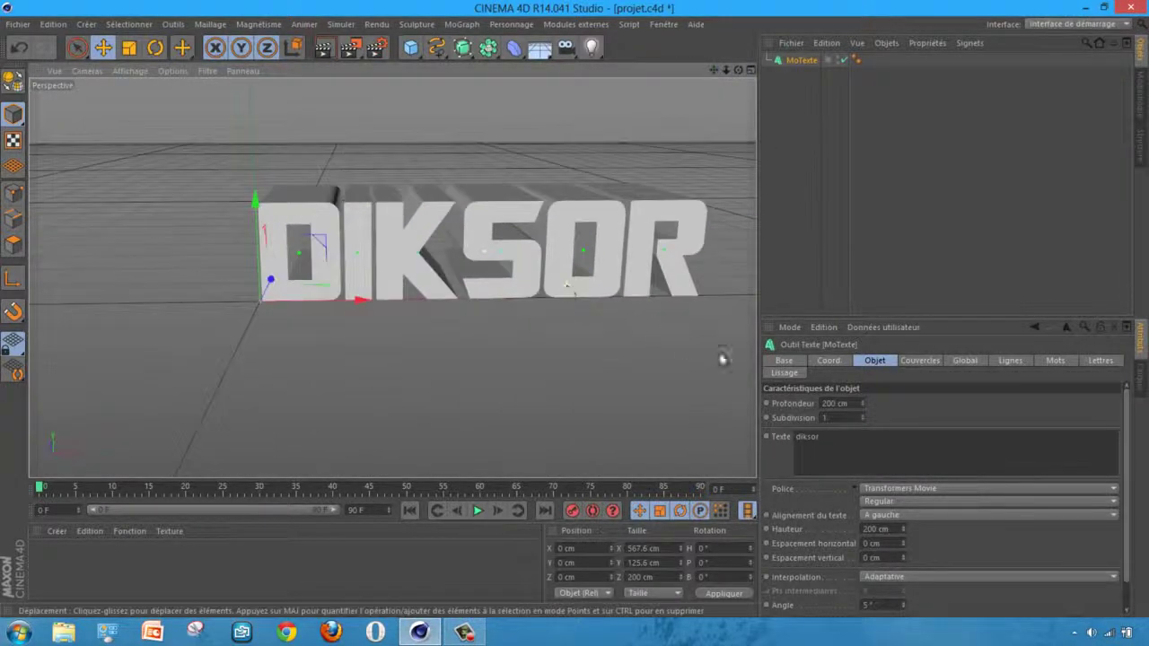
Step: Set the text's start and end caps to Couvercle et biseau, each with a 3 cm radius
{"action": "left_click", "coordinate": [920, 361]}
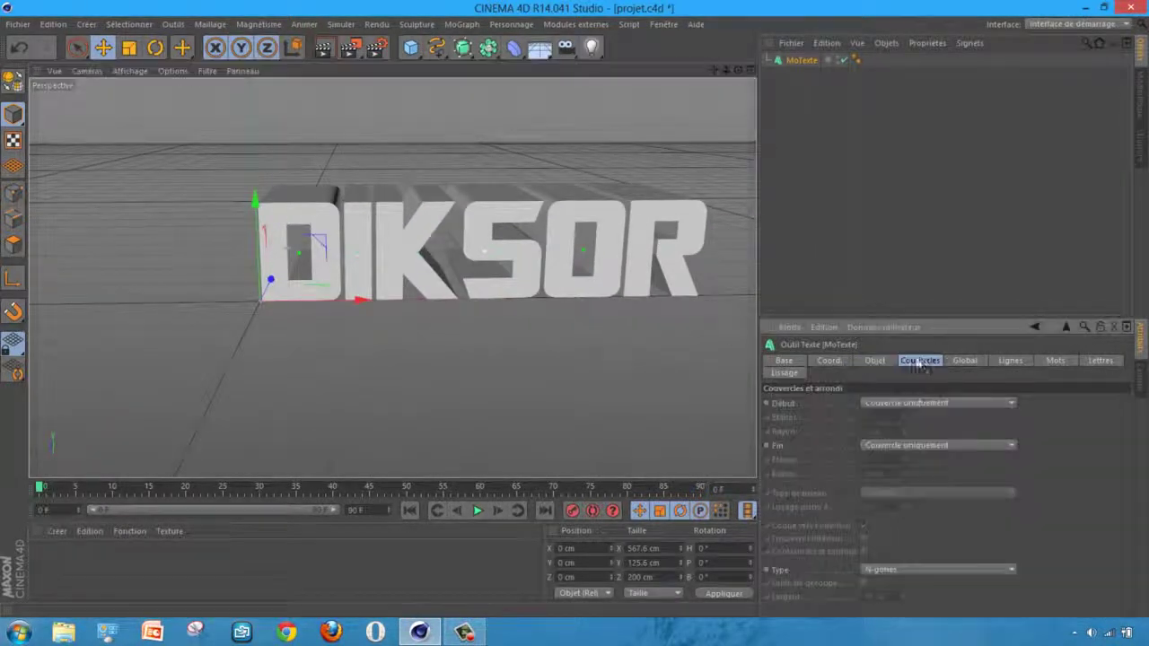
{"action": "left_click", "coordinate": [959, 406]}
{"action": "left_click", "coordinate": [911, 461]}
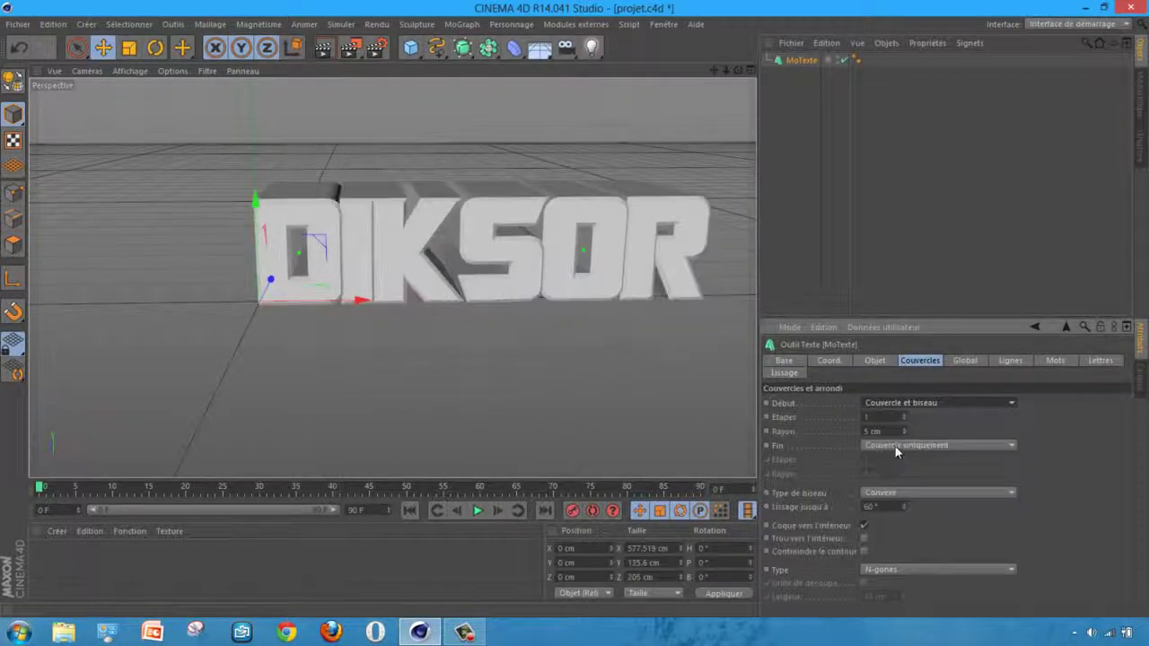
{"action": "left_click", "coordinate": [897, 447]}
{"action": "left_click", "coordinate": [903, 503]}
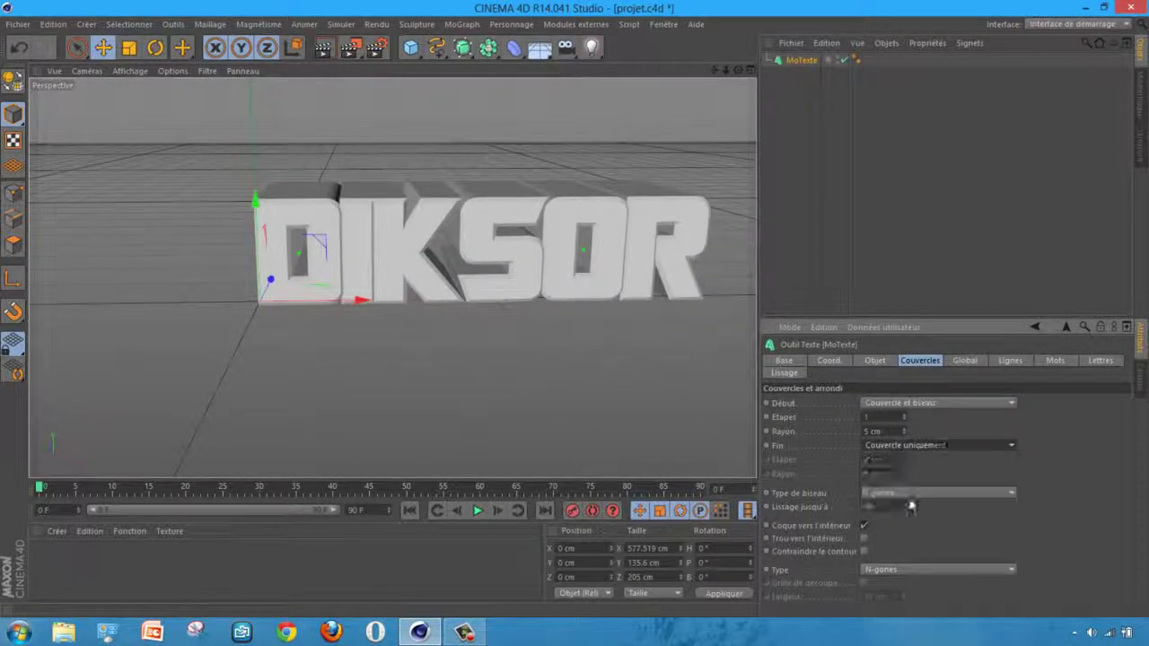
{"action": "left_click", "coordinate": [905, 434]}
{"action": "left_click", "coordinate": [907, 432]}
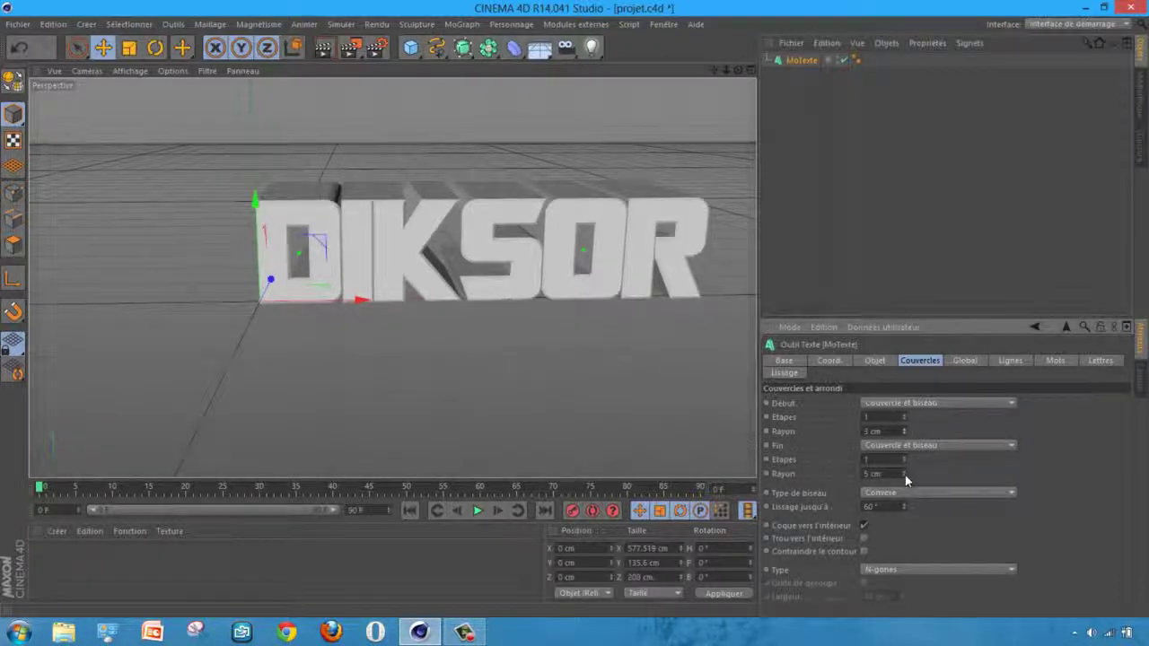
{"action": "left_click", "coordinate": [905, 471]}
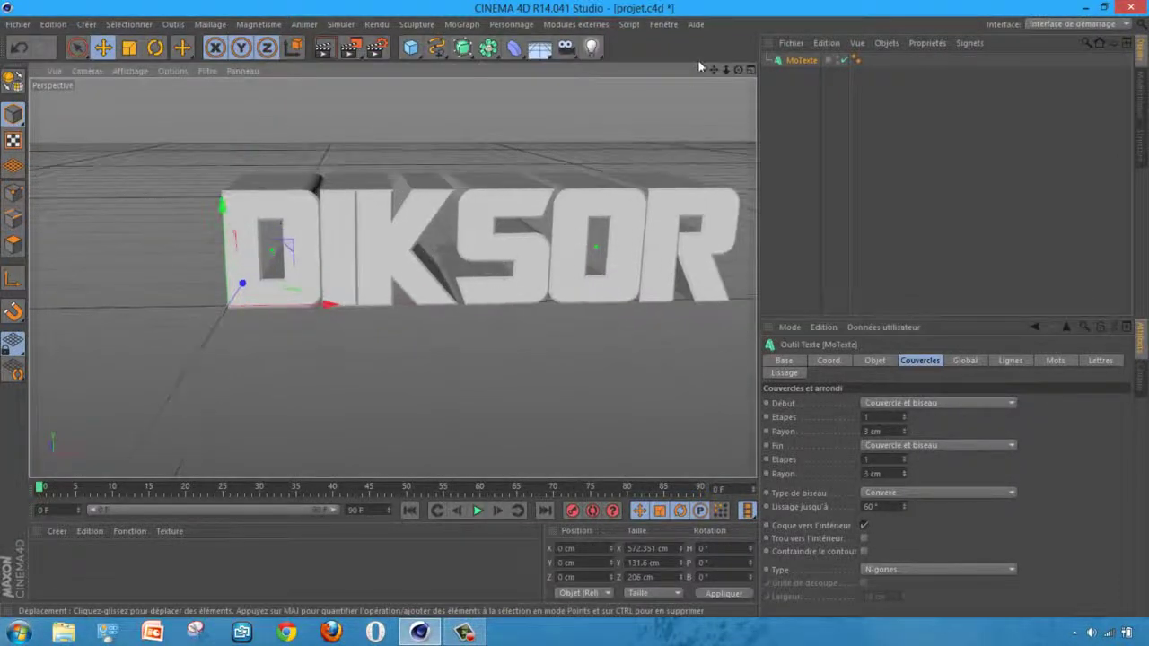
{"action": "left_click_drag", "start_coordinate": [714, 70], "coordinate": [641, 120]}
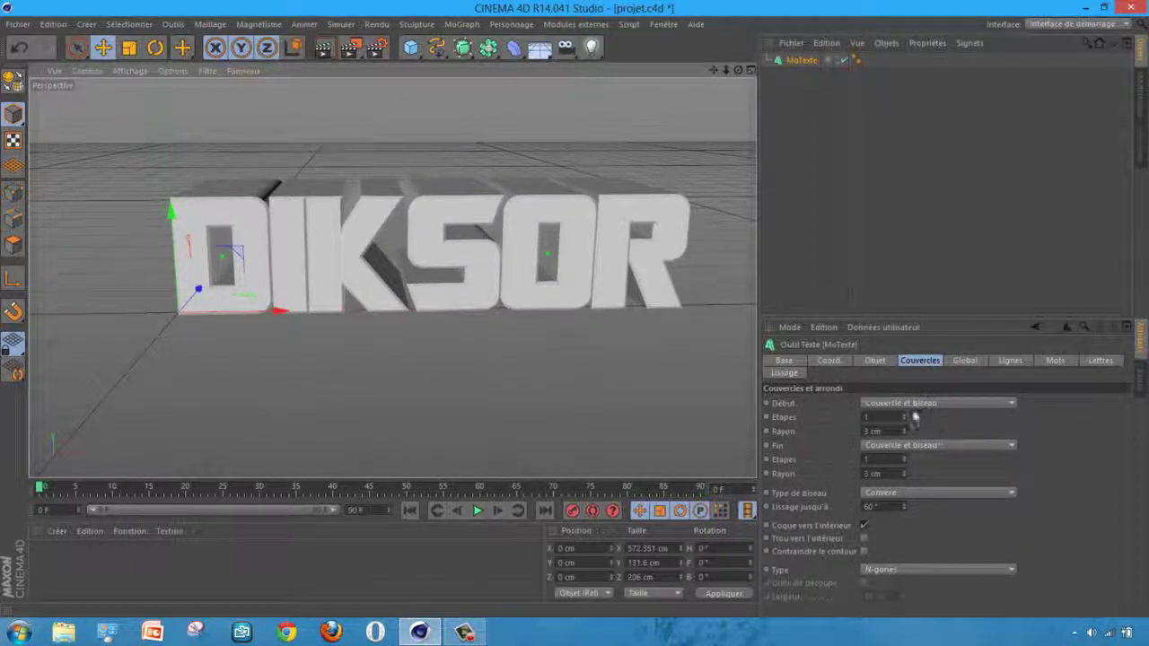
{"action": "scroll", "coordinate": [610, 152], "scroll_direction": "up", "scroll_amount": 2}
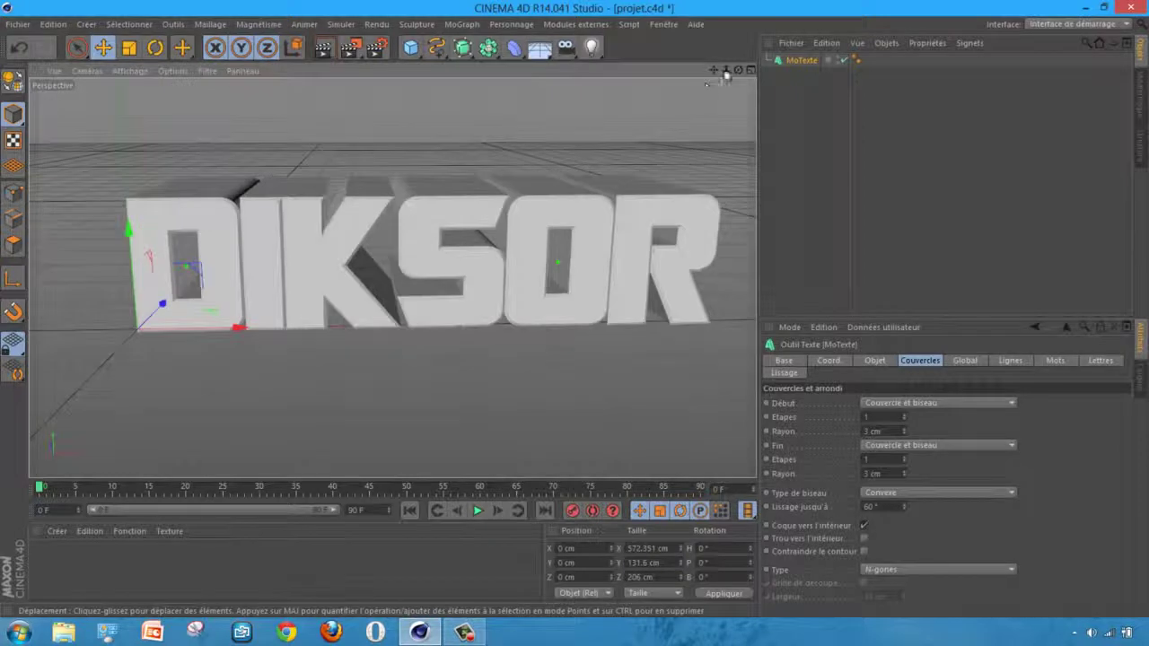
{"action": "left_click_drag", "start_coordinate": [738, 64], "coordinate": [598, 205]}
{"action": "left_click_drag", "start_coordinate": [734, 77], "coordinate": [778, 76]}
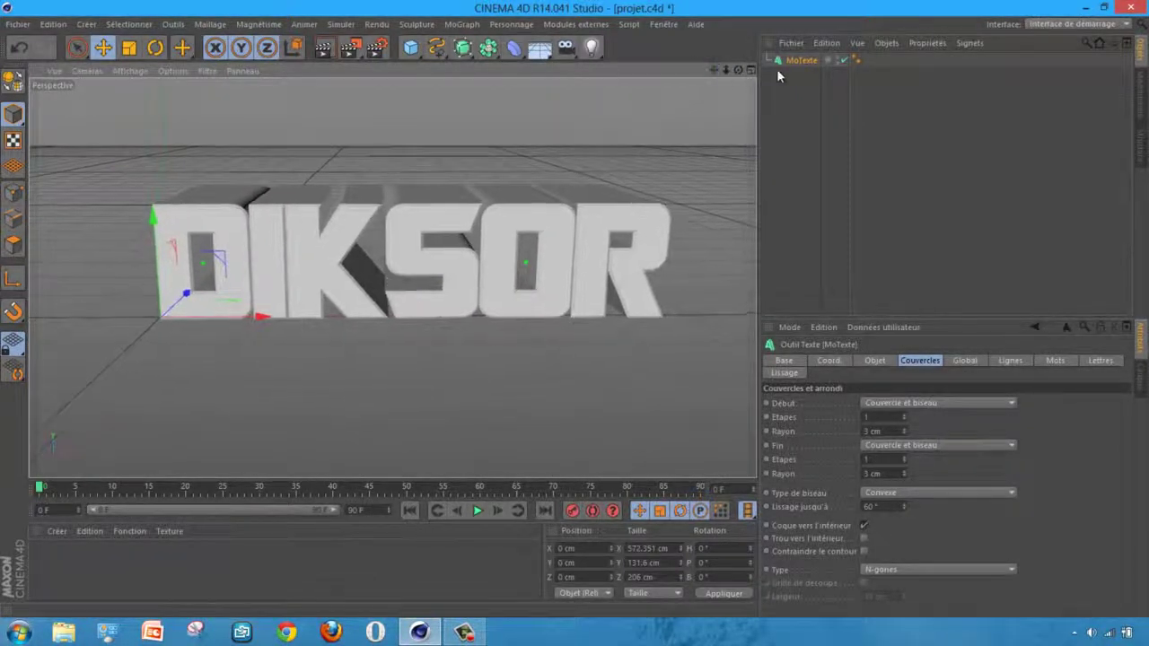
Step: Convert the MoTexte object to editable geometry and expand its hierarchy down to the individual letters
{"action": "key", "text": "c"}
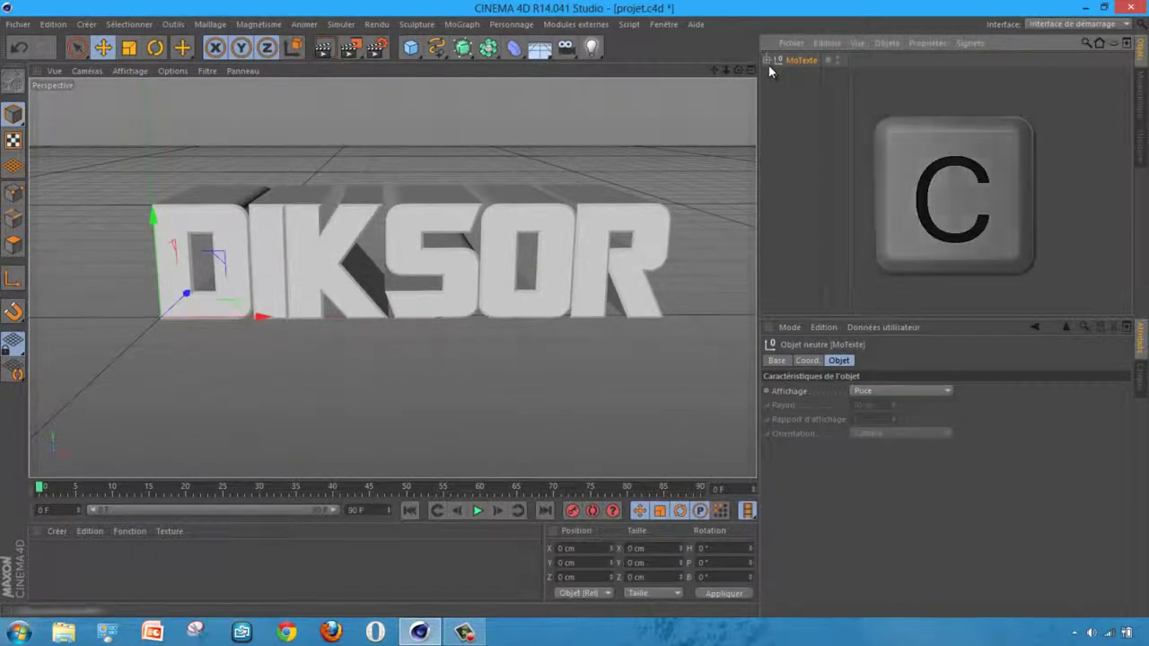
{"action": "left_click", "coordinate": [768, 60]}
{"action": "left_click", "coordinate": [776, 75]}
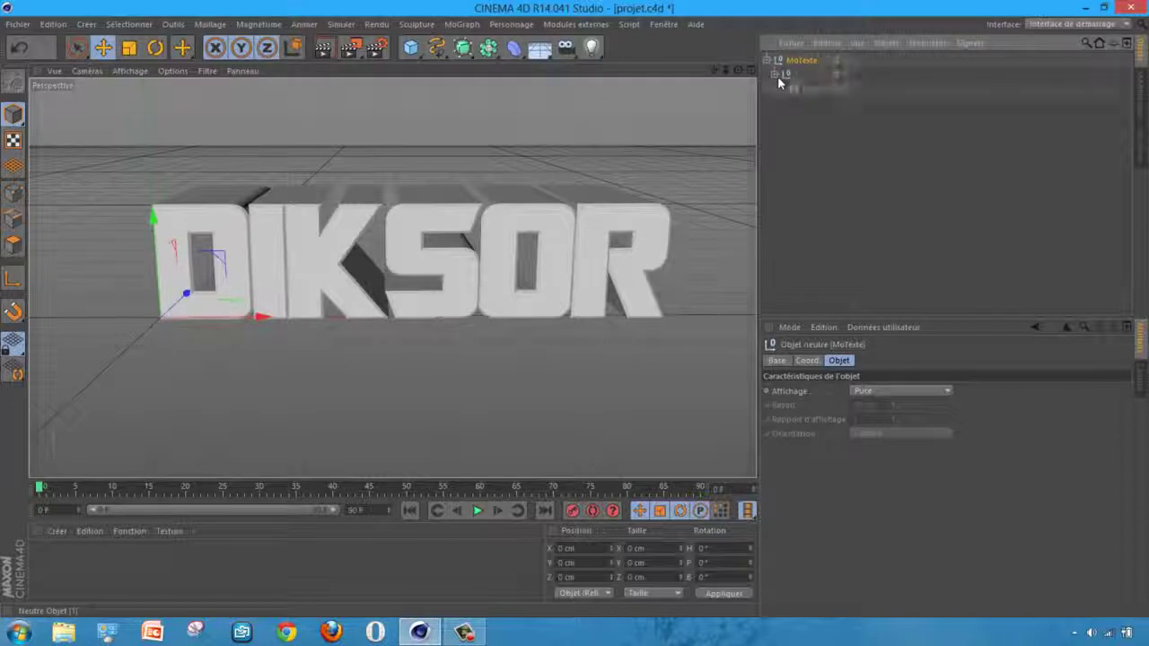
{"action": "left_click", "coordinate": [782, 89]}
Step: Move the six letter extrusions out to the top level of the hierarchy and delete the emptied MoTexte group
{"action": "left_click_drag", "start_coordinate": [849, 216], "coordinate": [800, 104]}
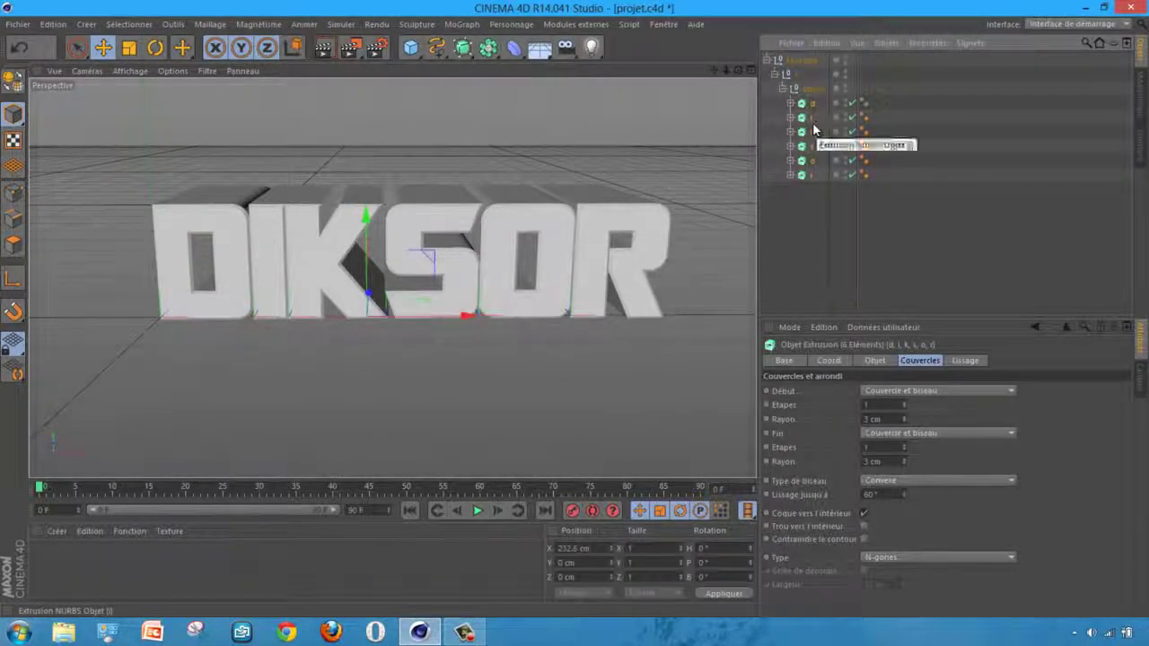
{"action": "left_click_drag", "start_coordinate": [876, 218], "coordinate": [790, 93]}
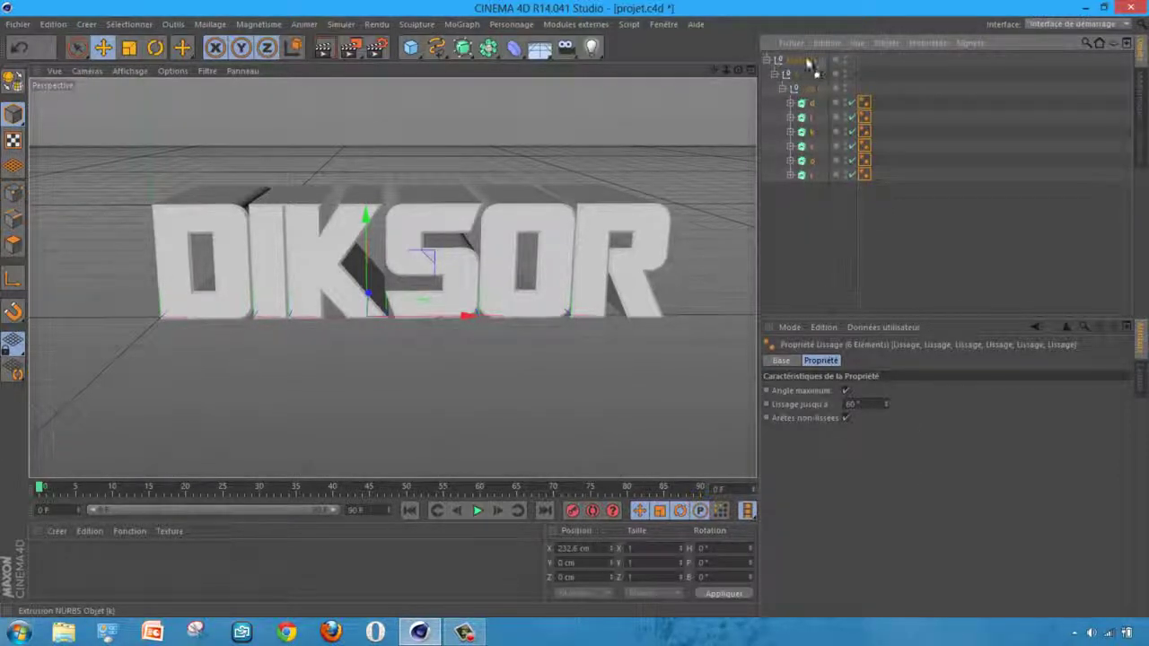
{"action": "left_click_drag", "start_coordinate": [806, 61], "coordinate": [805, 55]}
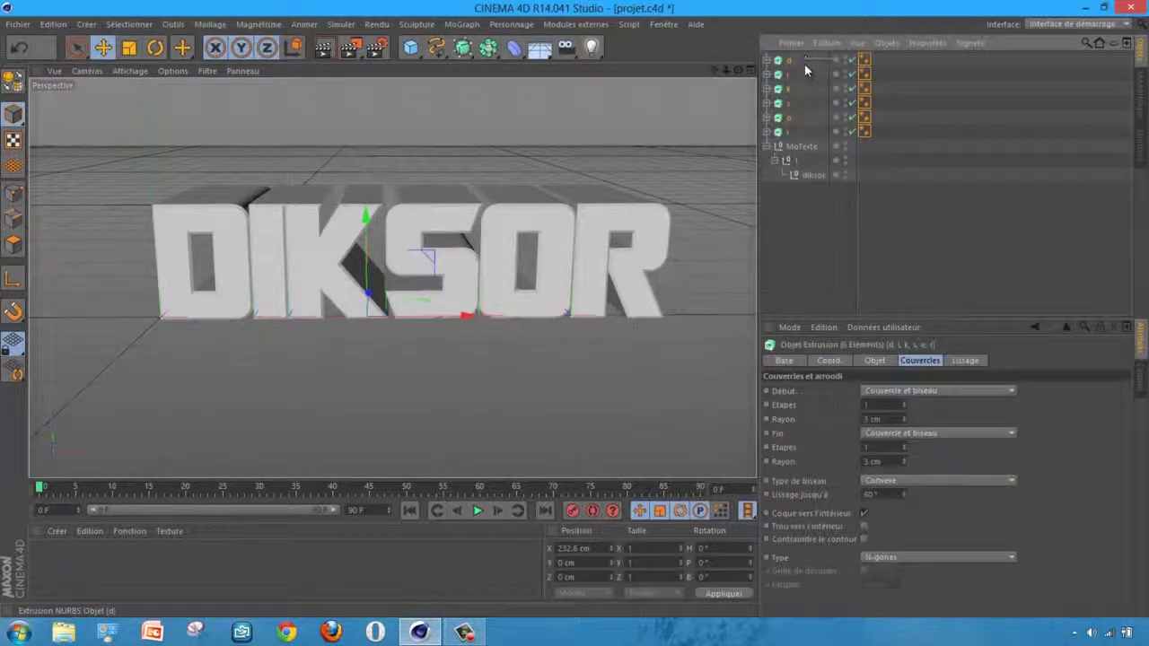
{"action": "left_click", "coordinate": [804, 149]}
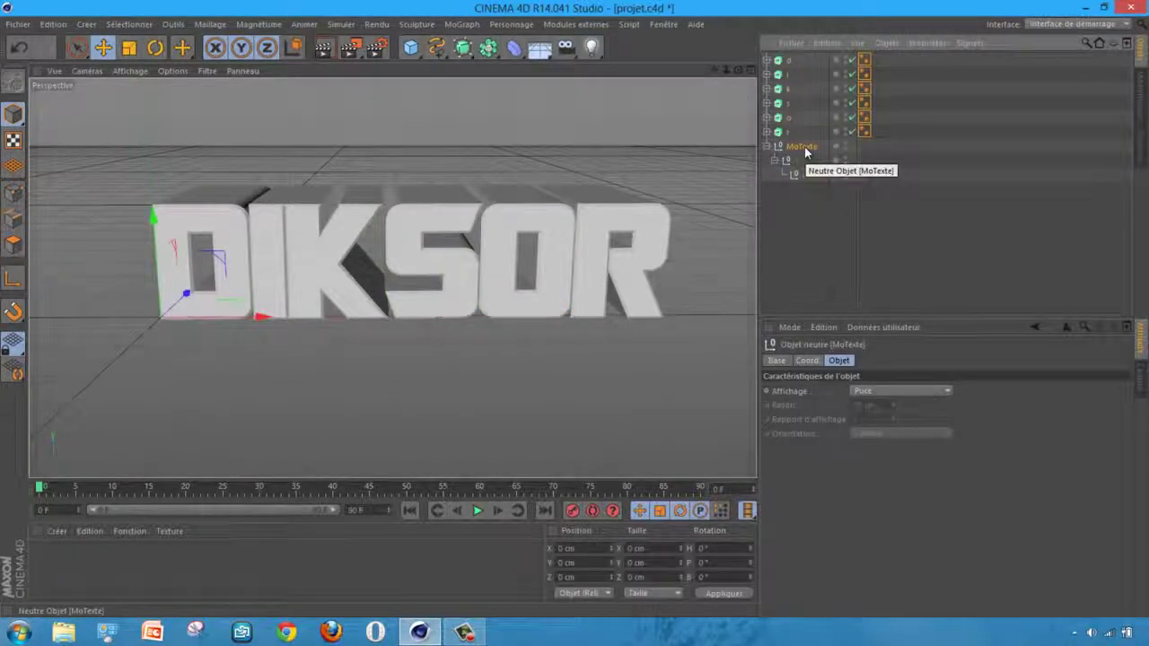
{"action": "key", "text": "Delete"}
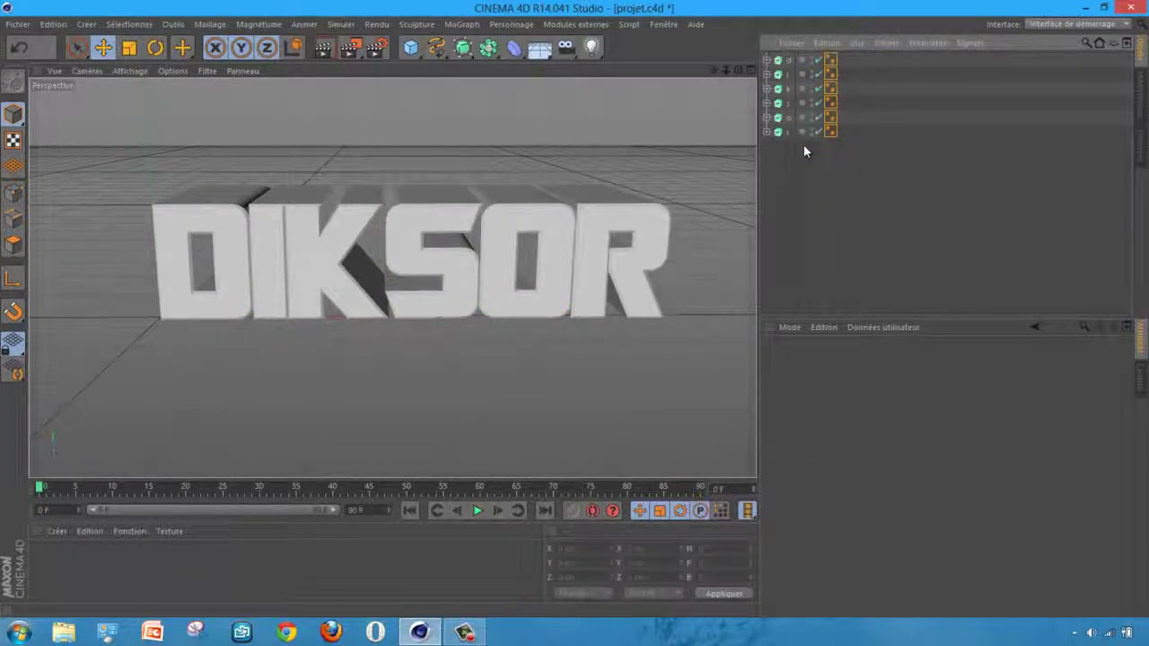
Step: Add a MoGraph Fracture object, nest all six letter extrusions inside it, then collapse and select it
{"action": "left_click_drag", "start_coordinate": [836, 184], "coordinate": [778, 102]}
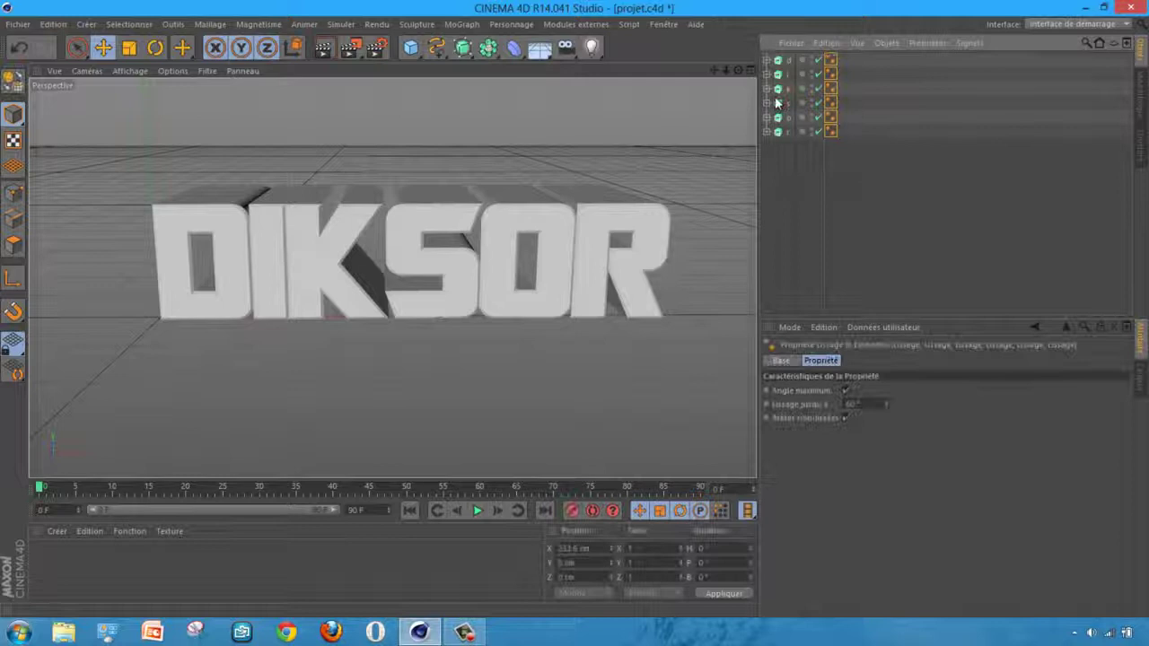
{"action": "left_click", "coordinate": [821, 195]}
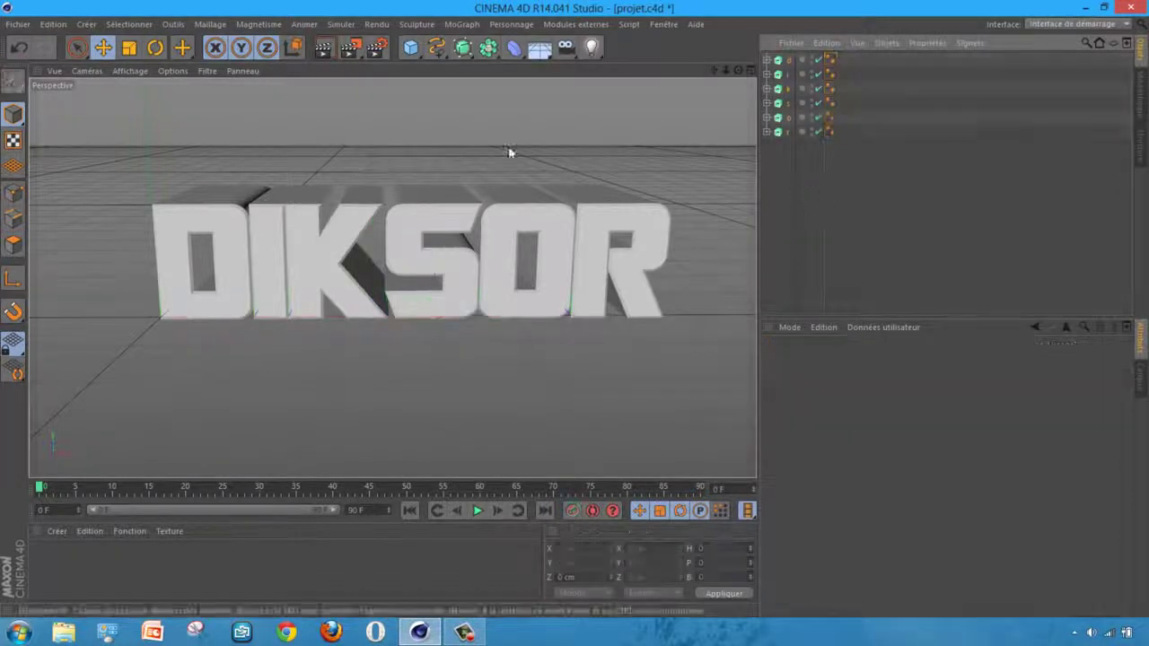
{"action": "left_click", "coordinate": [460, 25]}
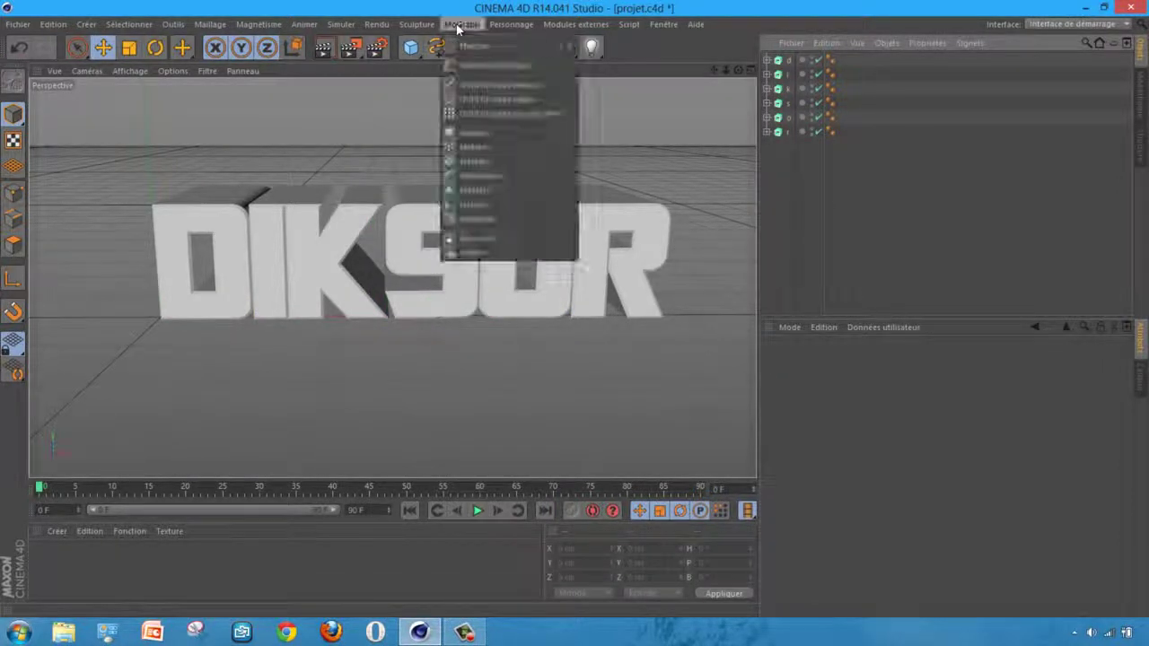
{"action": "left_click", "coordinate": [489, 156]}
{"action": "left_click_drag", "start_coordinate": [851, 176], "coordinate": [796, 60]}
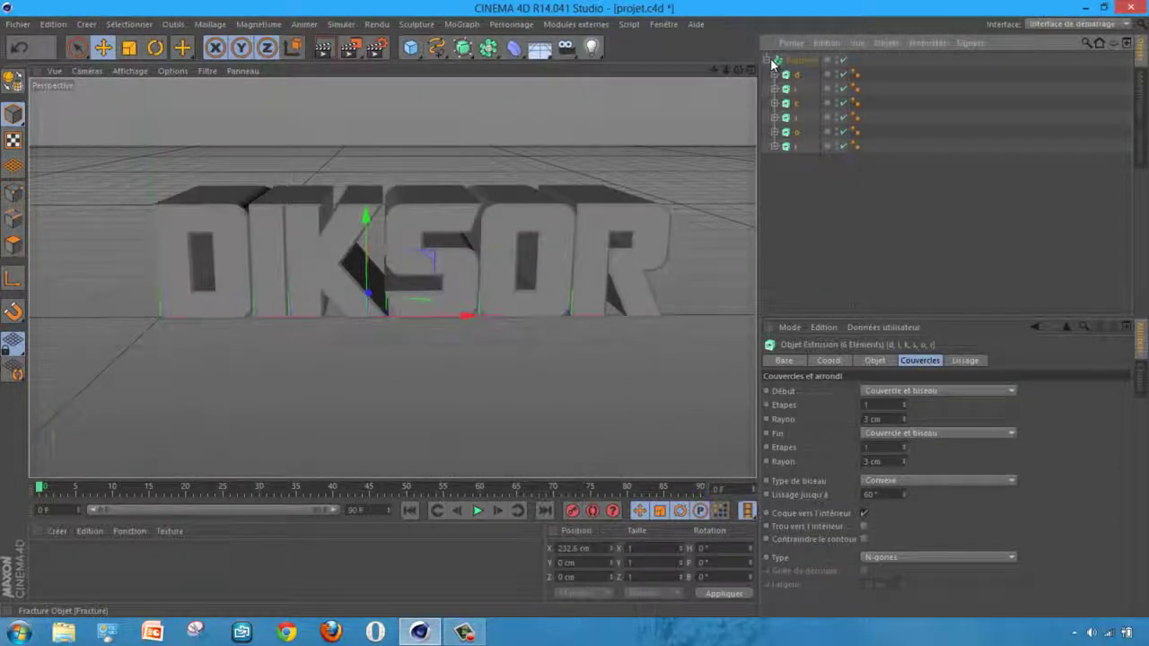
{"action": "left_click", "coordinate": [772, 60]}
{"action": "left_click", "coordinate": [790, 61]}
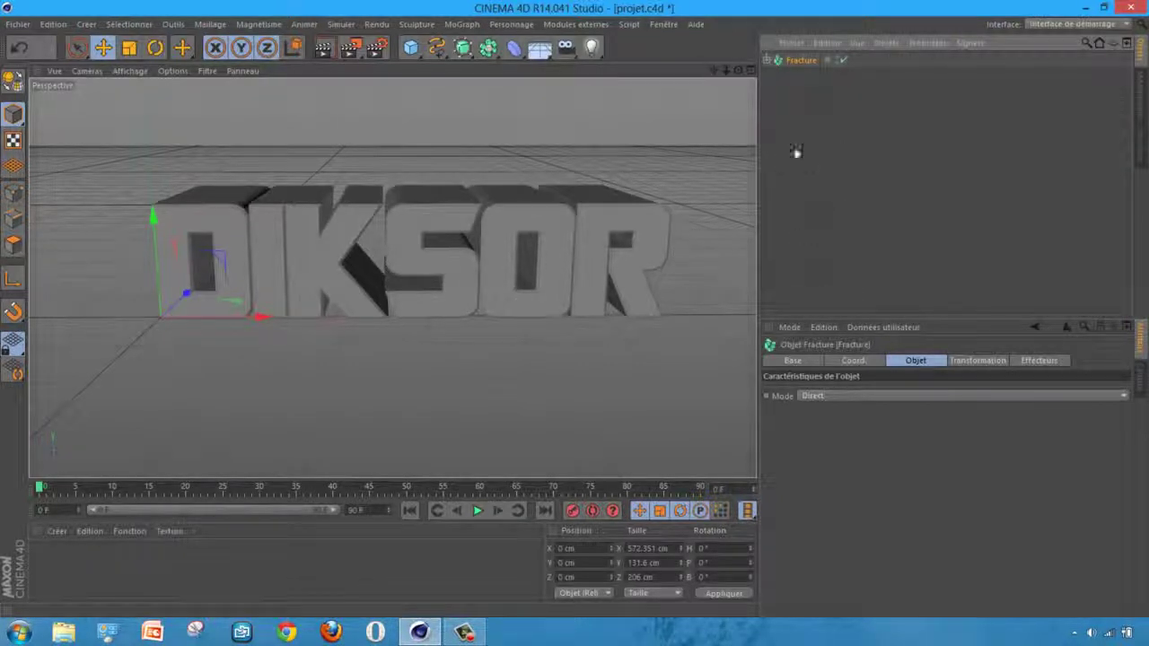
Step: Break the Fracture object into 10 random pieces with the Thrausi plugin and close the plugin window
{"action": "left_click", "coordinate": [579, 23]}
{"action": "mouse_move", "coordinate": [572, 65]}
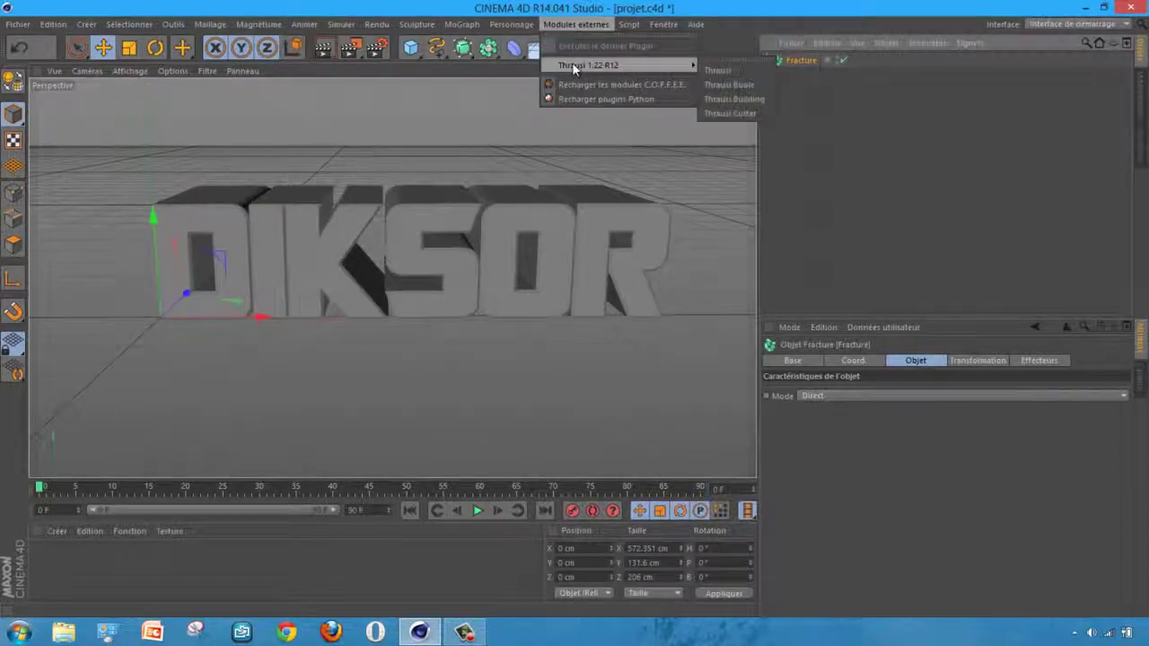
{"action": "left_click", "coordinate": [848, 193]}
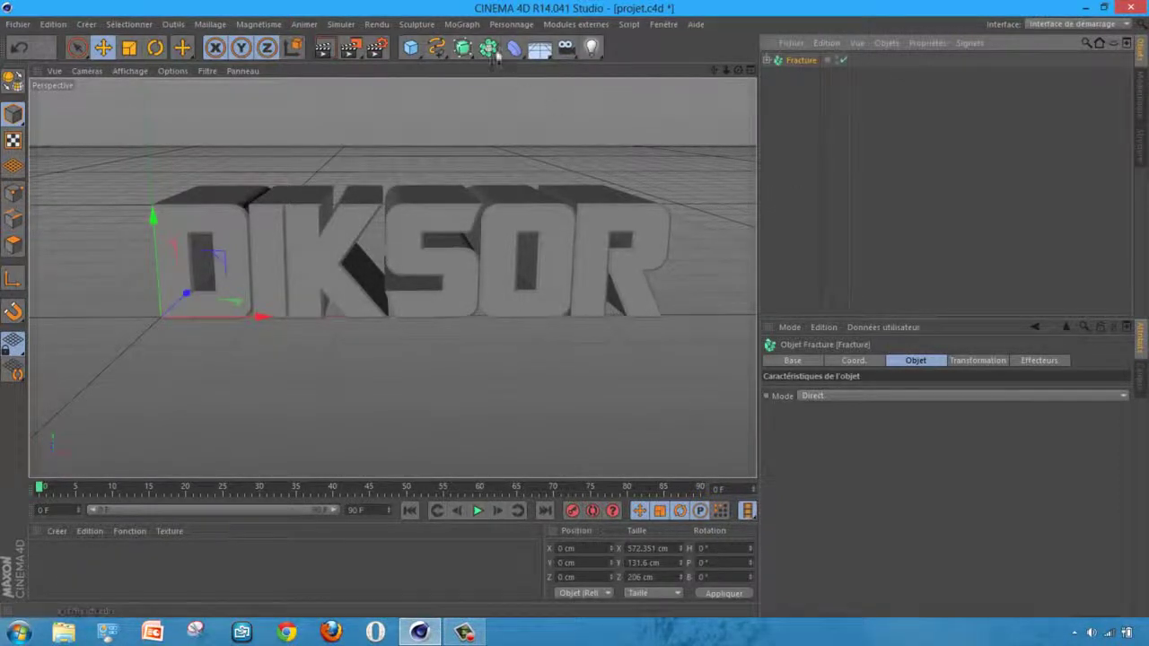
{"action": "left_click", "coordinate": [565, 25]}
{"action": "mouse_move", "coordinate": [593, 64]}
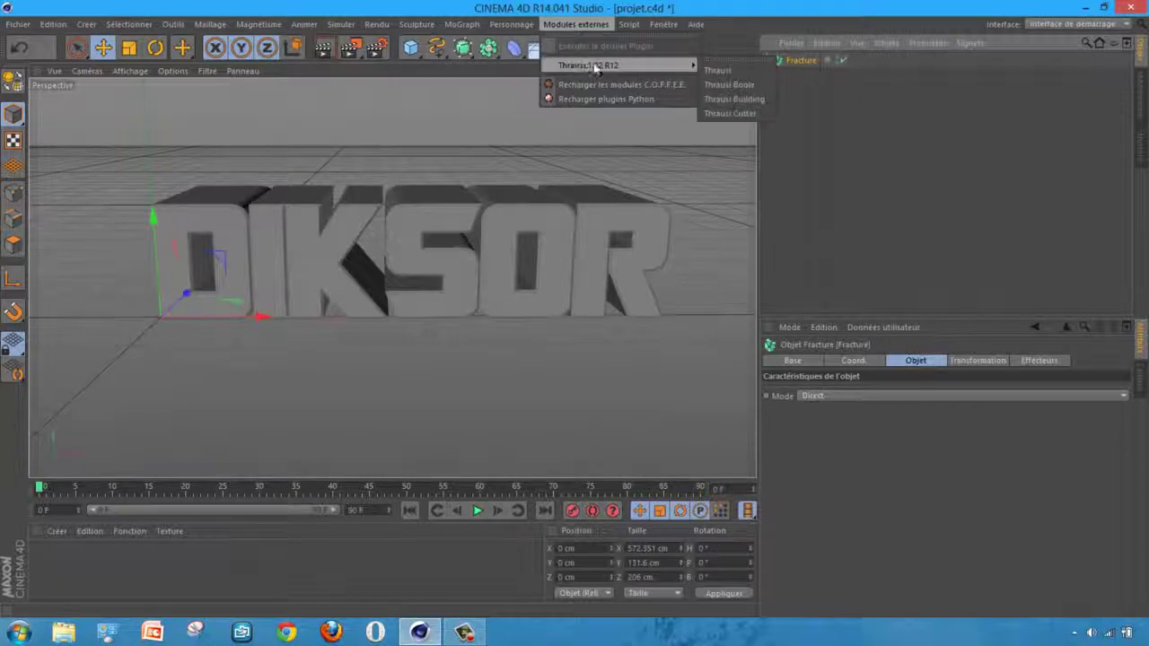
{"action": "left_click", "coordinate": [746, 69]}
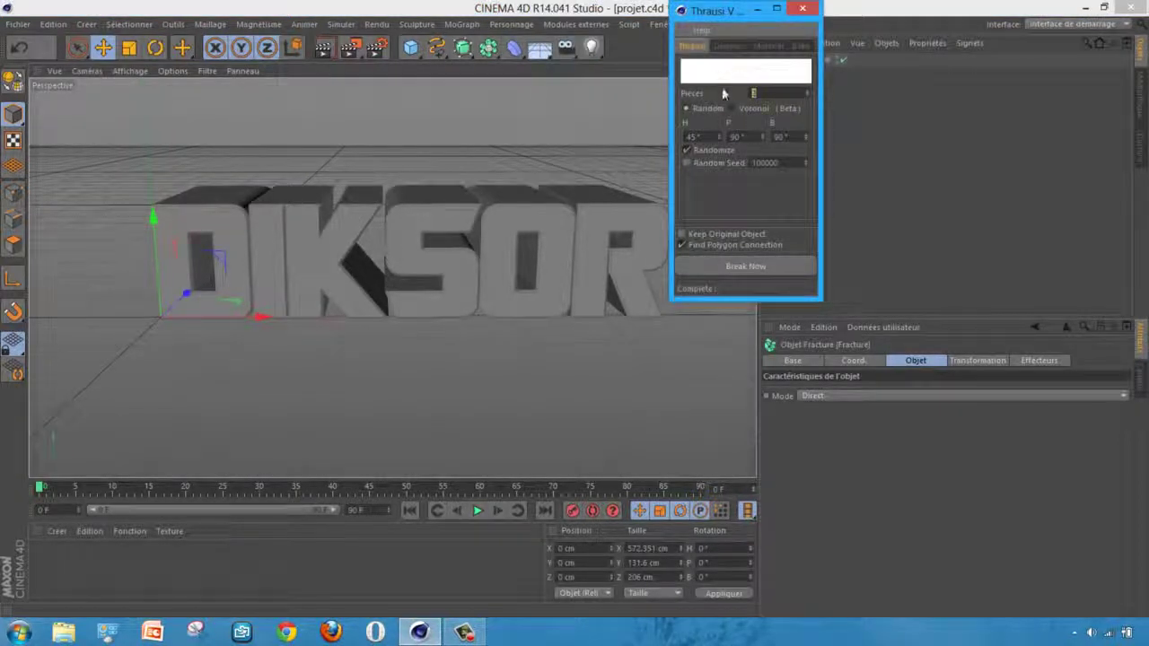
{"action": "type", "text": "10"}
{"action": "left_click", "coordinate": [743, 266]}
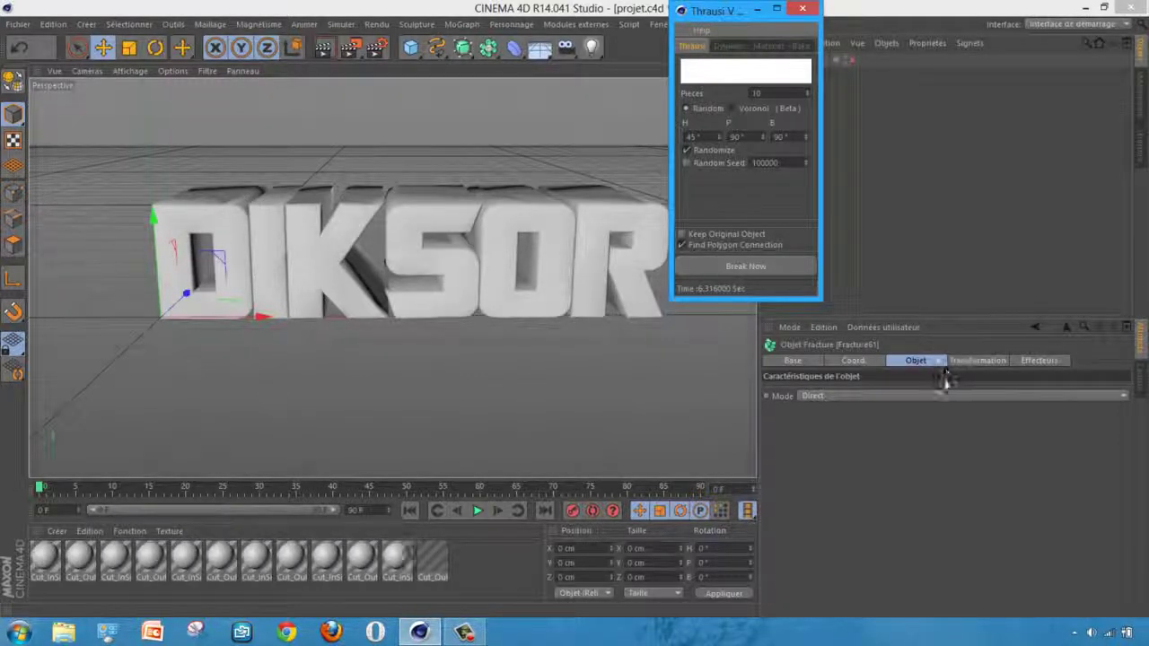
{"action": "left_click", "coordinate": [802, 8]}
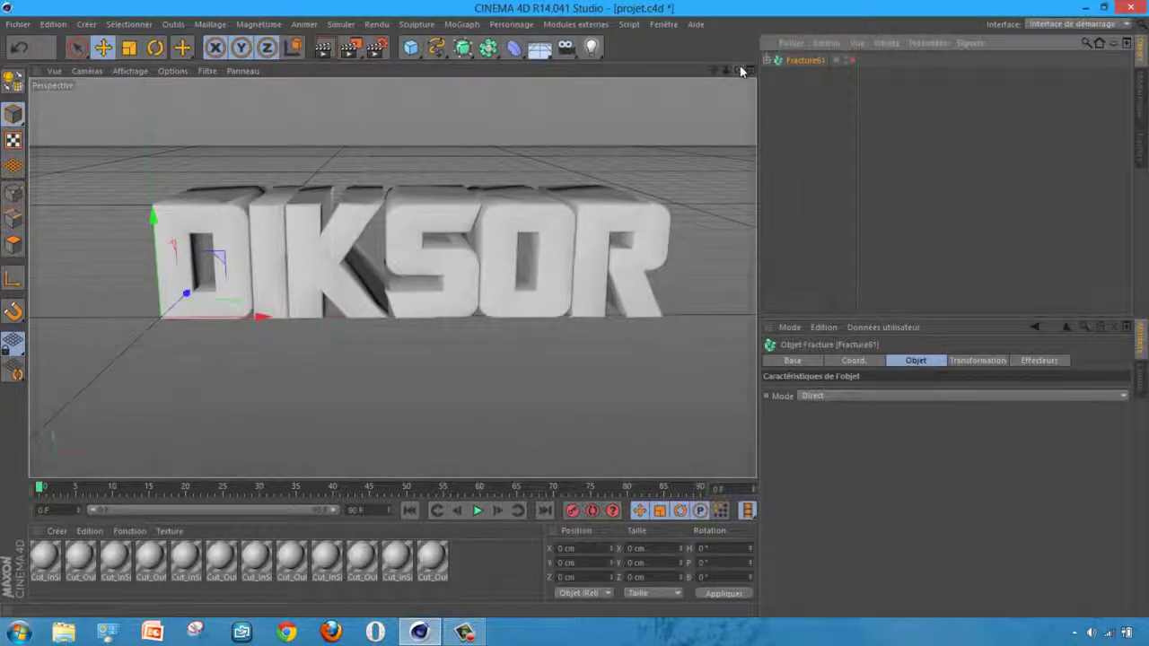
Step: Expand the broken Fracture object to list its pieces and enable the object
{"action": "left_click_drag", "start_coordinate": [575, 296], "coordinate": [463, 324], "text": "alt"}
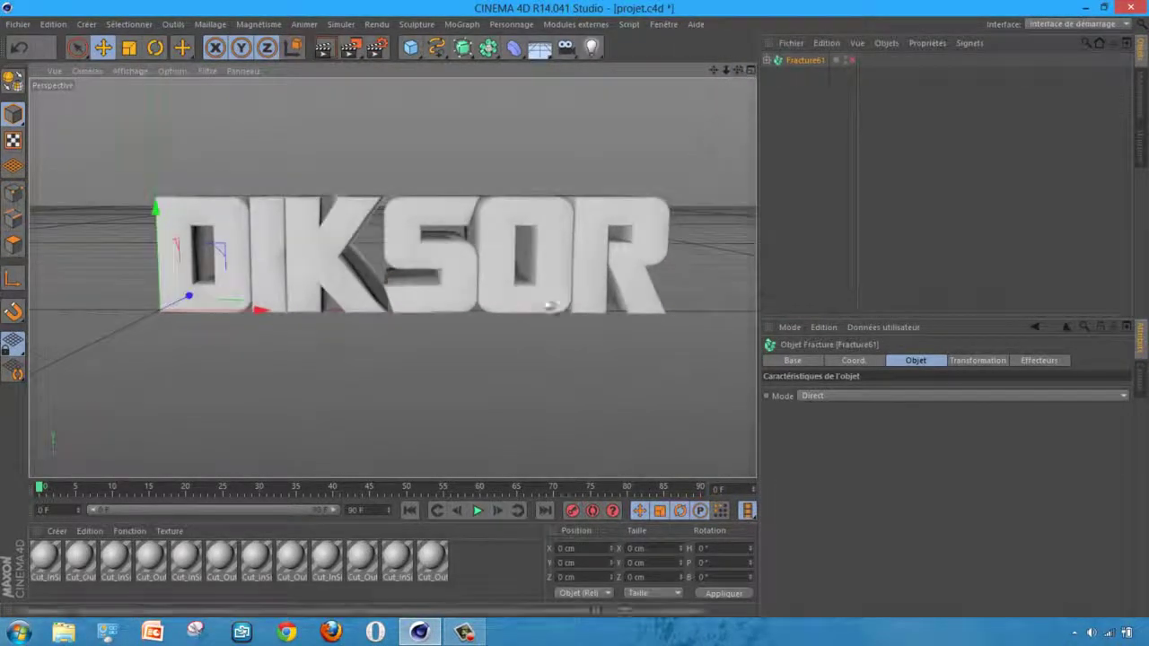
{"action": "left_click", "coordinate": [766, 60]}
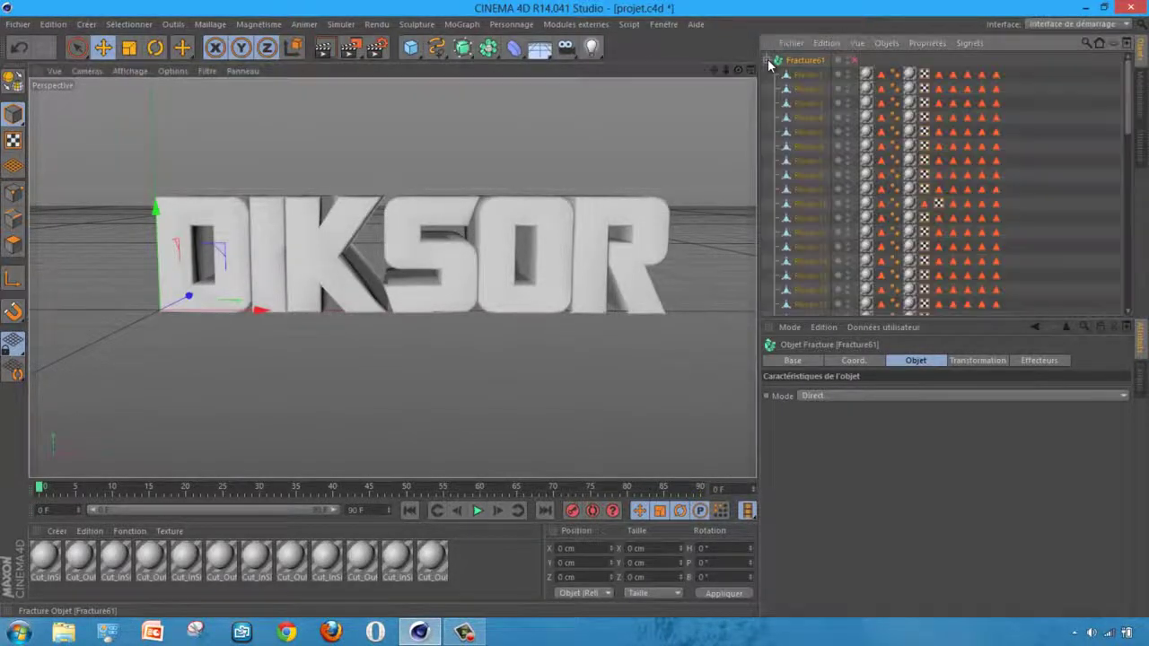
{"action": "left_click", "coordinate": [854, 60]}
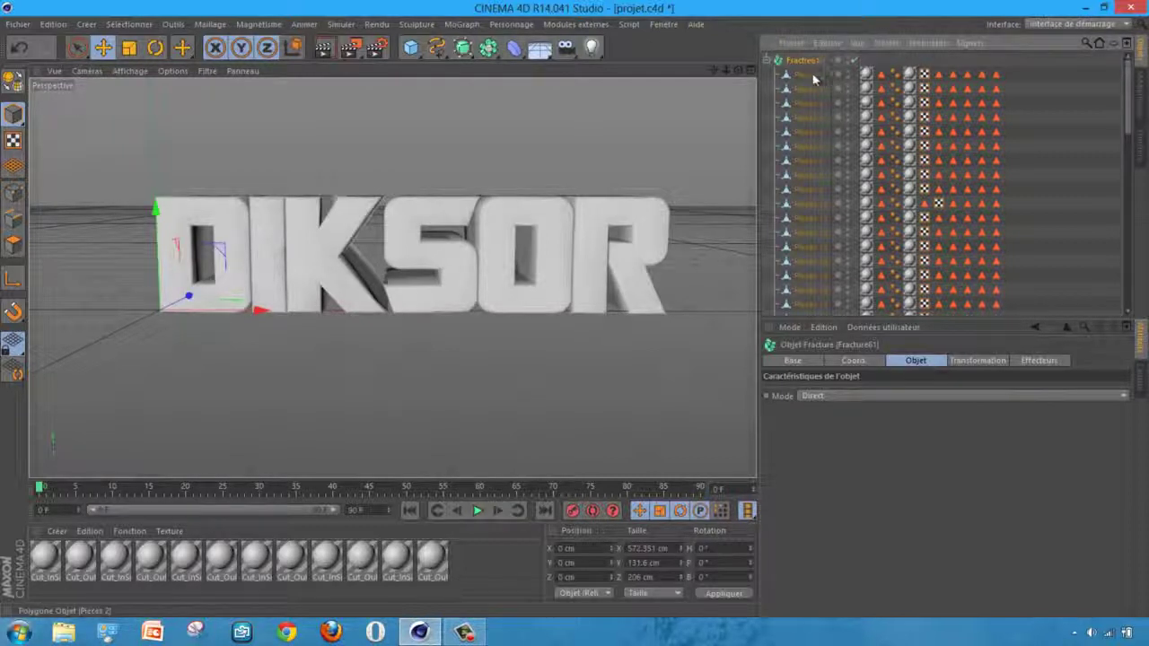
Step: Set the colour of the first piece's Cut_InSide material to dark grey, RGB 72, 72, 72
{"action": "left_click", "coordinate": [867, 75]}
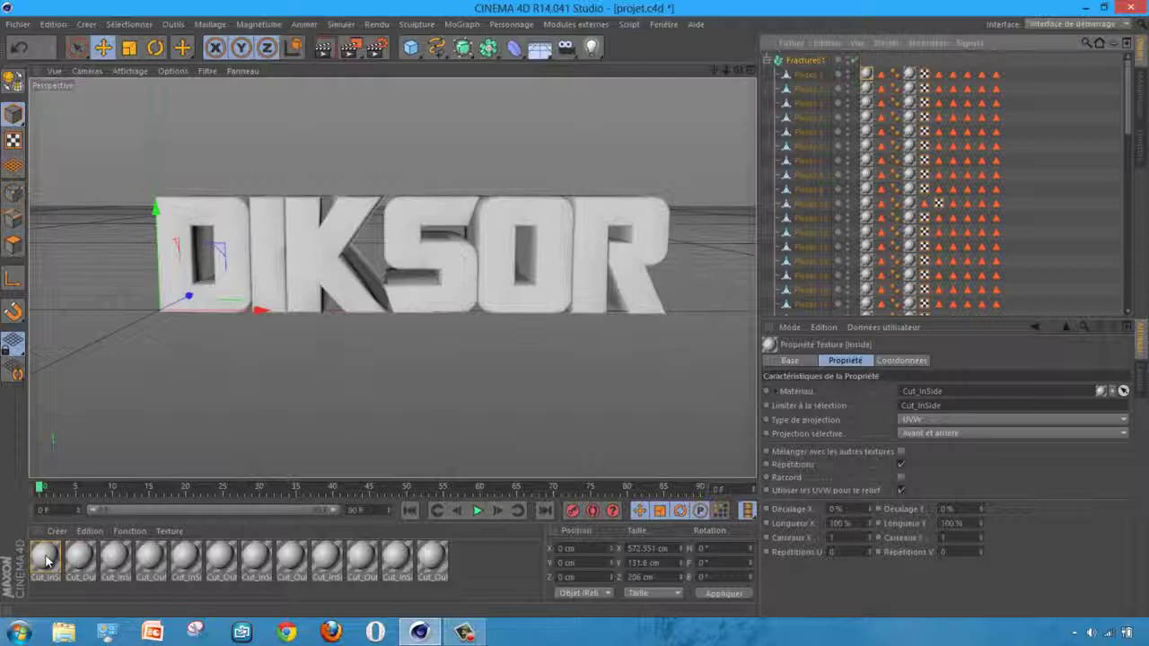
{"action": "double_click", "coordinate": [42, 570]}
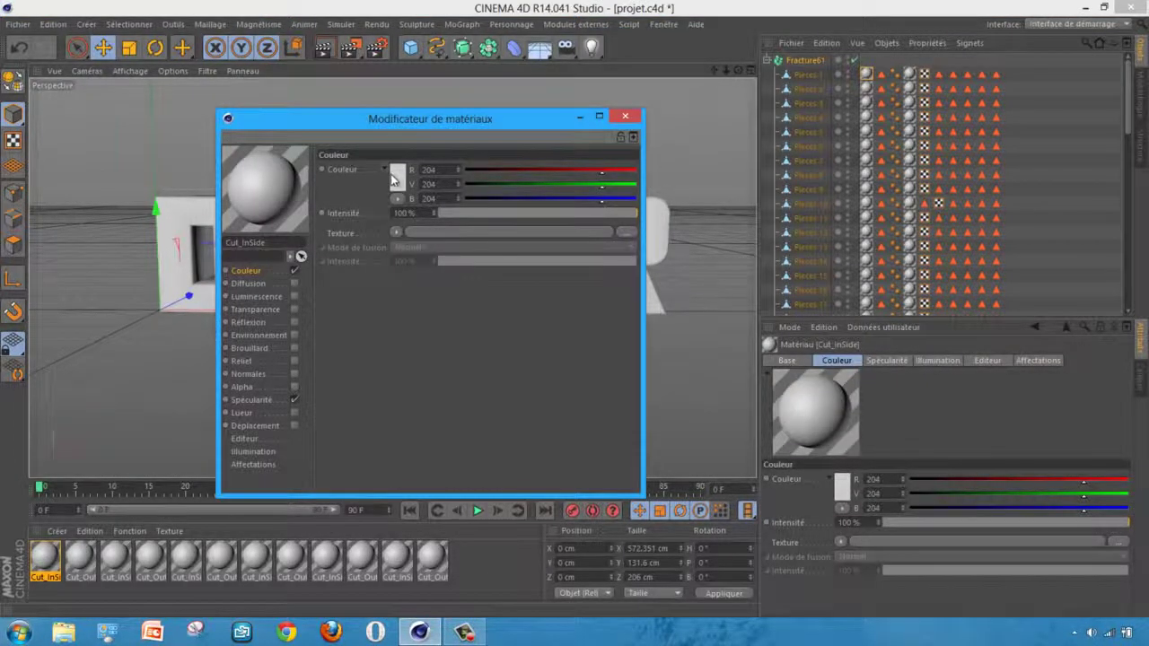
{"action": "left_click", "coordinate": [396, 176]}
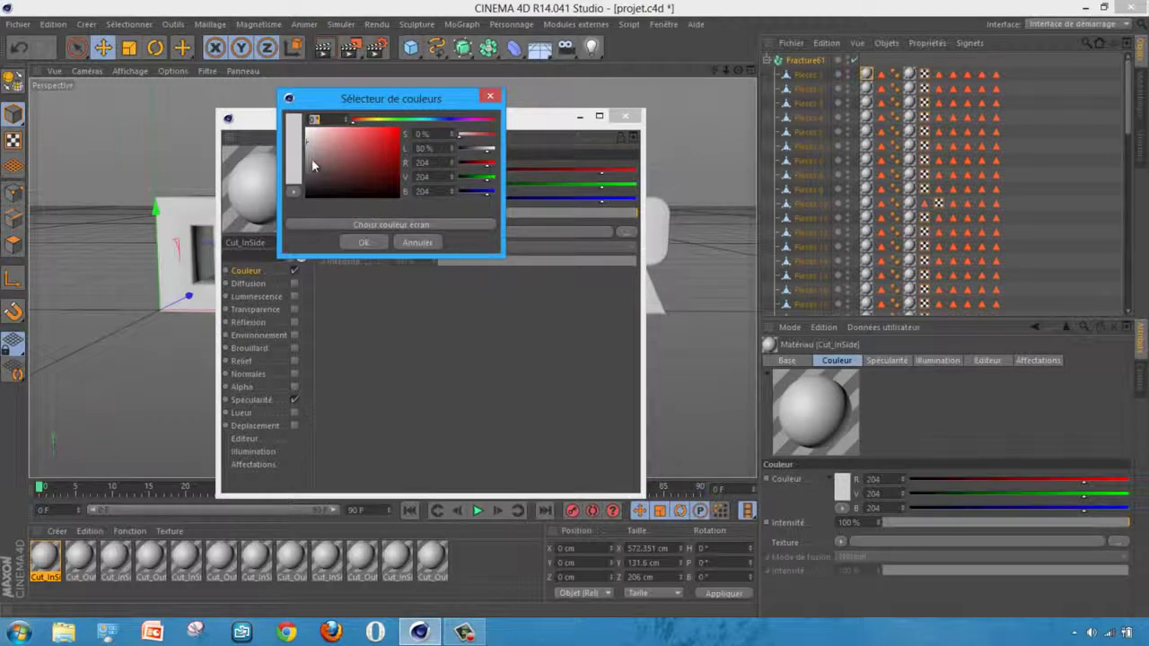
{"action": "left_click_drag", "start_coordinate": [308, 171], "coordinate": [306, 189]}
{"action": "left_click", "coordinate": [355, 242]}
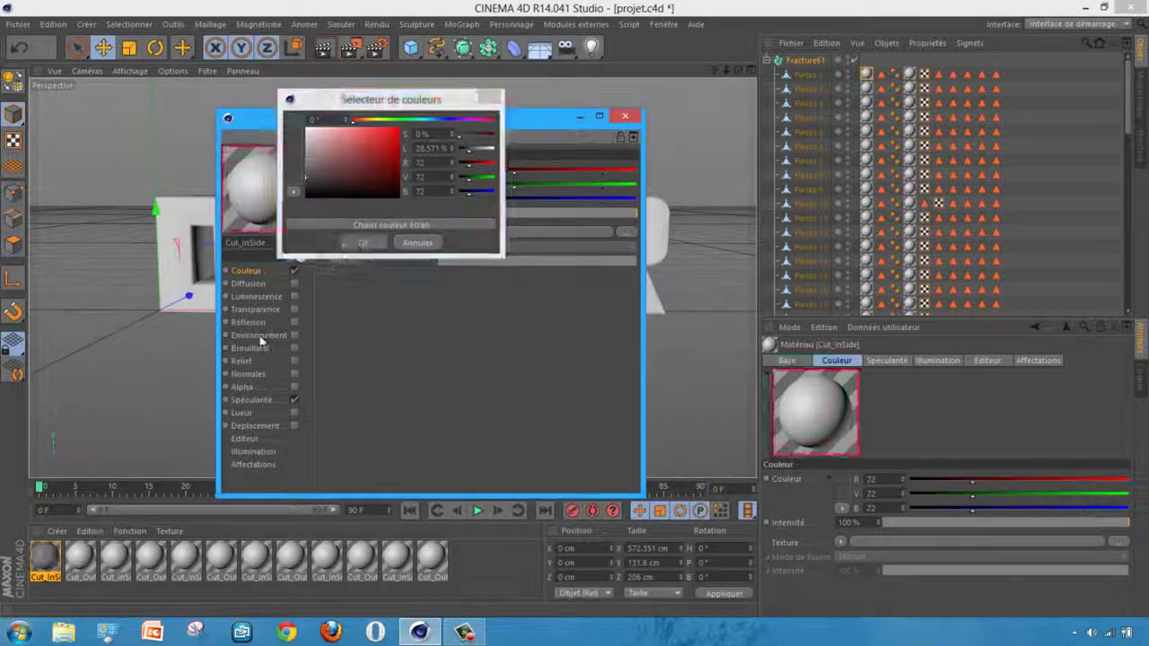
Step: Enable reflection on the Cut_InSide material at 42% intensity, with a Fresnel texture at 40%, and close the material editor
{"action": "left_click", "coordinate": [256, 321]}
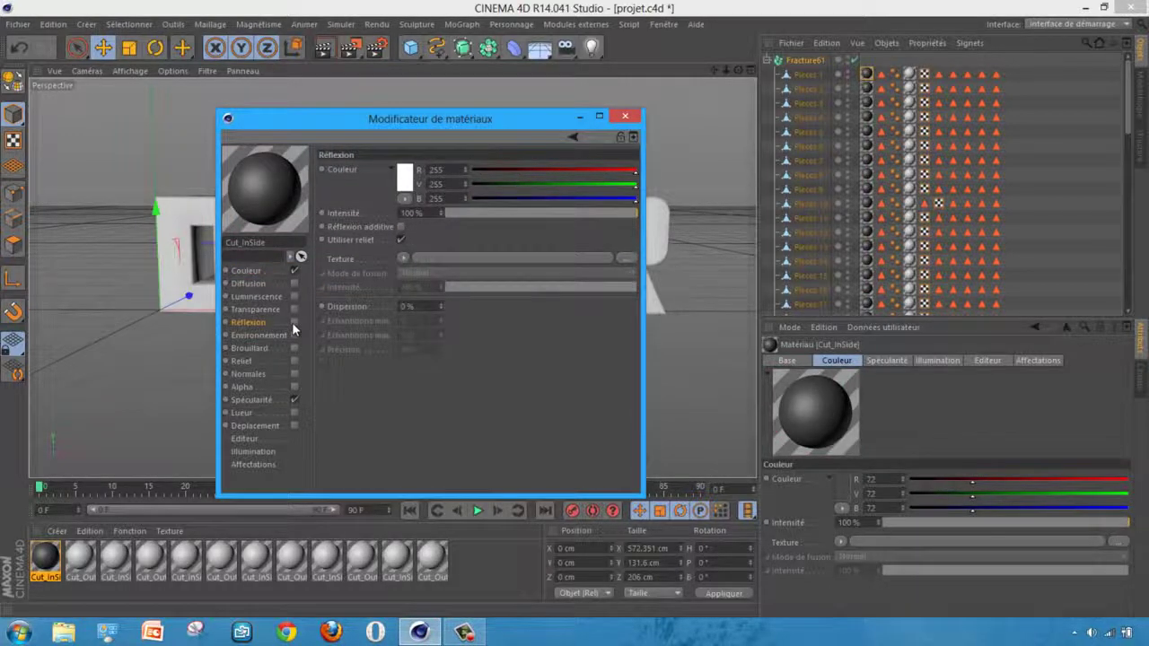
{"action": "left_click", "coordinate": [295, 322]}
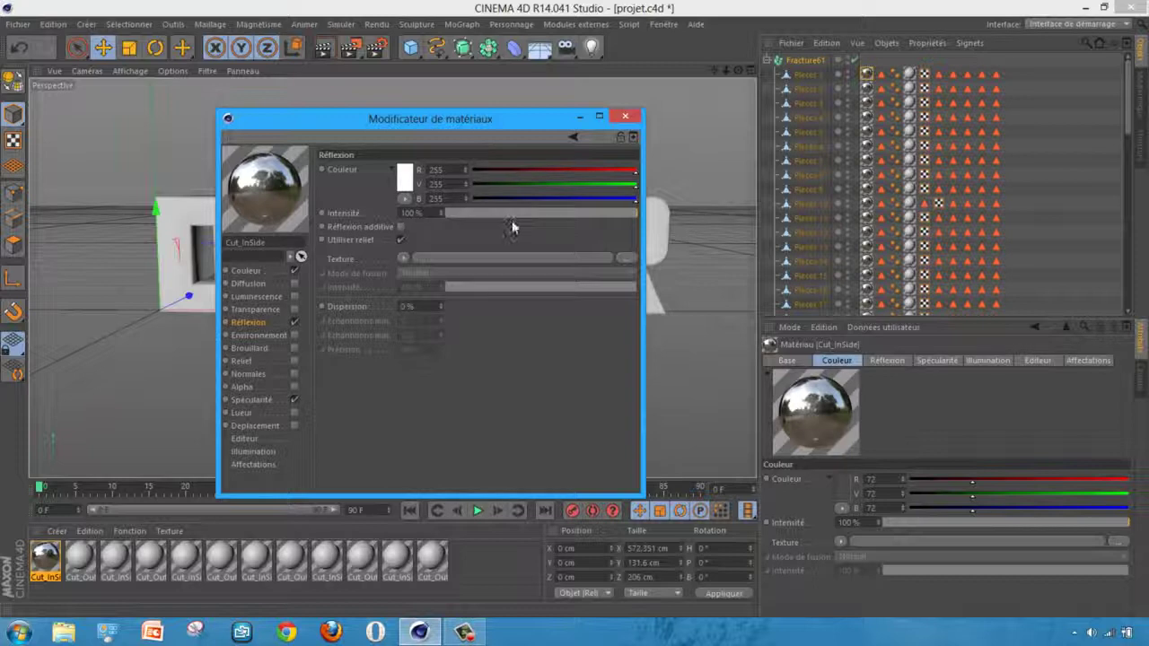
{"action": "left_click_drag", "start_coordinate": [504, 215], "coordinate": [526, 215]}
{"action": "left_click", "coordinate": [406, 257]}
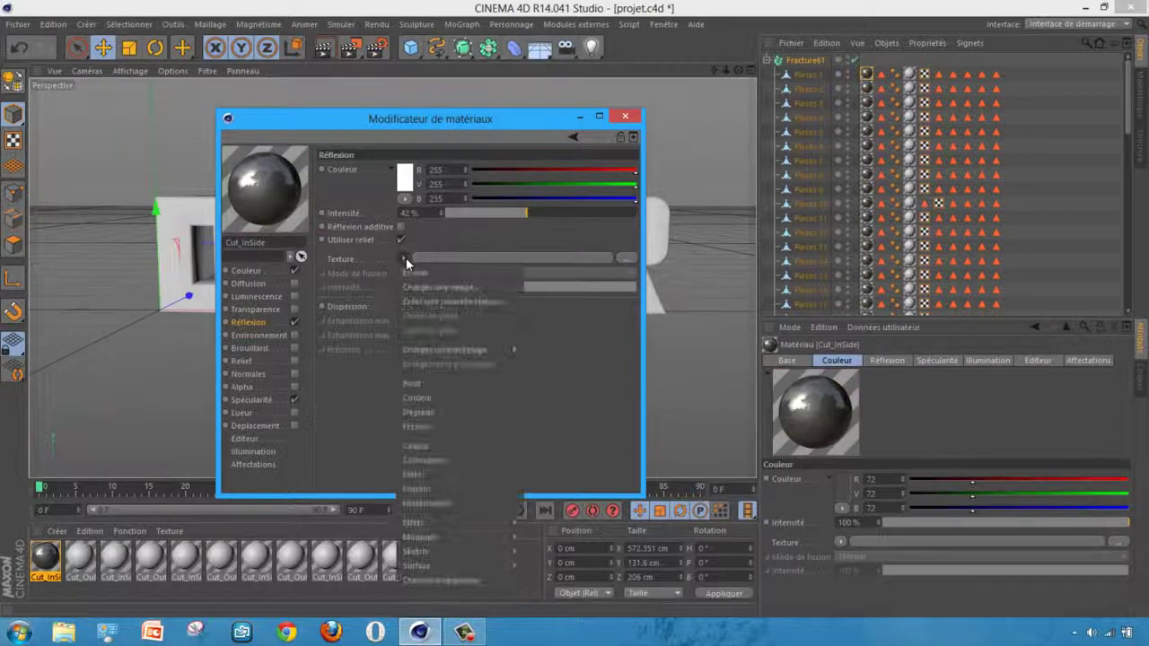
{"action": "left_click", "coordinate": [403, 260]}
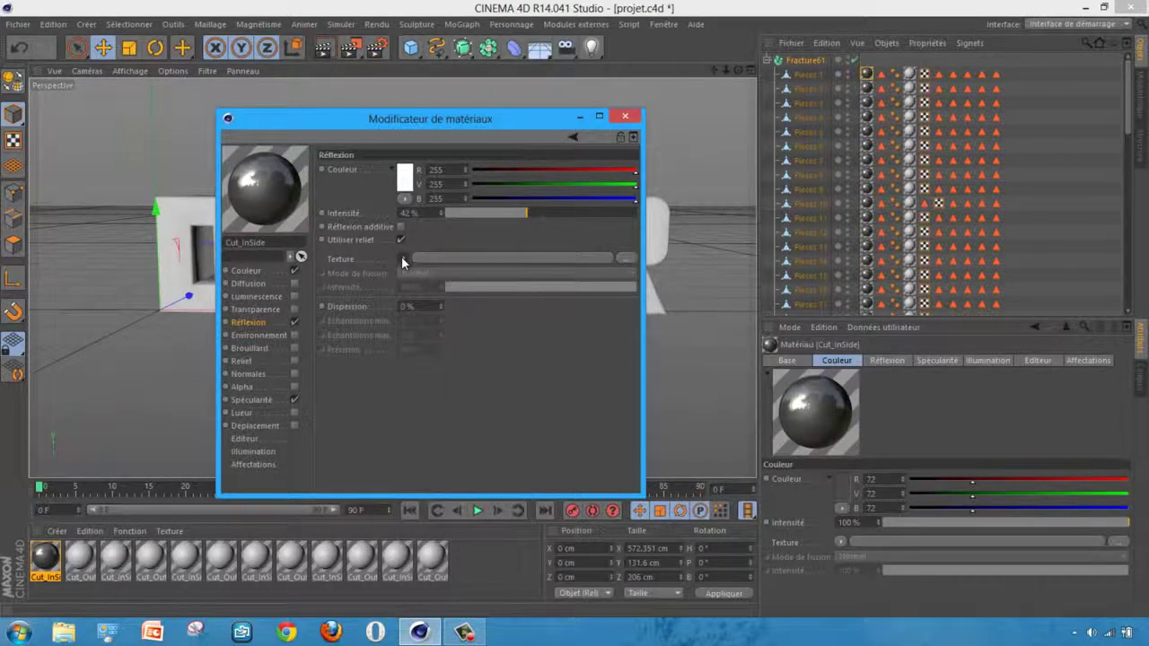
{"action": "left_click", "coordinate": [403, 260]}
{"action": "mouse_move", "coordinate": [449, 347]}
{"action": "left_click", "coordinate": [428, 424]}
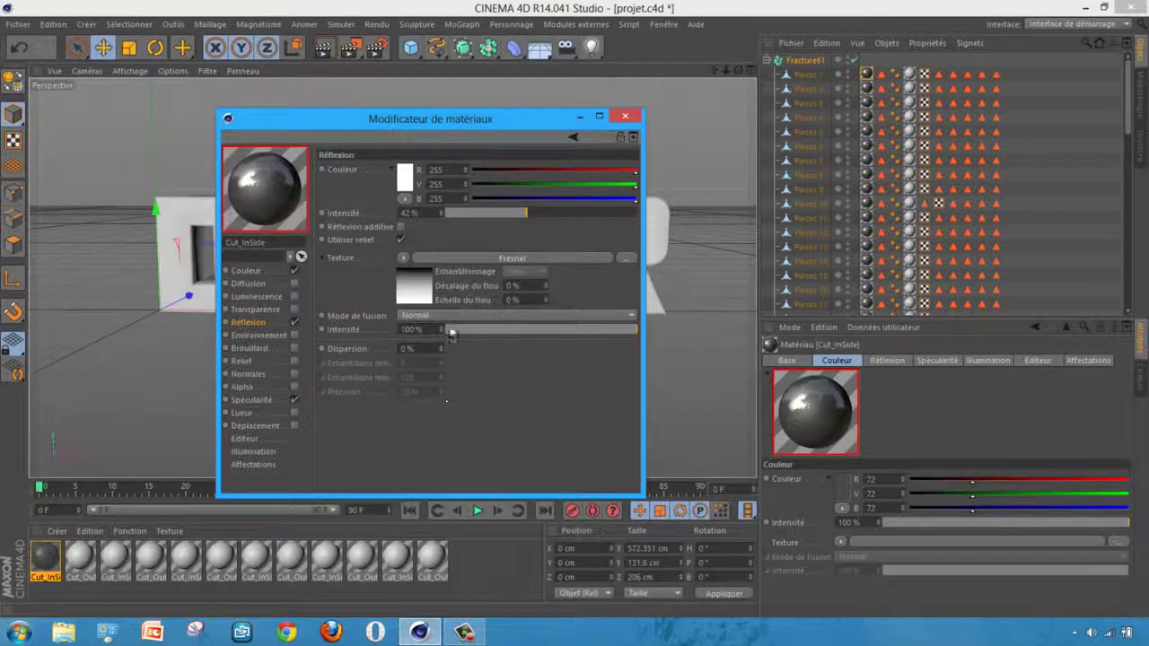
{"action": "left_click_drag", "start_coordinate": [493, 331], "coordinate": [524, 329]}
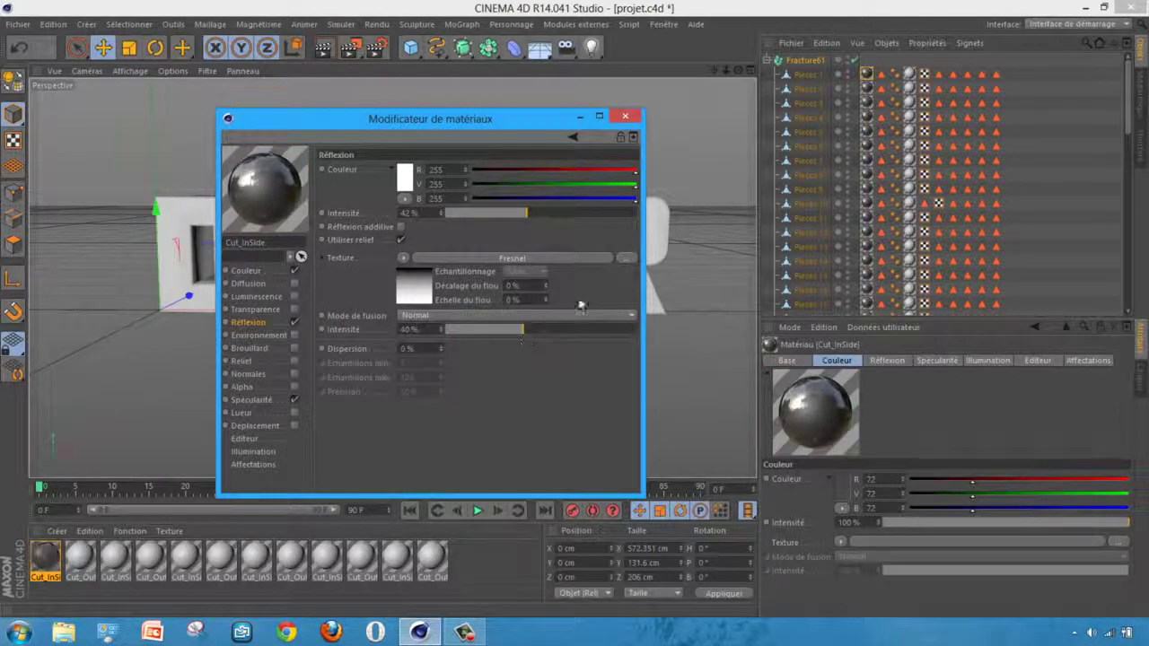
{"action": "left_click", "coordinate": [625, 115]}
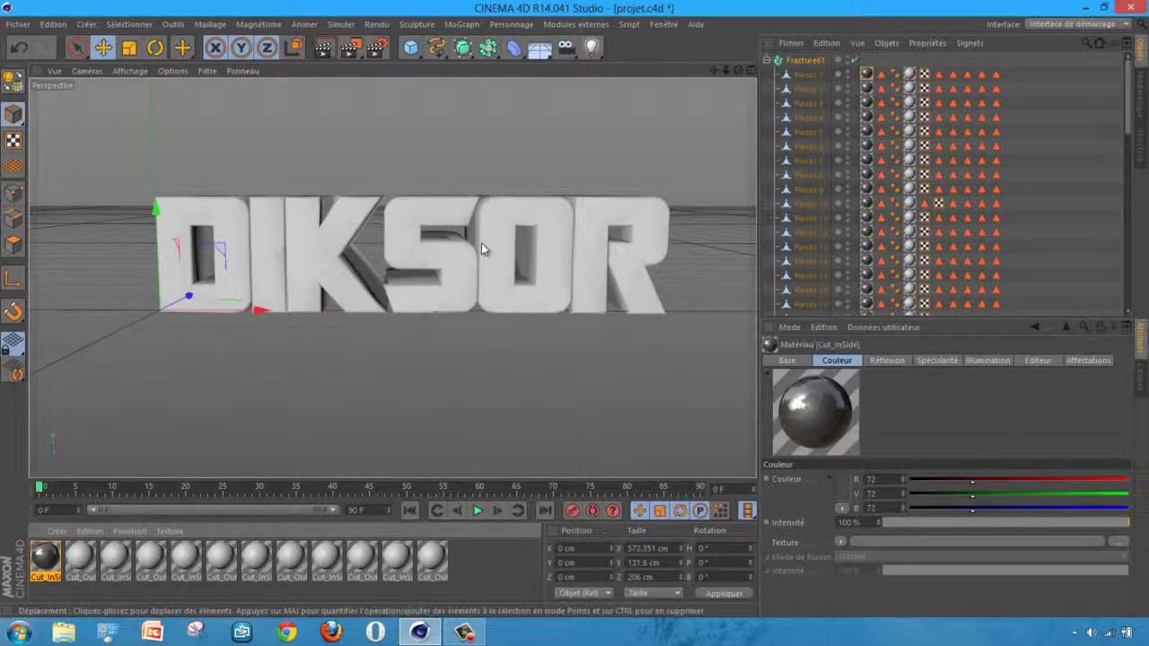
Step: Set the colour of the first piece's Cut_OutSide material to dark grey, RGB 85, 85, 85
{"action": "left_click", "coordinate": [910, 75]}
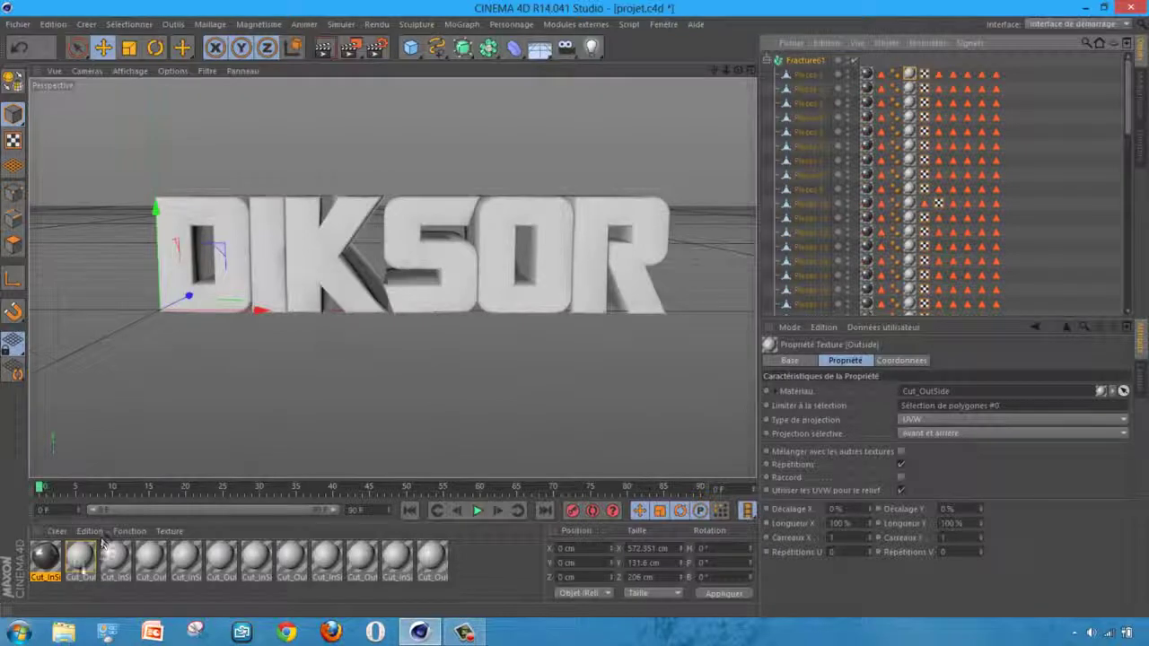
{"action": "double_click", "coordinate": [81, 560]}
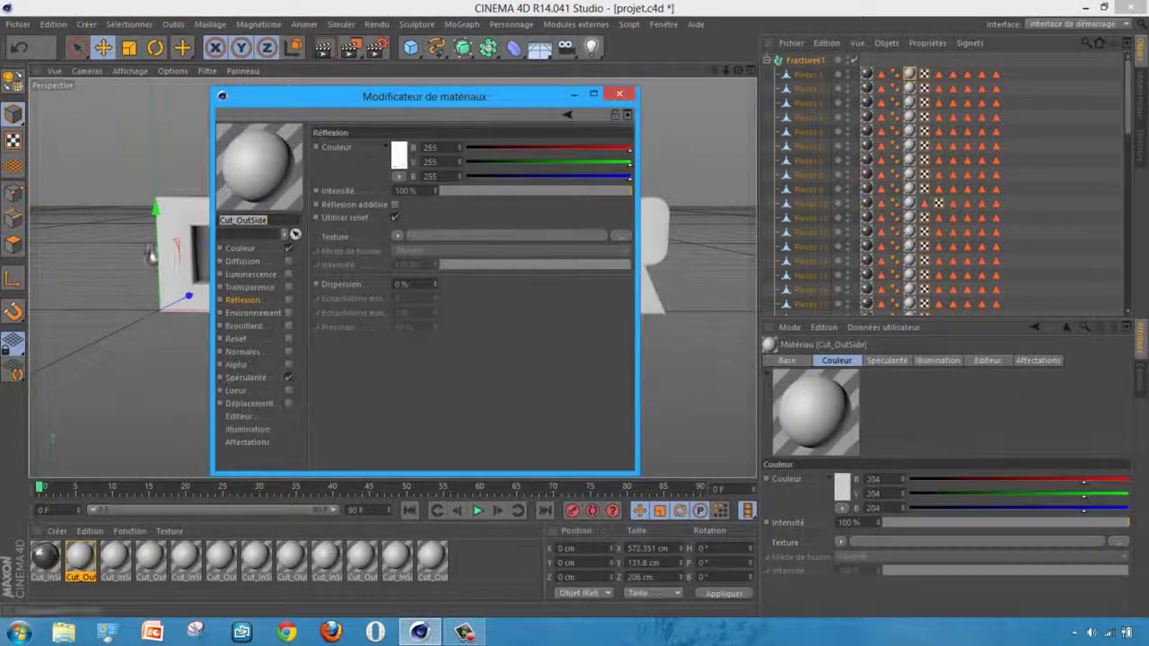
{"action": "left_click", "coordinate": [235, 249]}
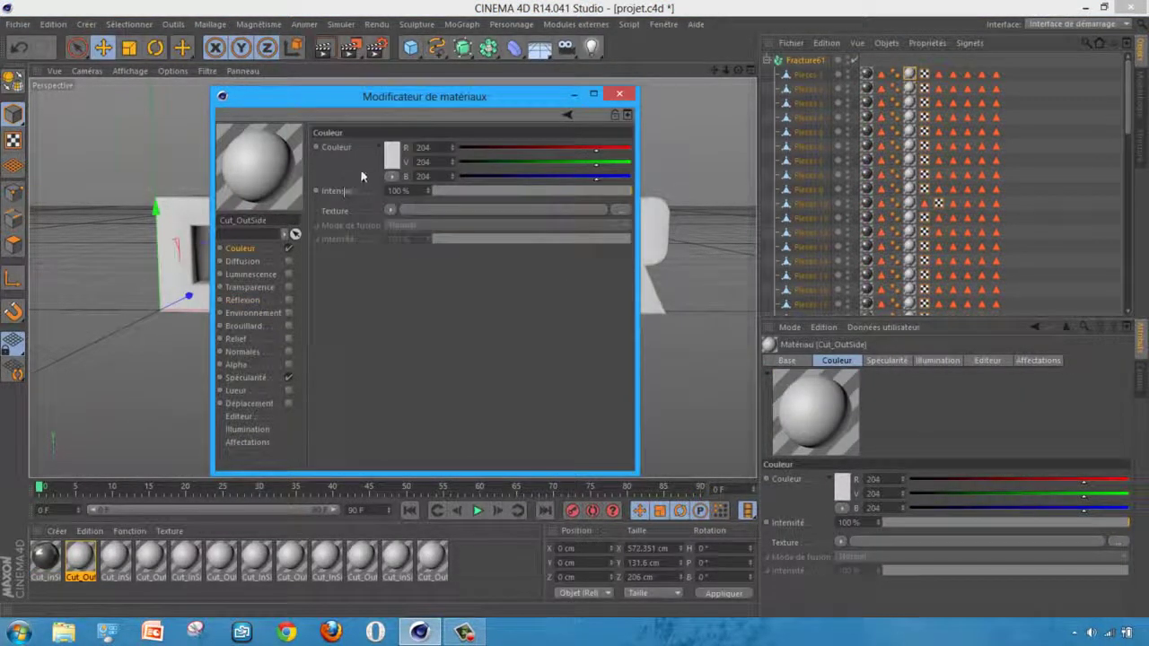
{"action": "left_click", "coordinate": [392, 161]}
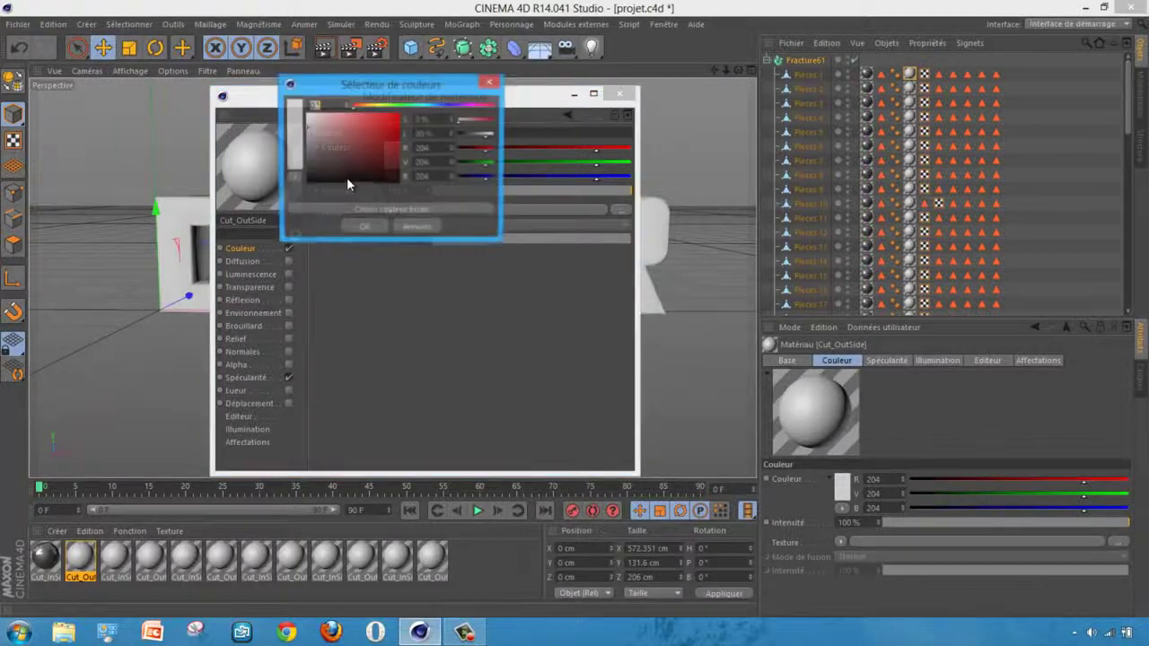
{"action": "left_click_drag", "start_coordinate": [308, 164], "coordinate": [305, 164]}
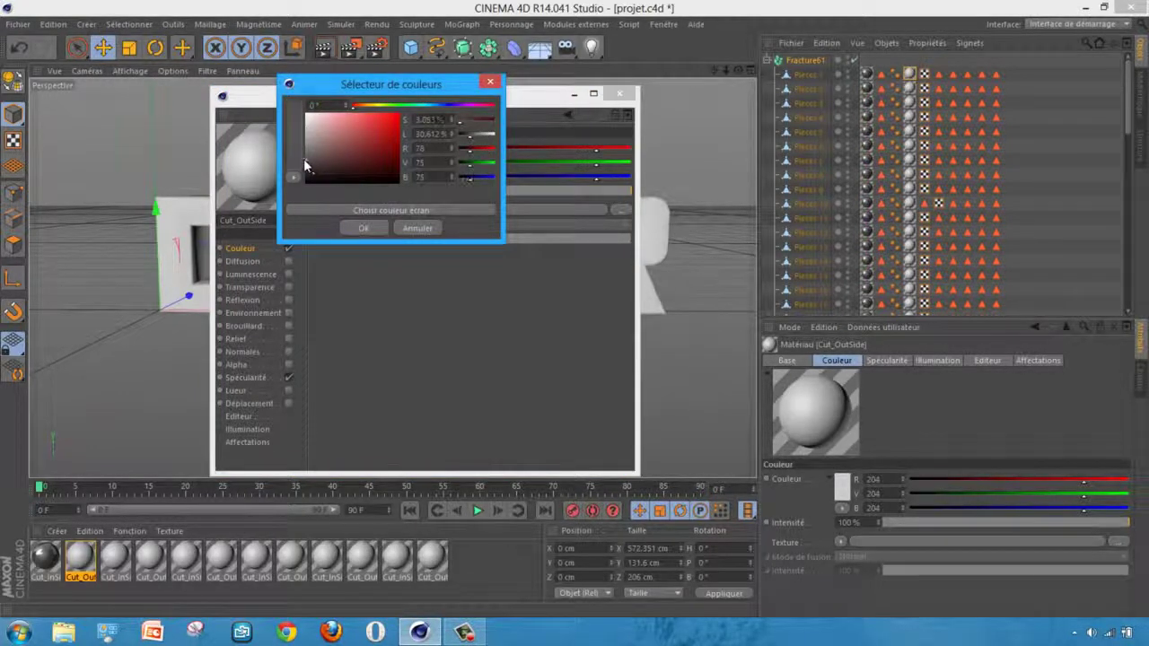
{"action": "left_click", "coordinate": [364, 228]}
Step: Enable reflection on the Cut_OutSide material at 38% intensity, with a Fresnel texture at 44%
{"action": "left_click", "coordinate": [245, 300]}
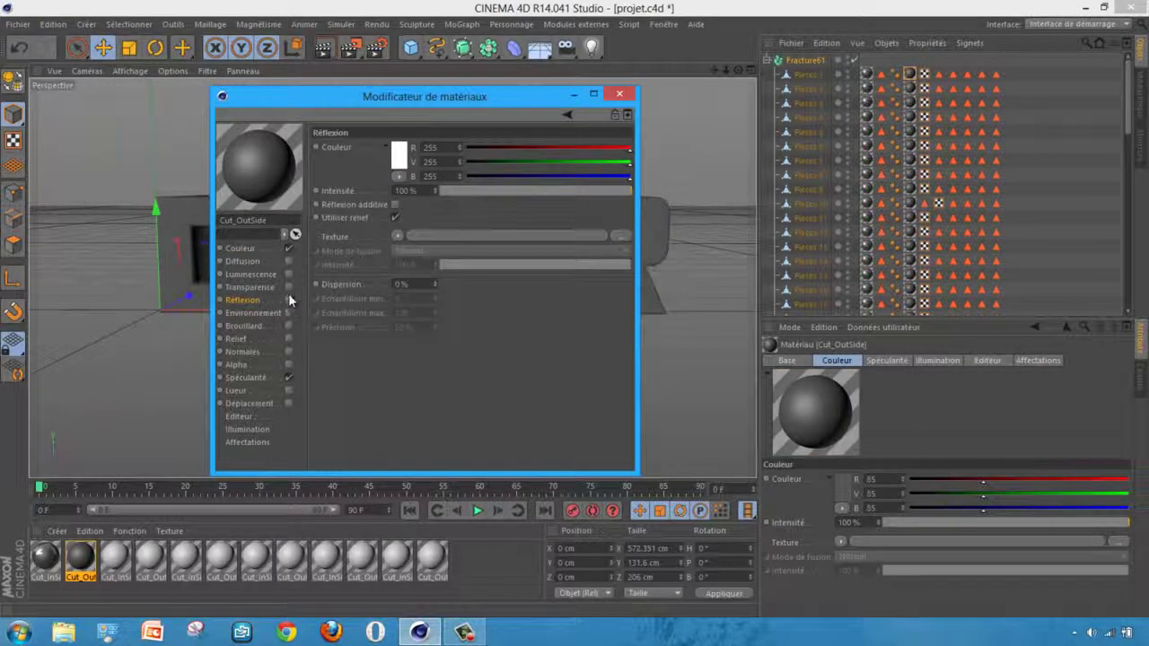
{"action": "left_click", "coordinate": [289, 299]}
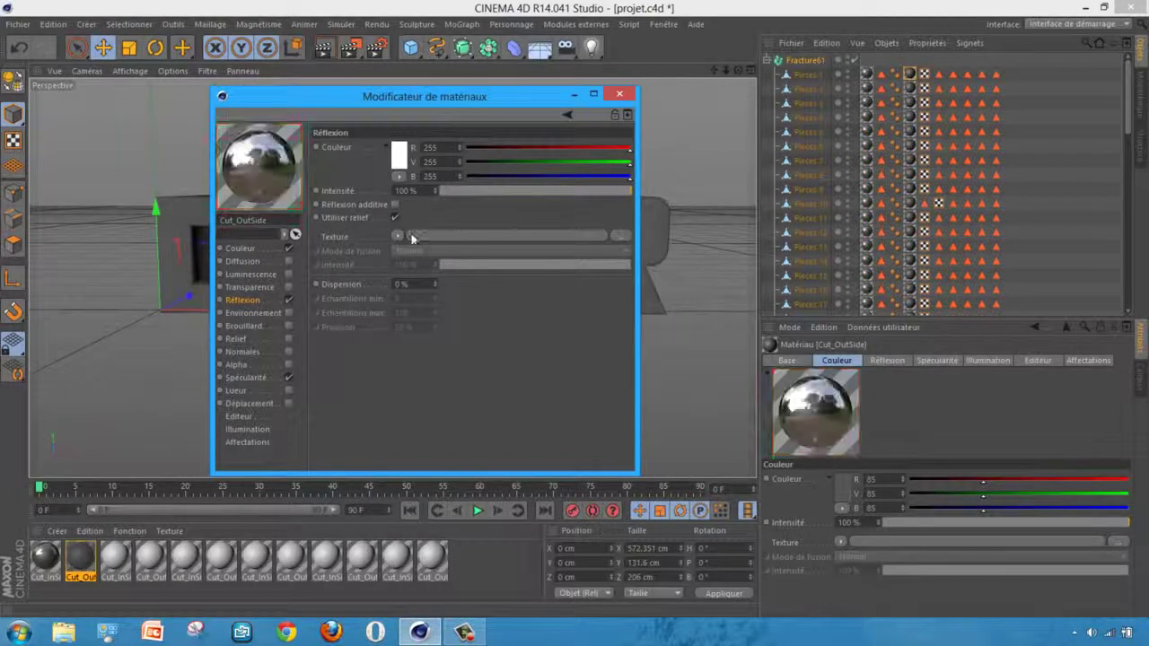
{"action": "left_click", "coordinate": [514, 191]}
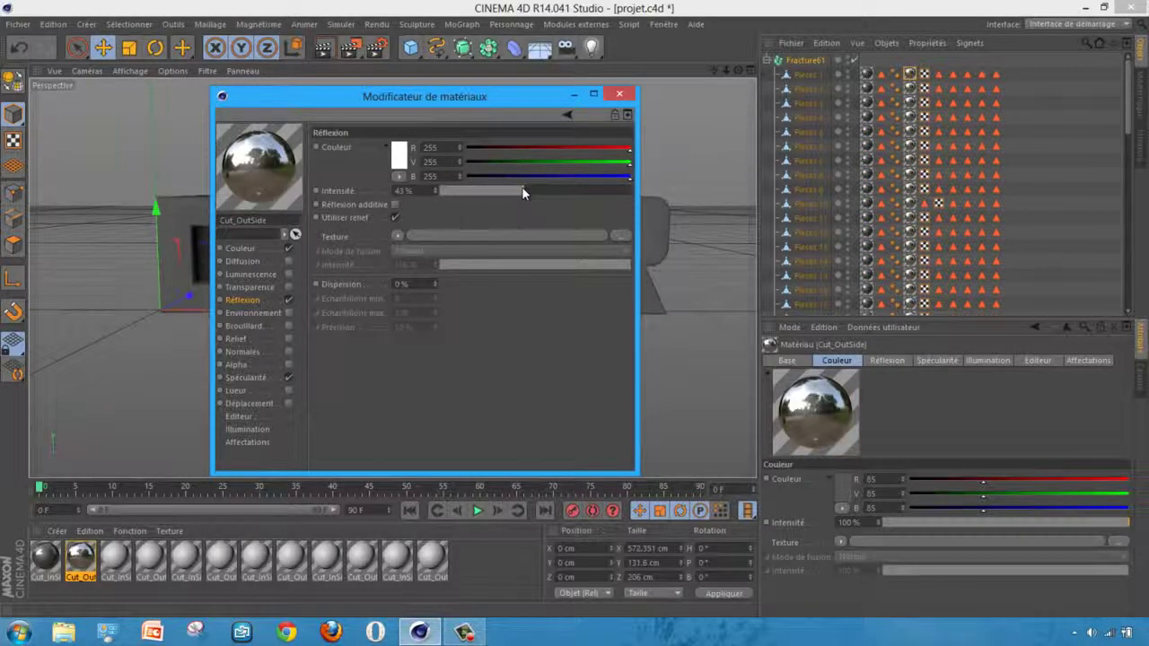
{"action": "left_click", "coordinate": [398, 235]}
{"action": "left_click", "coordinate": [422, 404]}
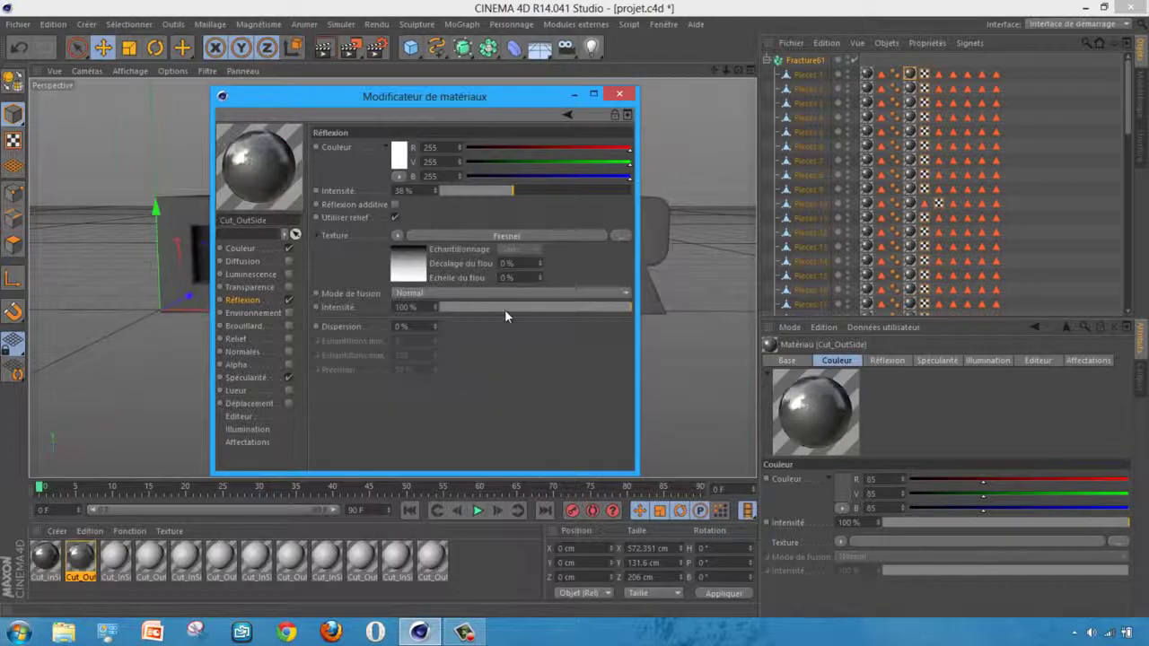
{"action": "left_click_drag", "start_coordinate": [504, 309], "coordinate": [525, 317]}
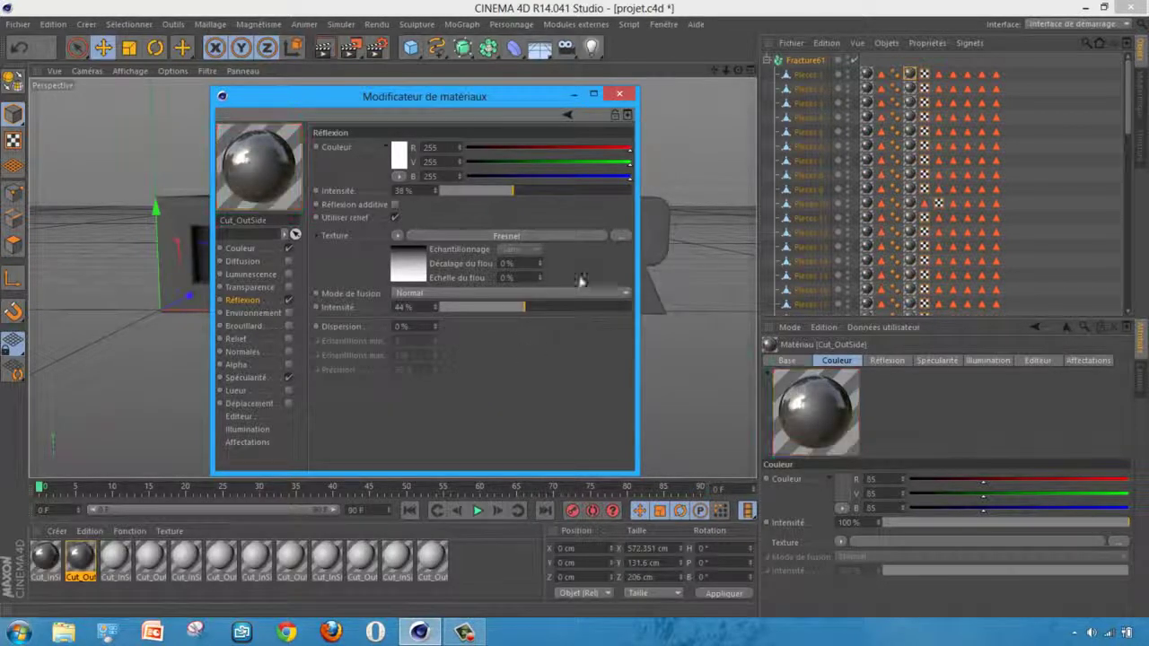
Step: Test-render the title in the perspective view, and collapse and deselect the Fracture61 hierarchy
{"action": "left_click", "coordinate": [619, 94]}
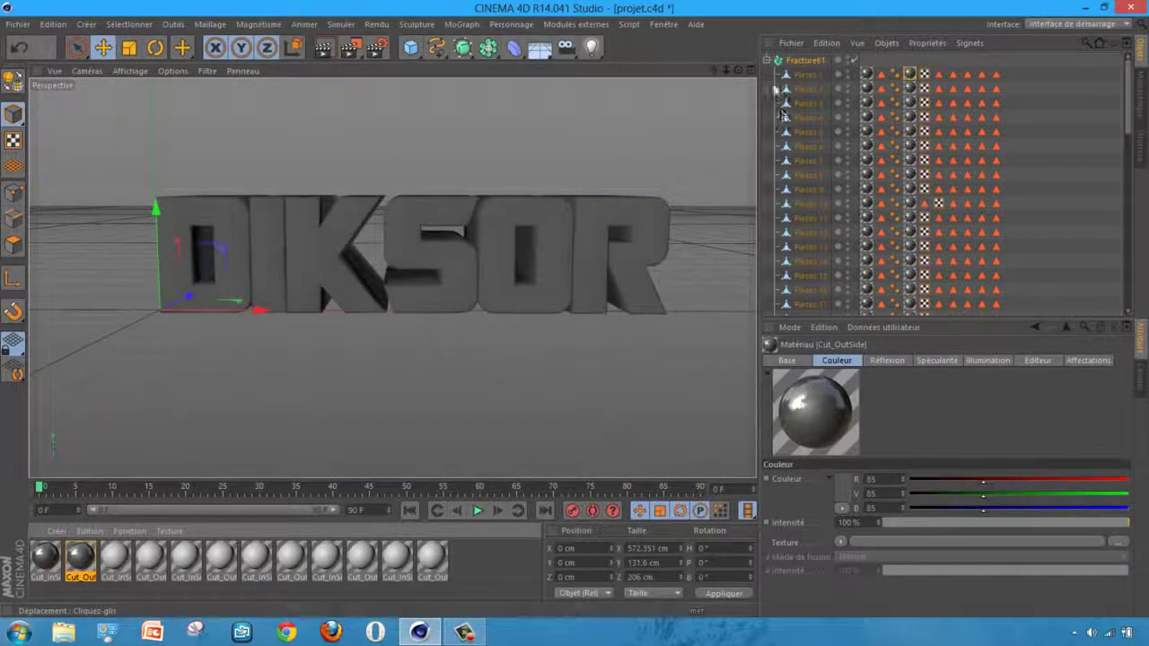
{"action": "mouse_move", "coordinate": [381, 239]}
{"action": "left_mouse_down", "text": "alt"}
{"action": "mouse_move", "coordinate": [390, 274]}
{"action": "mouse_move", "coordinate": [251, 279]}
{"action": "left_mouse_up", "text": "alt"}
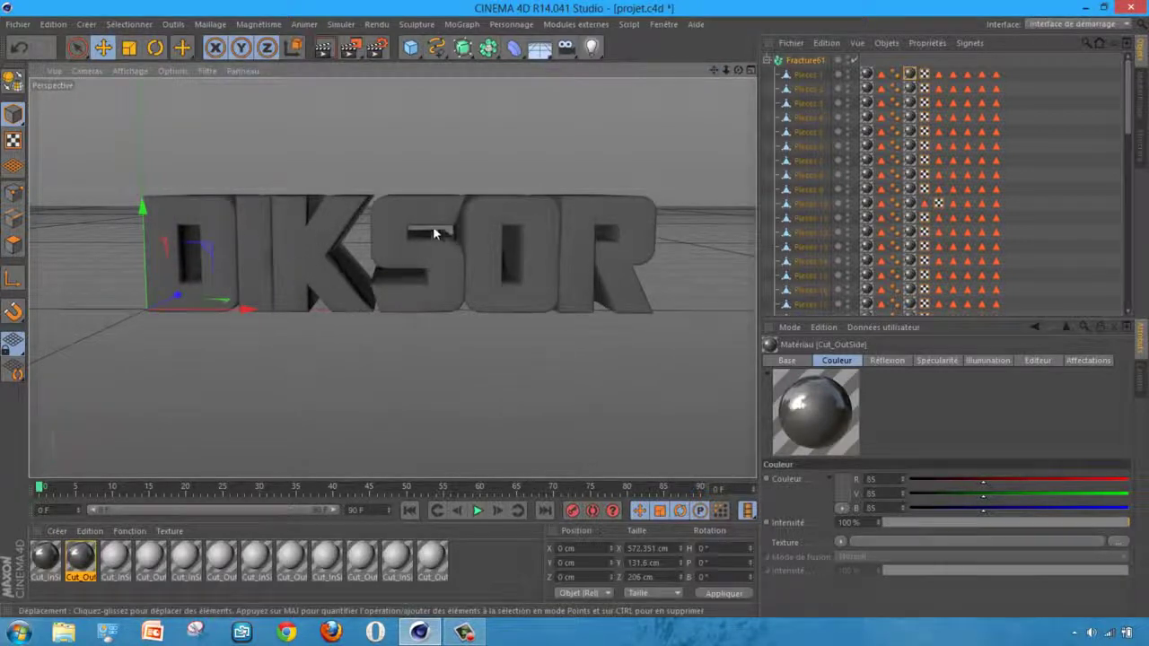
{"action": "left_click", "coordinate": [324, 46]}
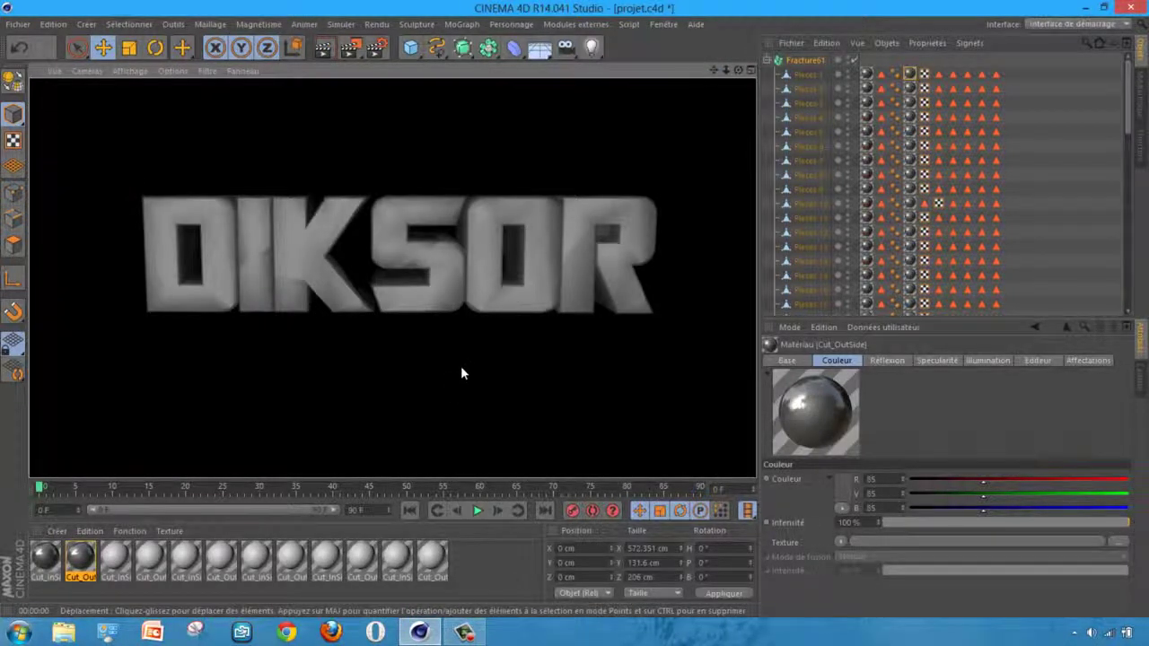
{"action": "left_click", "coordinate": [769, 60]}
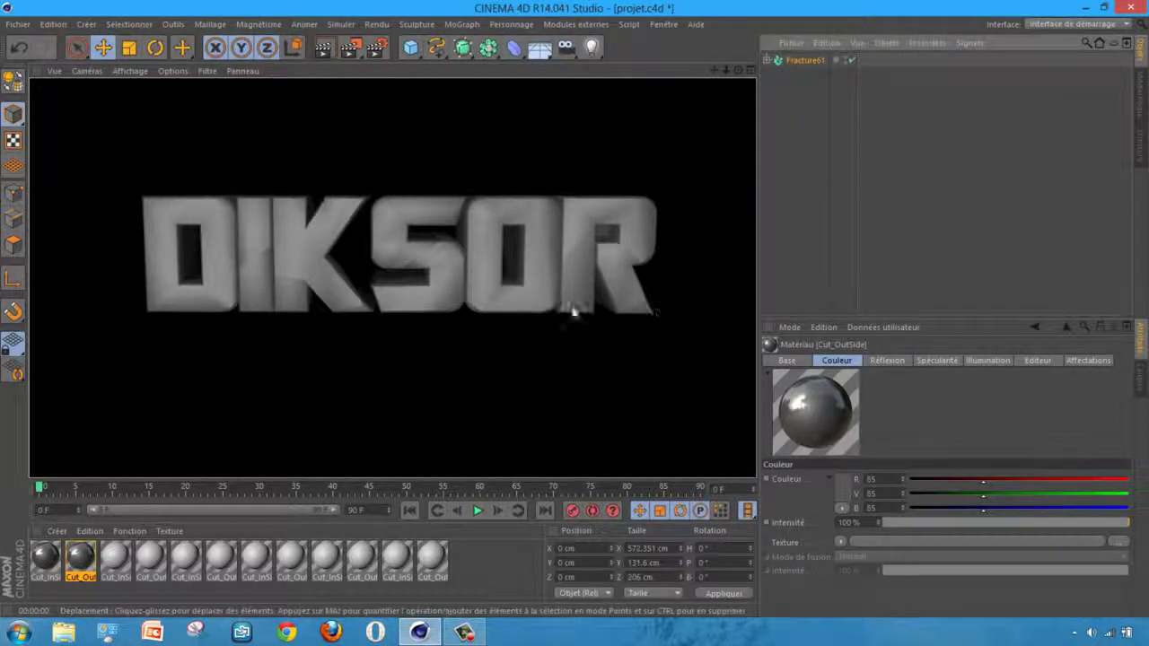
{"action": "left_click", "coordinate": [836, 221]}
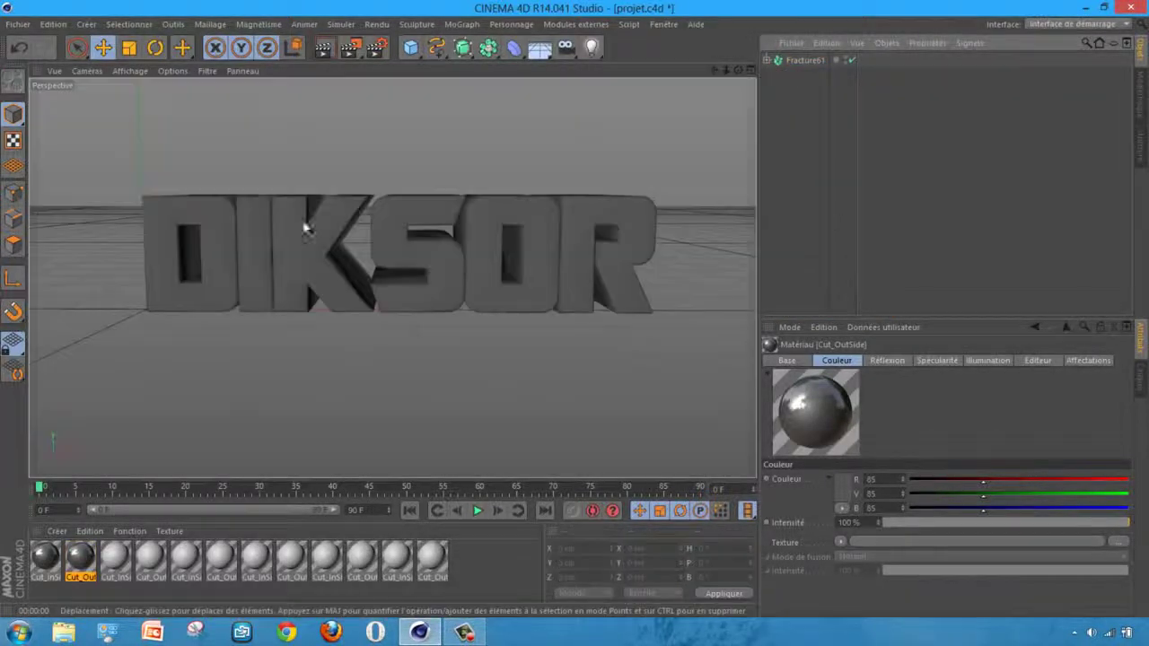
Step: Create a plane, enlarge it to about 1116 by 1054 cm and raise it about 376 cm above the title
{"action": "left_click", "coordinate": [410, 47]}
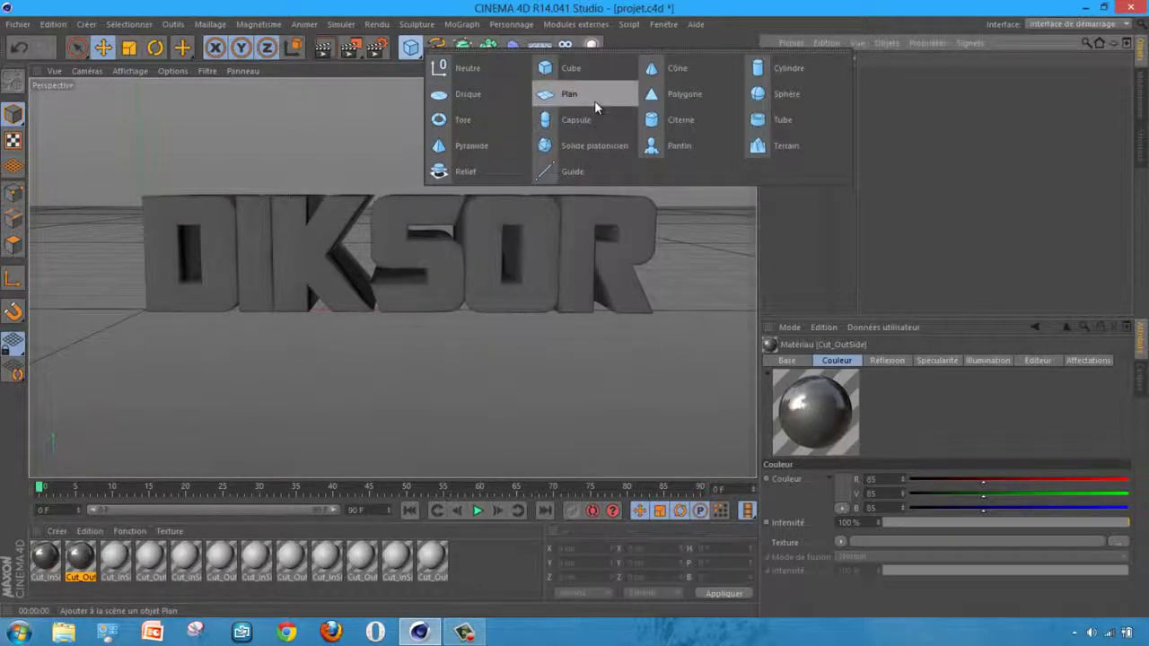
{"action": "left_click", "coordinate": [574, 97]}
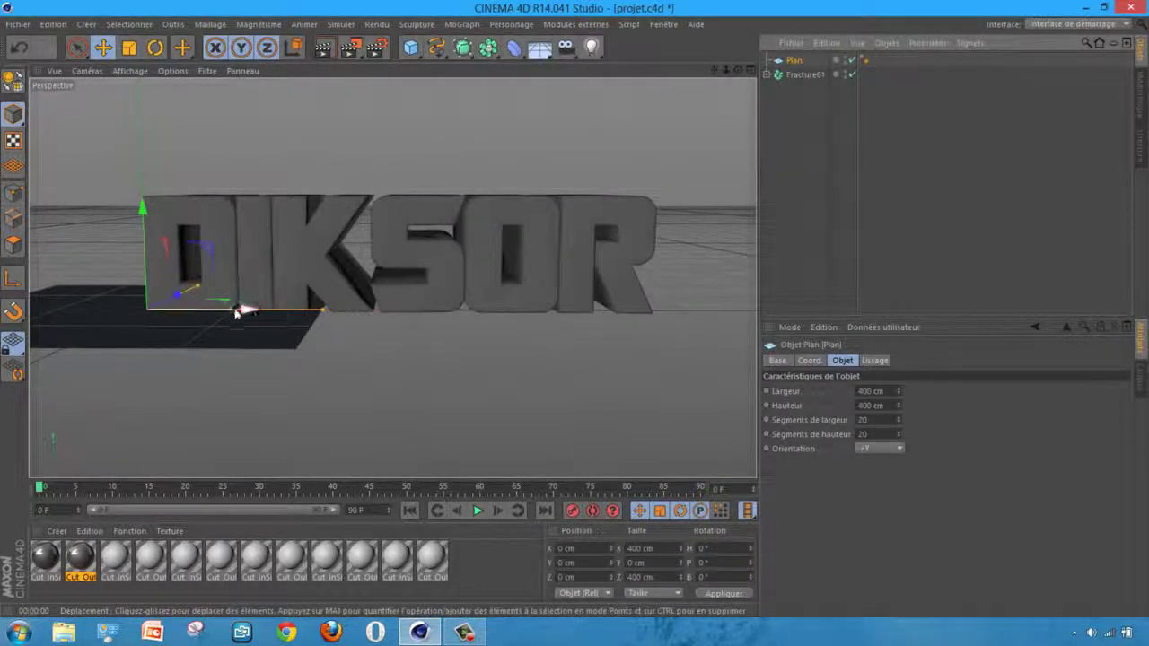
{"action": "left_click_drag", "start_coordinate": [320, 313], "coordinate": [790, 314]}
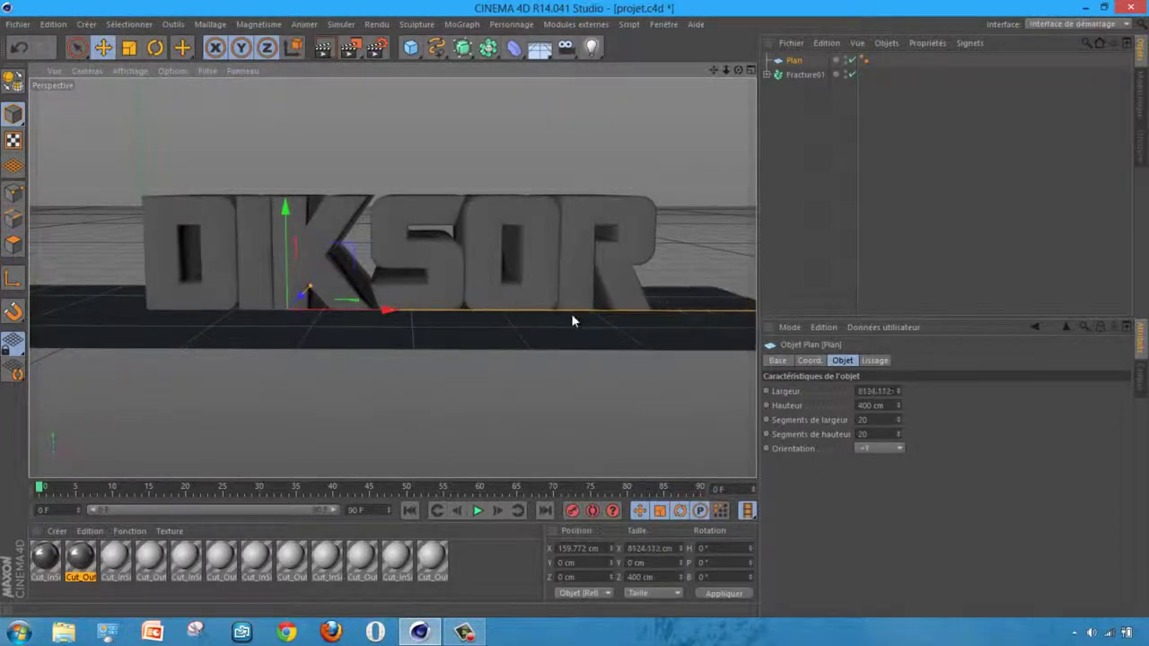
{"action": "left_click_drag", "start_coordinate": [312, 290], "coordinate": [333, 261]}
{"action": "left_click_drag", "start_coordinate": [367, 310], "coordinate": [469, 314]}
{"action": "left_click_drag", "start_coordinate": [398, 256], "coordinate": [574, 305]}
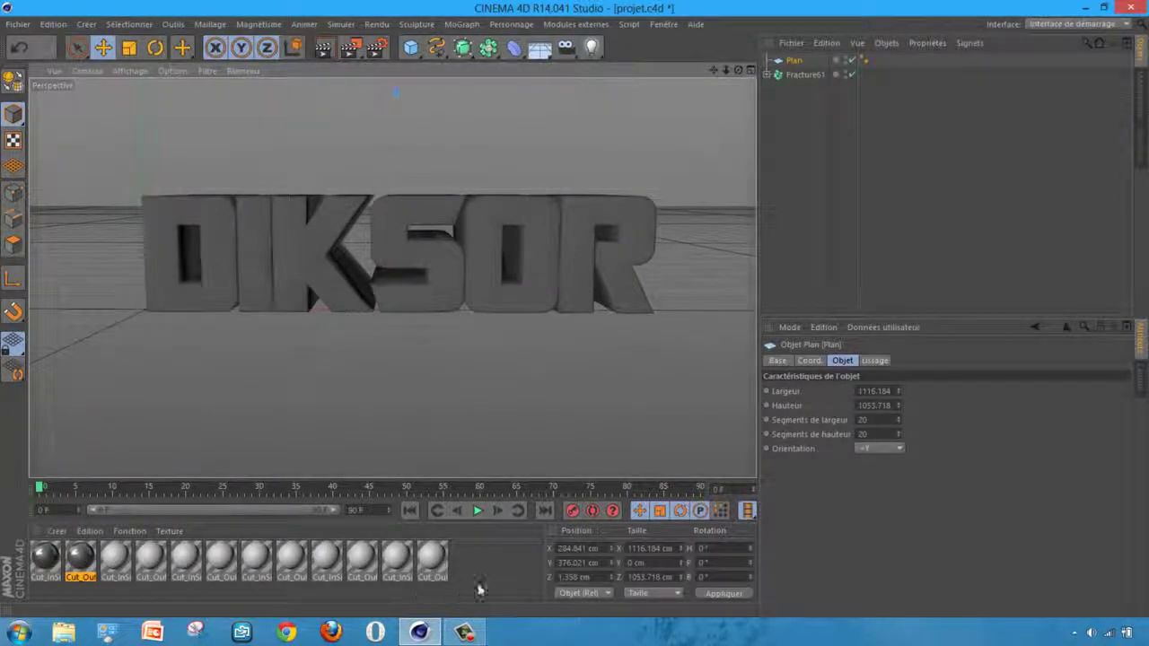
Step: Delete the ten unedited light-grey cut materials and create a new material
{"action": "left_click_drag", "start_coordinate": [490, 582], "coordinate": [115, 554]}
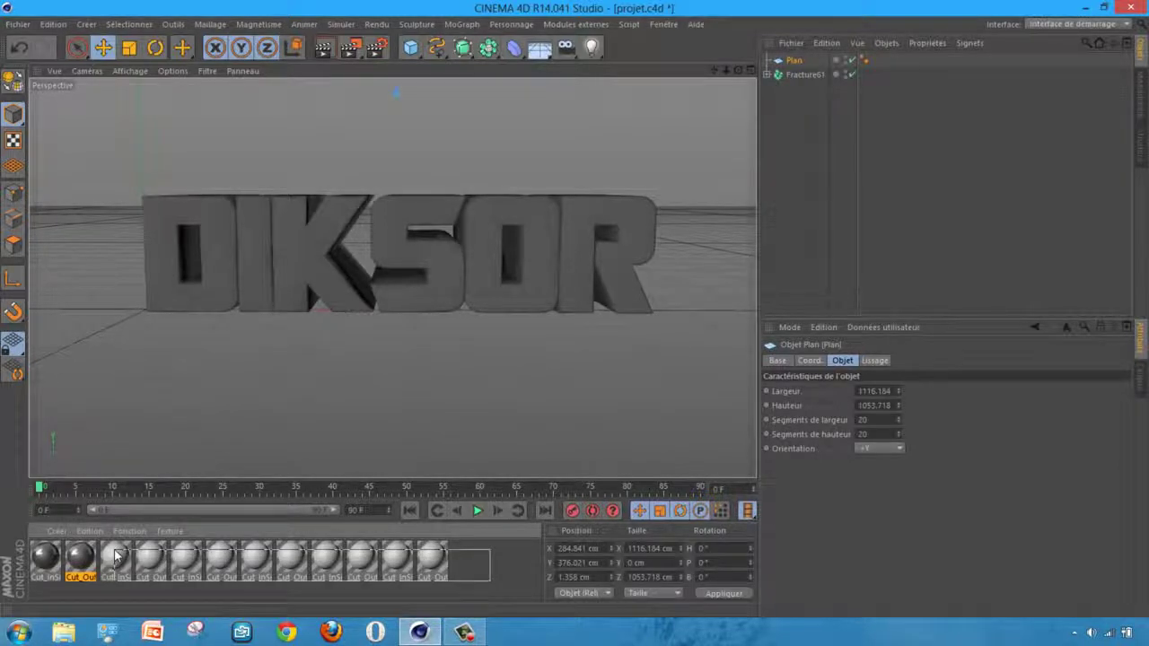
{"action": "key", "text": "Delete"}
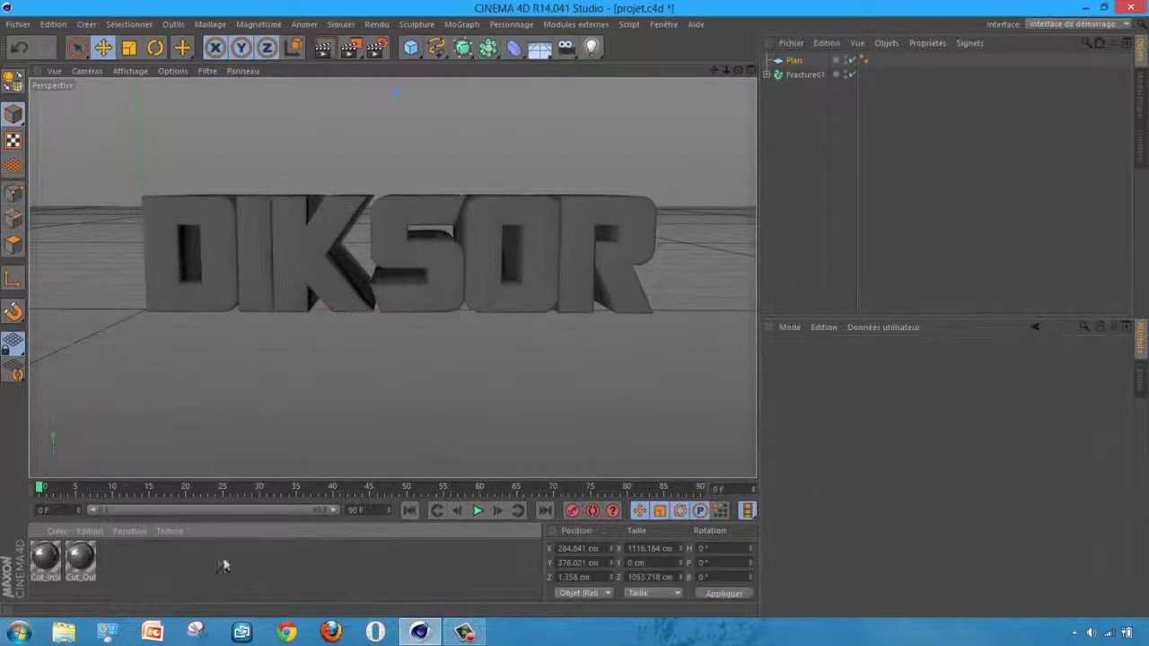
{"action": "double_click", "coordinate": [168, 563]}
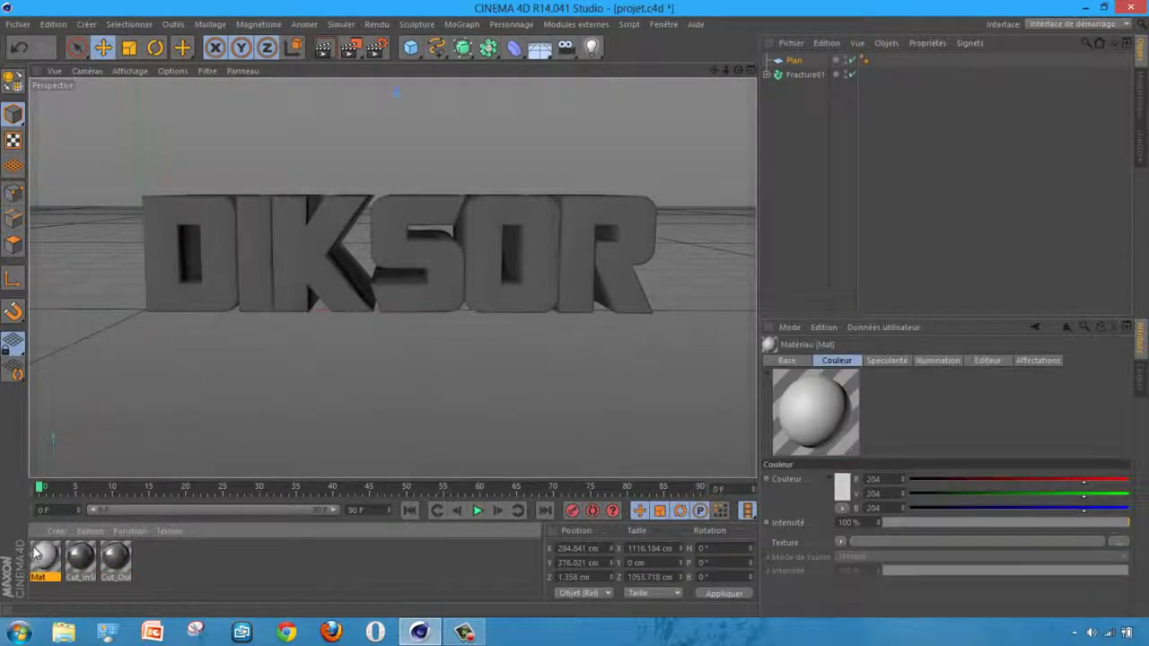
Step: Set the colour of the new material Mat to white, RGB 255, 255, 255
{"action": "double_click", "coordinate": [45, 558]}
{"action": "left_click", "coordinate": [243, 248]}
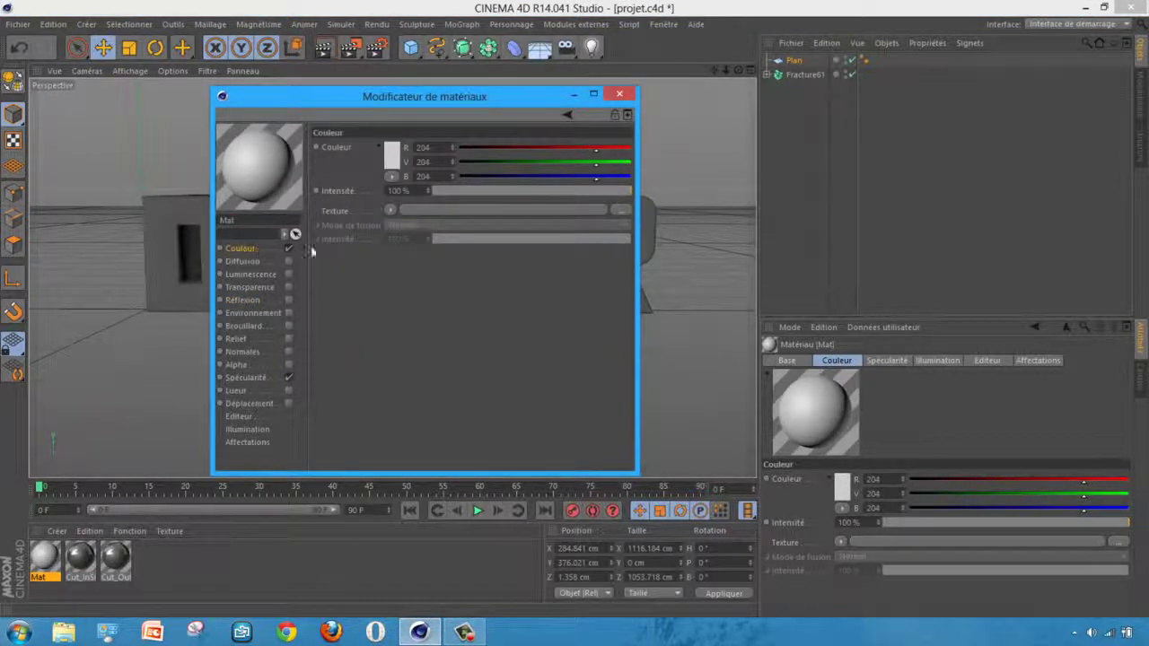
{"action": "left_click", "coordinate": [394, 154]}
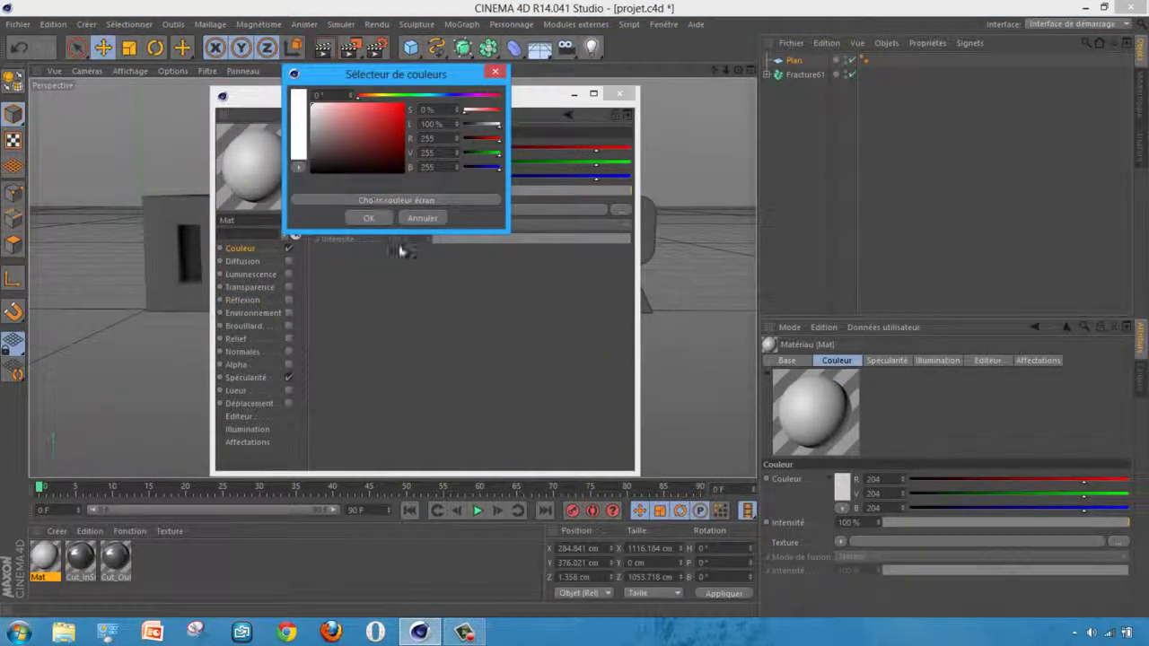
{"action": "left_click", "coordinate": [368, 220]}
Step: Enable luminescence on the white material at 129% intensity and close the material editor
{"action": "left_click", "coordinate": [238, 274]}
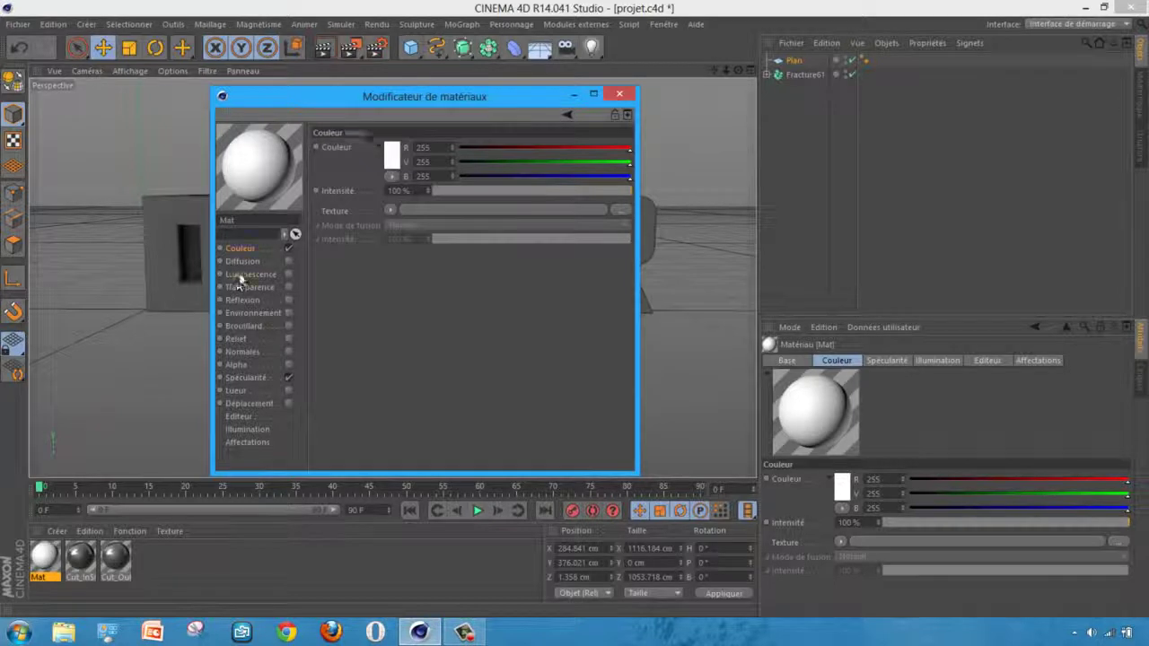
{"action": "left_click", "coordinate": [287, 275]}
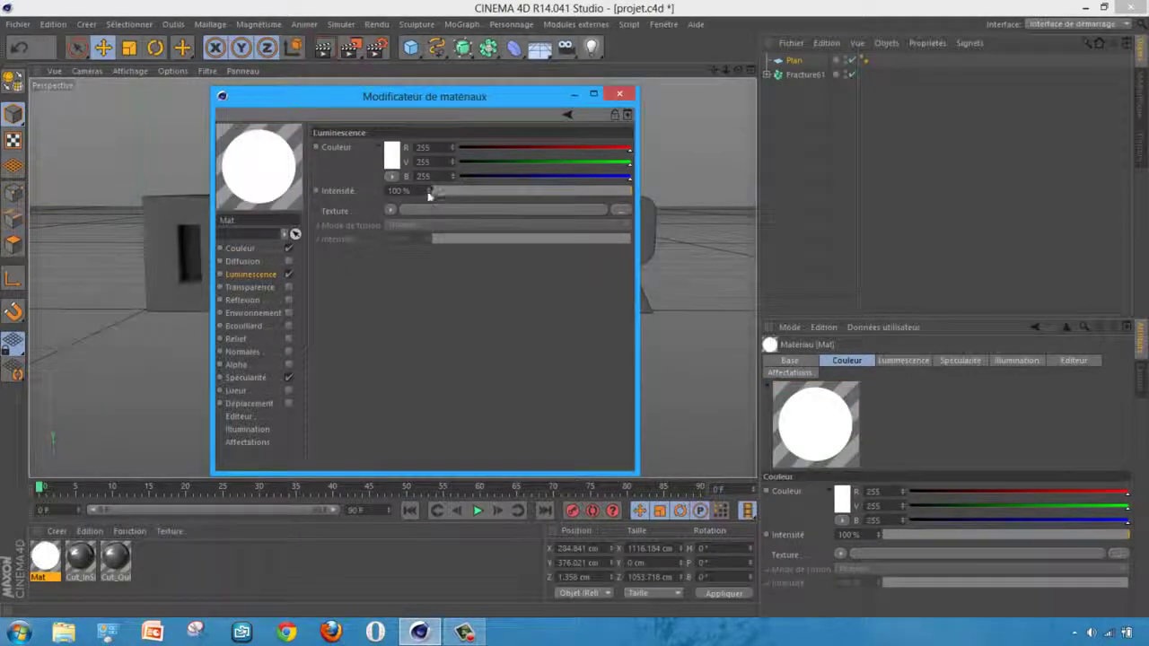
{"action": "left_click", "coordinate": [428, 191]}
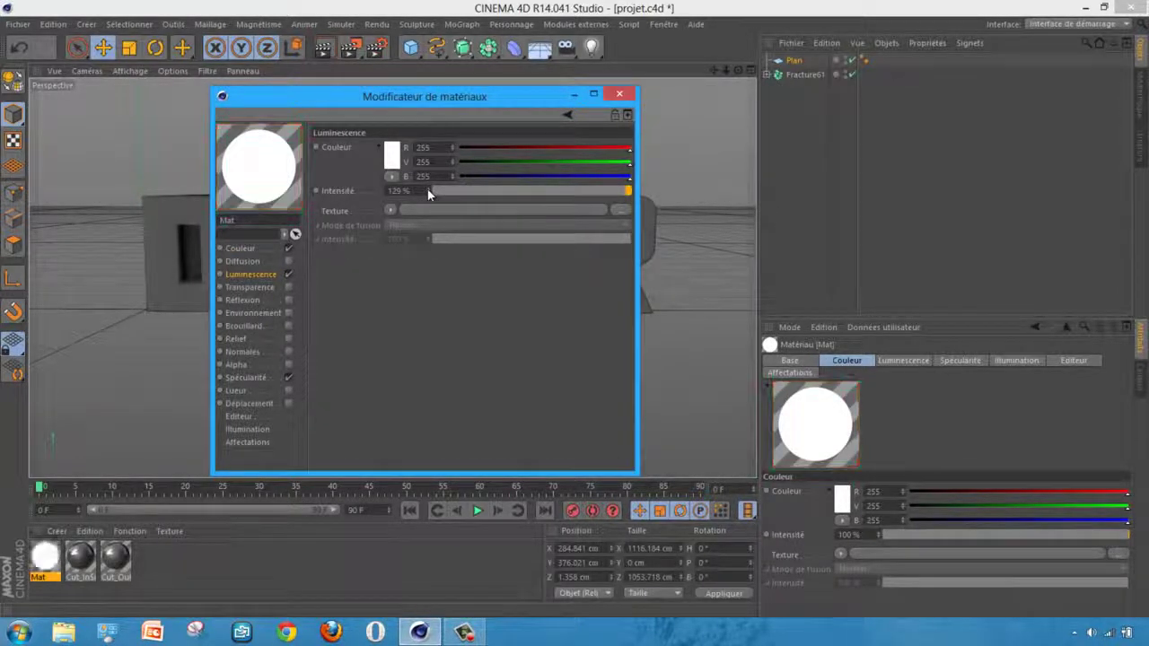
{"action": "left_click", "coordinate": [622, 94]}
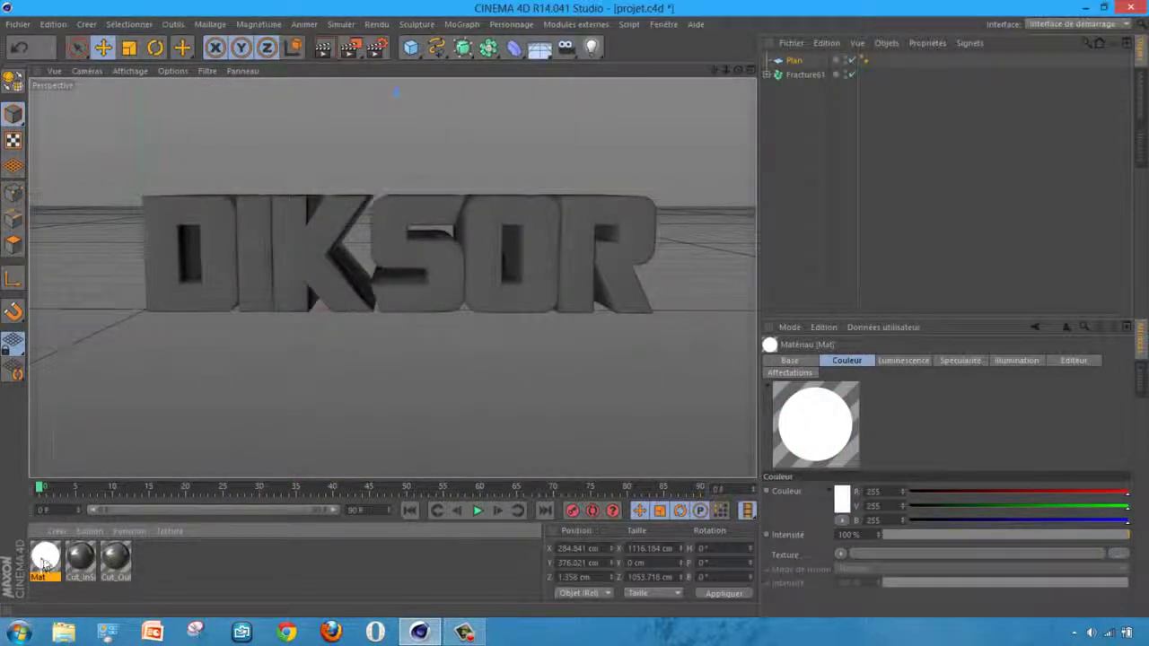
Step: Assign the luminous white material to the plane and test-render the perspective view
{"action": "left_click_drag", "start_coordinate": [45, 563], "coordinate": [794, 61]}
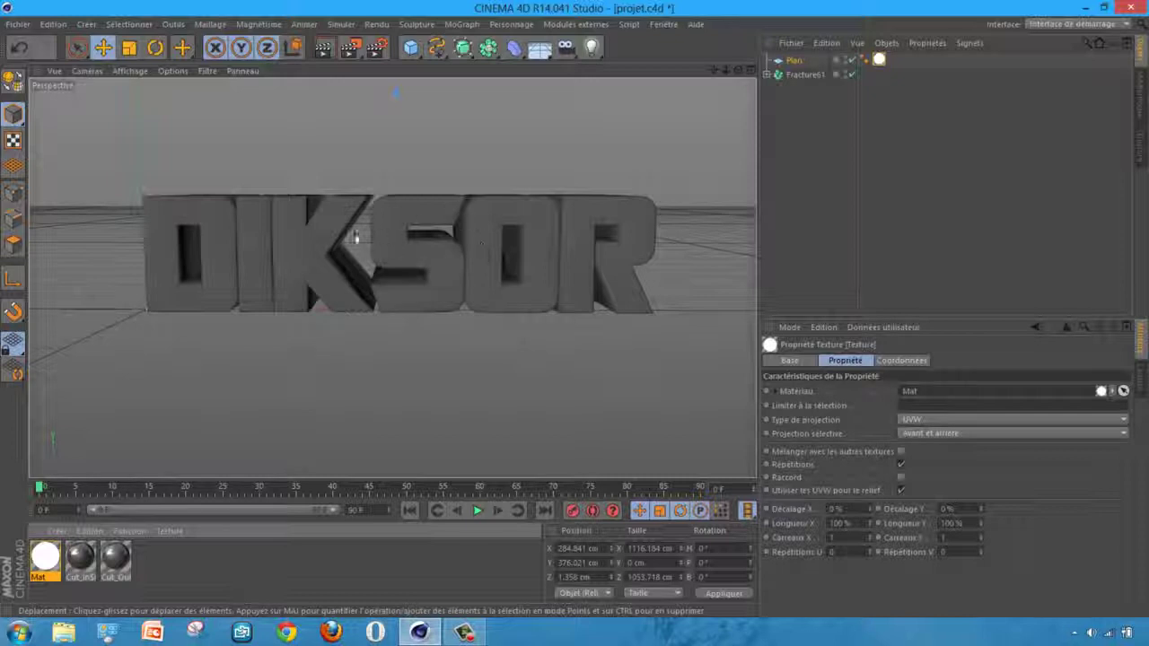
{"action": "left_click", "coordinate": [322, 48]}
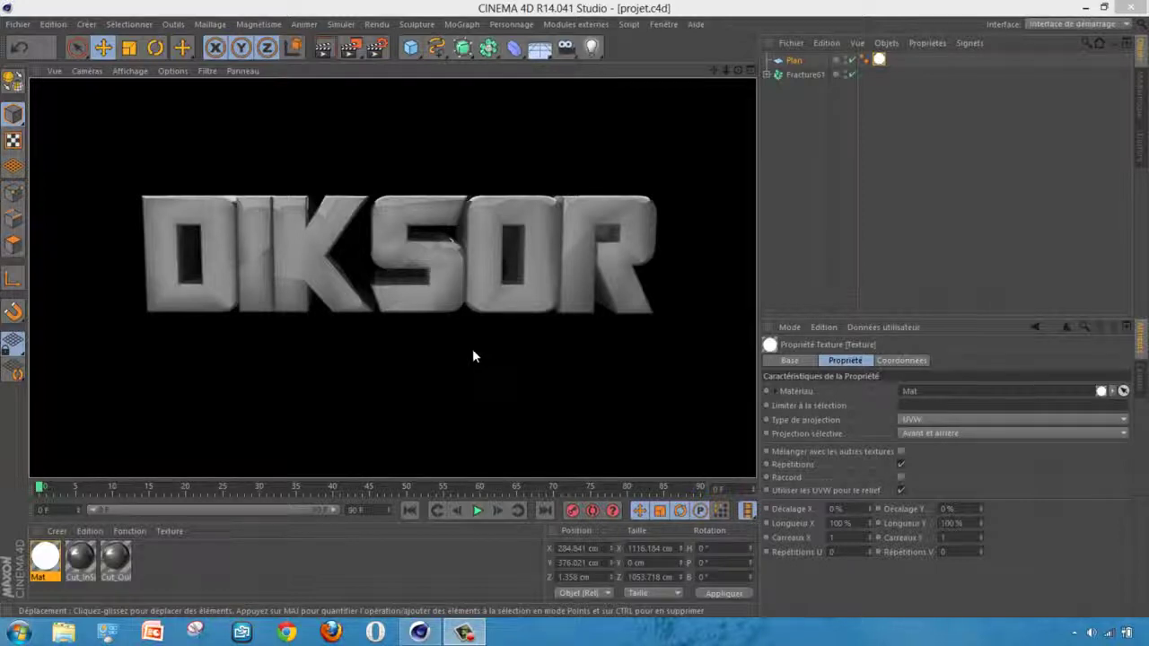
Step: Add a MoGraph Random effector to the Fracture61 object
{"action": "left_click", "coordinate": [799, 75]}
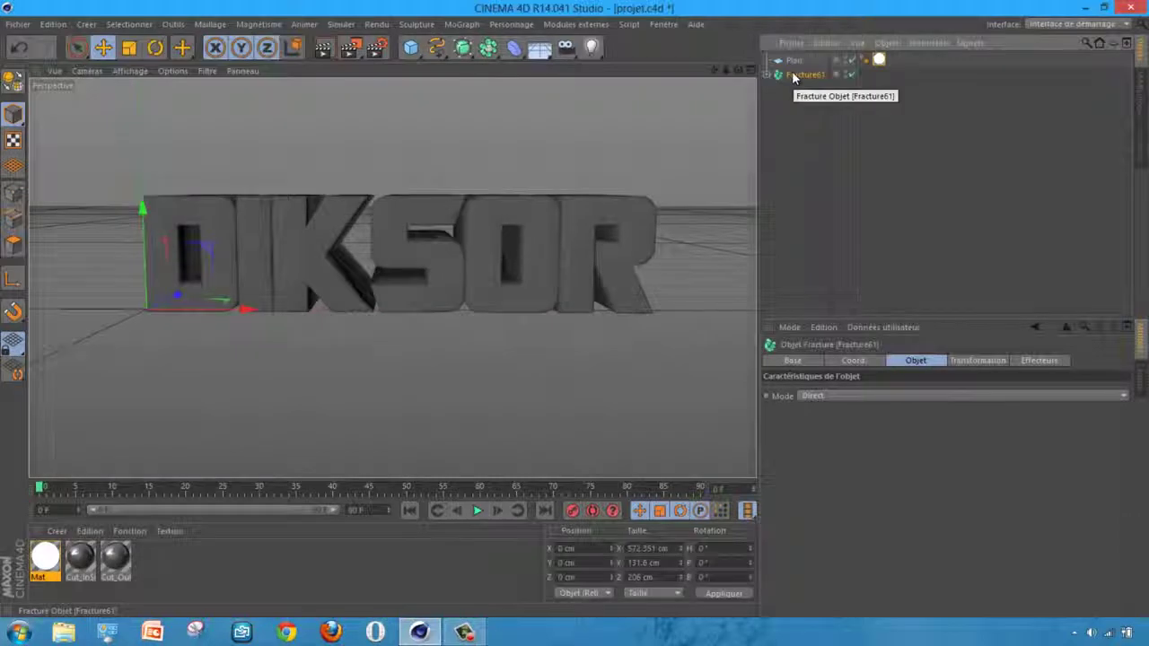
{"action": "left_click", "coordinate": [464, 25]}
{"action": "mouse_move", "coordinate": [484, 45]}
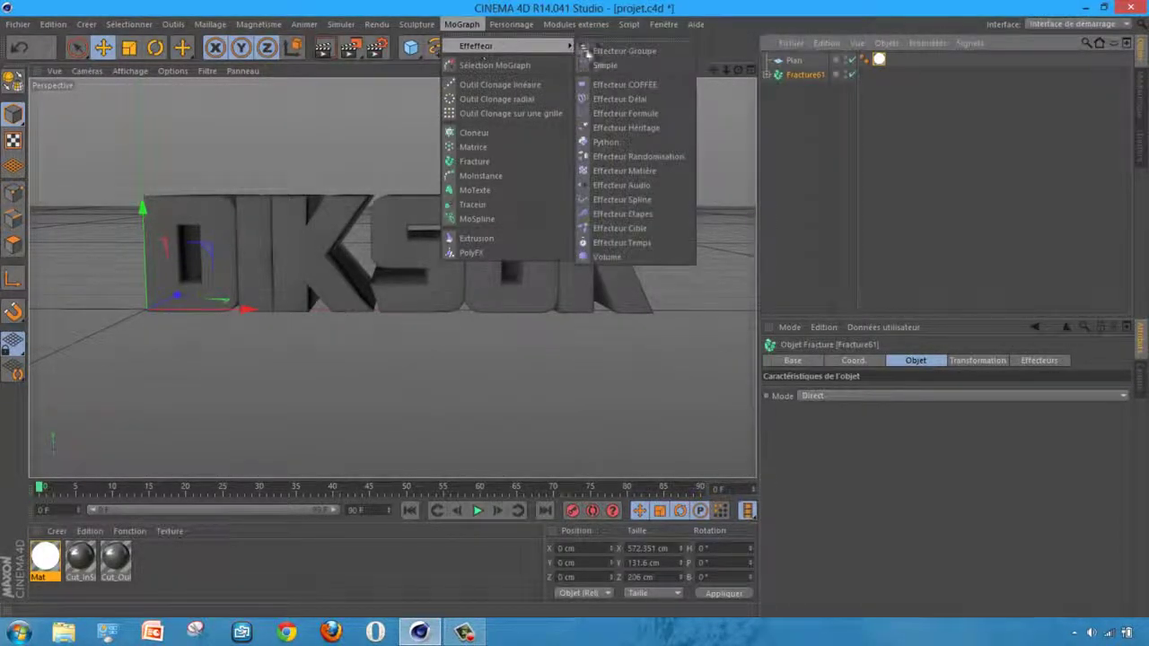
{"action": "left_click", "coordinate": [639, 157]}
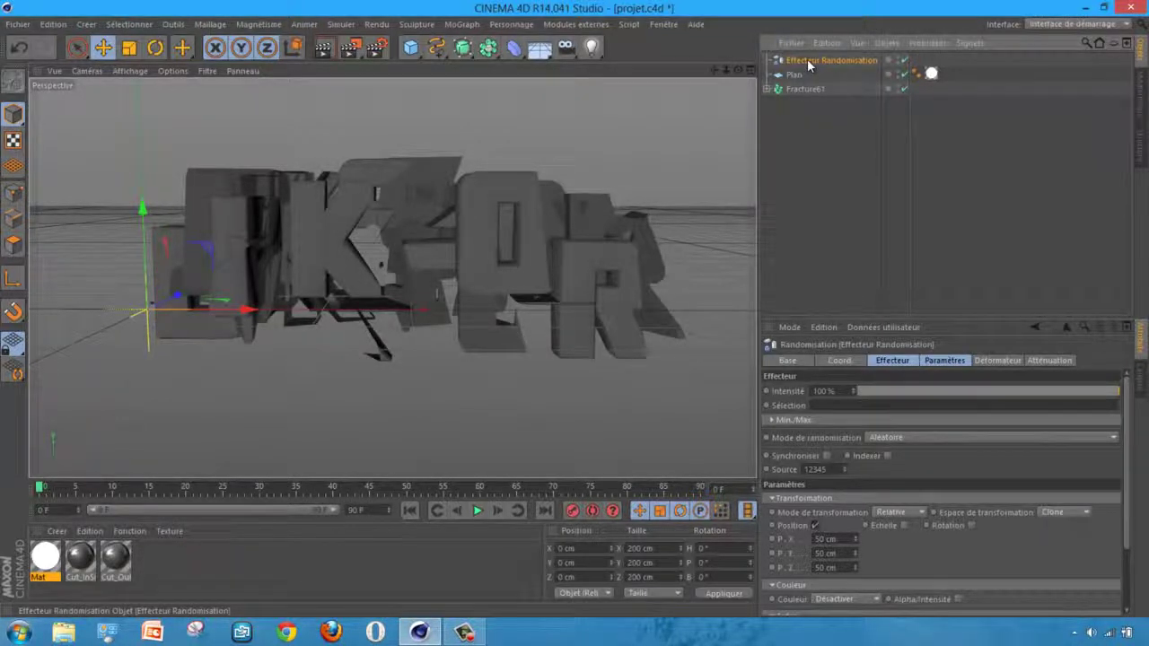
Step: Set the Random effector's position parameters to 0 cm on X, Y and Z
{"action": "left_click", "coordinate": [931, 359]}
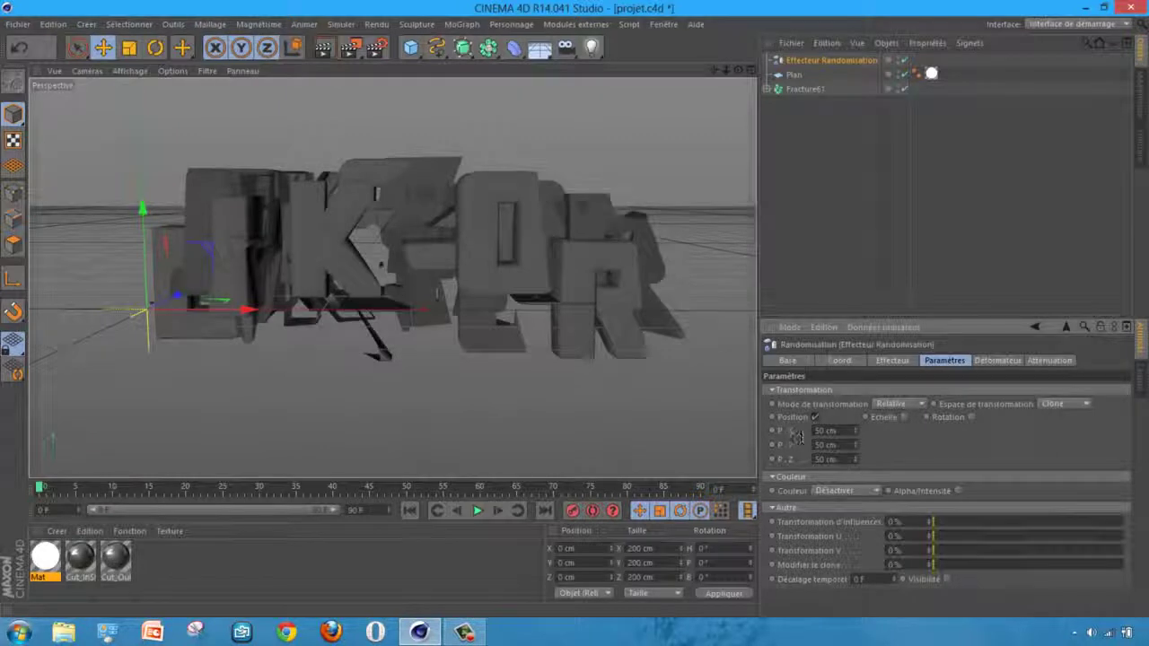
{"action": "left_click", "coordinate": [825, 431]}
{"action": "left_click_drag", "start_coordinate": [838, 431], "coordinate": [810, 426]}
{"action": "key", "text": "Tab"}
{"action": "type", "text": "0"}
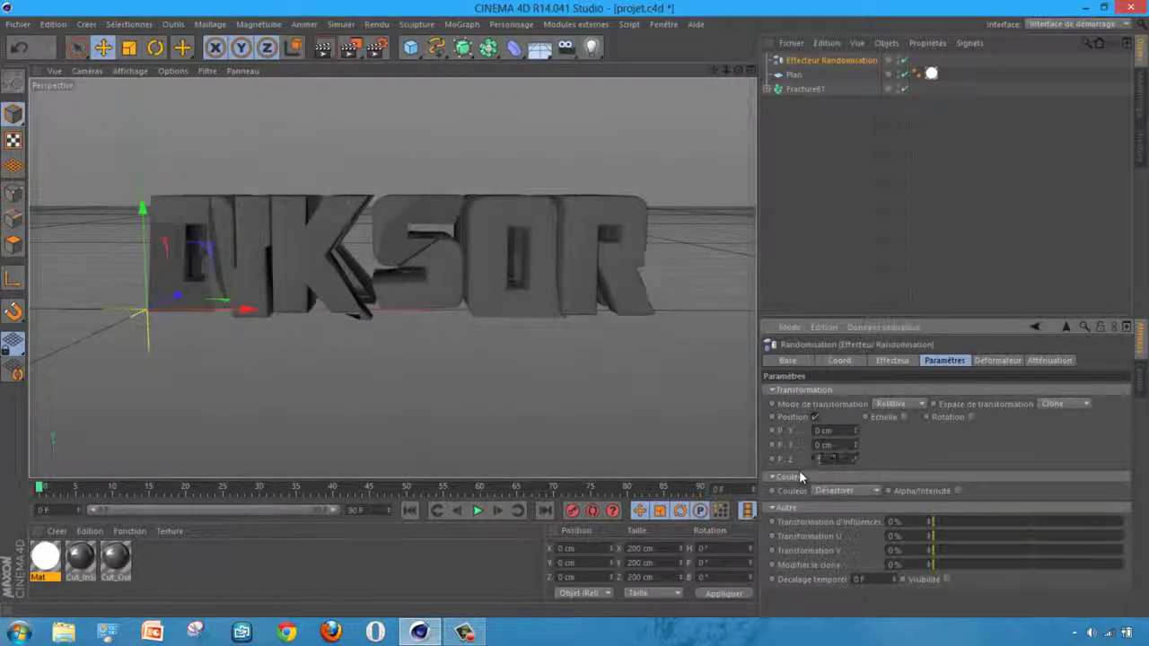
{"action": "type", "text": "0"}
{"action": "key", "text": "Return"}
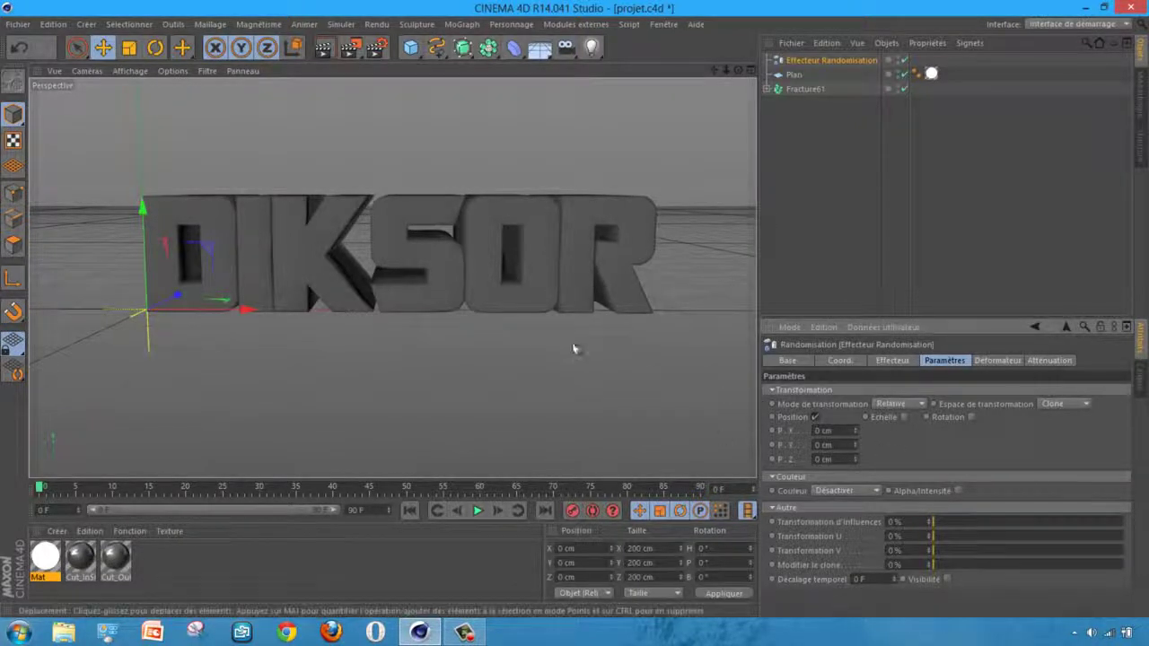
Step: Set the Random effector's position parameters to 300 cm on X, Y and Z to scatter the pieces
{"action": "double_click", "coordinate": [824, 432]}
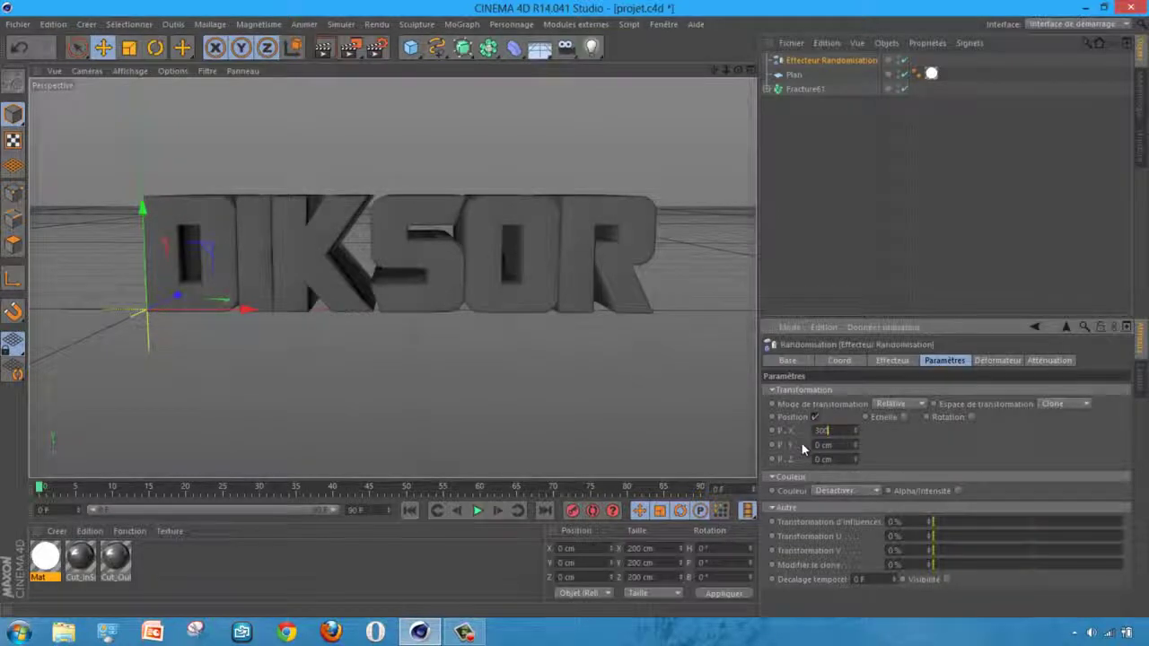
{"action": "key", "text": "Tab"}
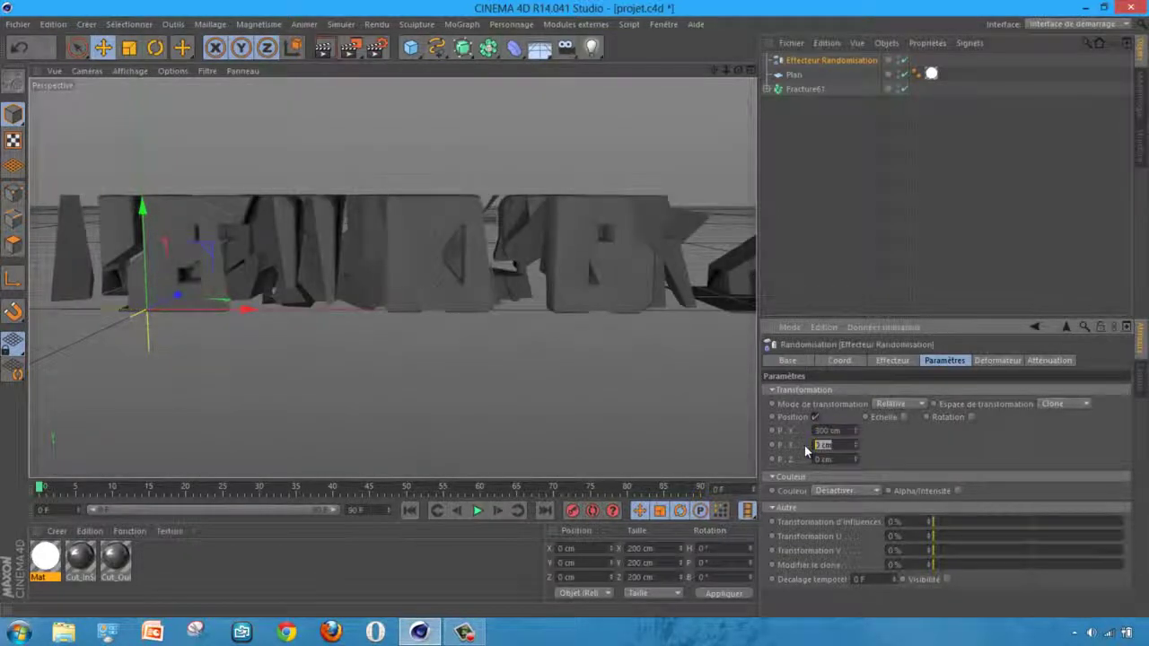
{"action": "type", "text": "300"}
{"action": "key", "text": "Tab"}
{"action": "type", "text": "300"}
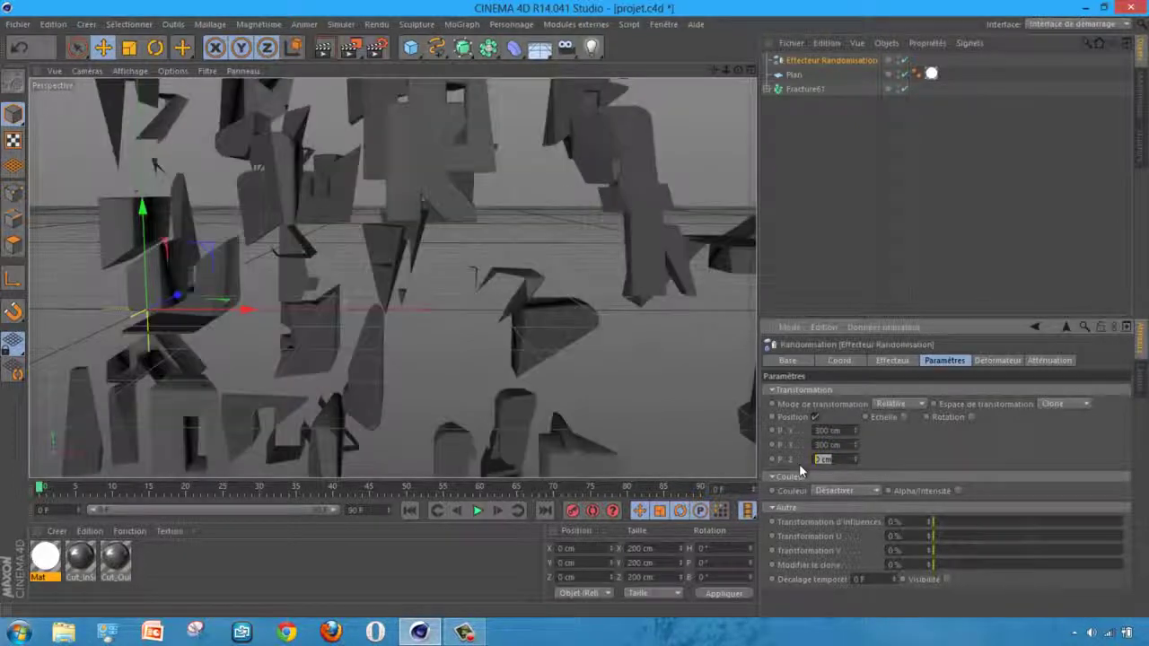
{"action": "key", "text": "Return"}
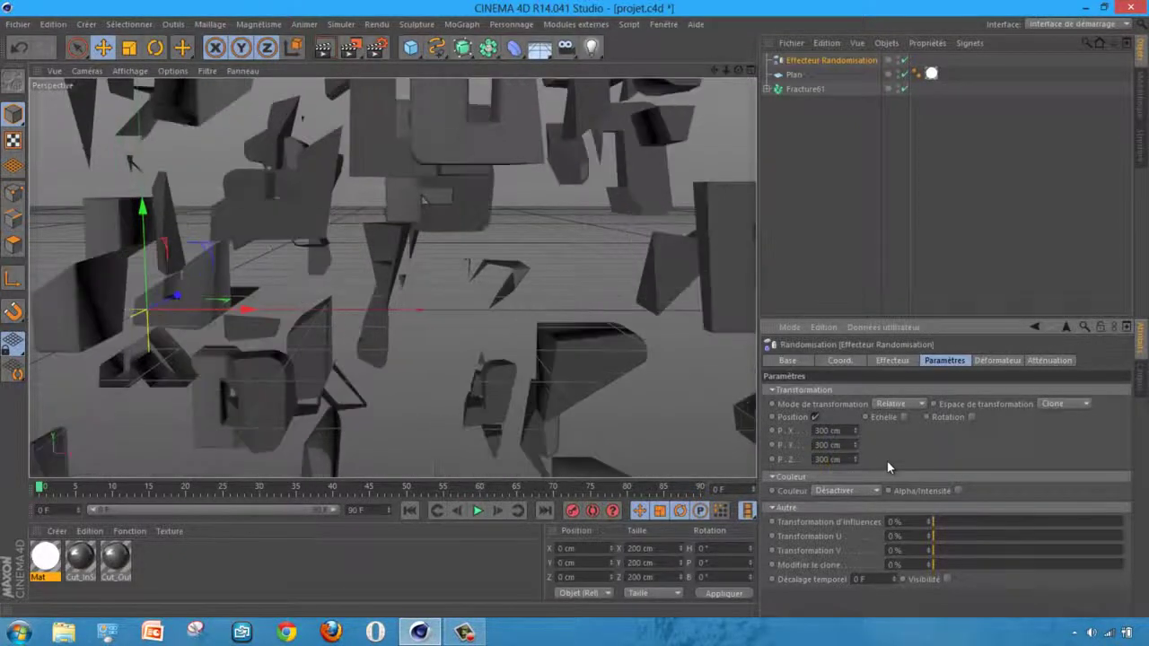
Step: Enable rotation on the Random effector and set its H, P and B rotation to 500° each
{"action": "left_click", "coordinate": [971, 417]}
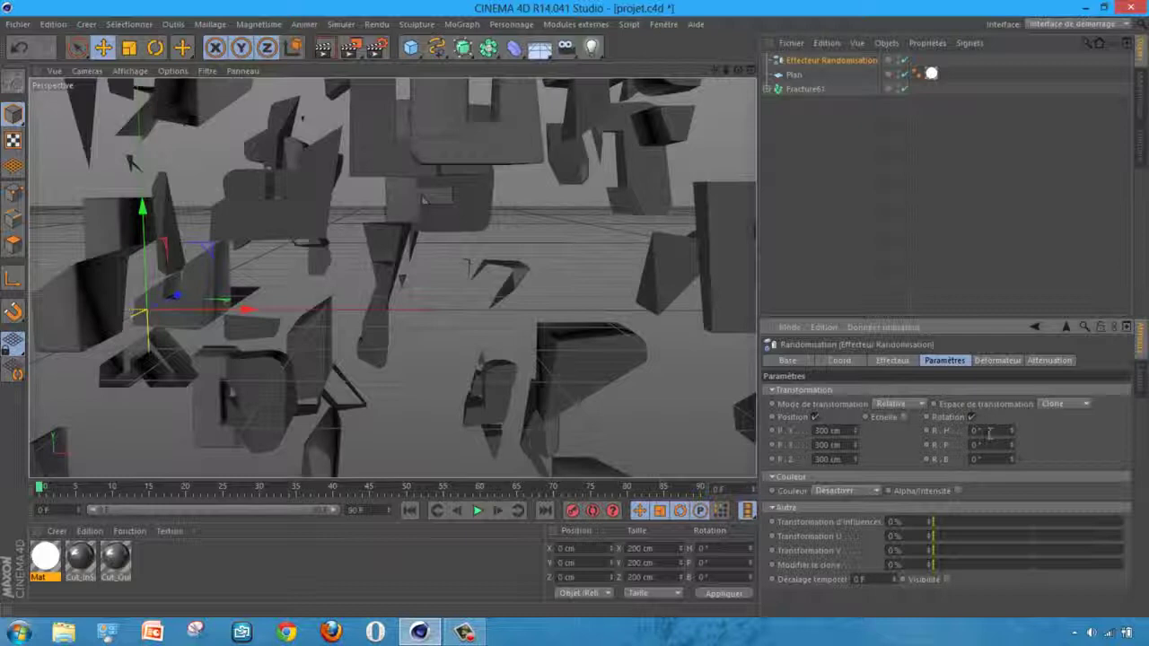
{"action": "double_click", "coordinate": [988, 432]}
{"action": "type", "text": "25"}
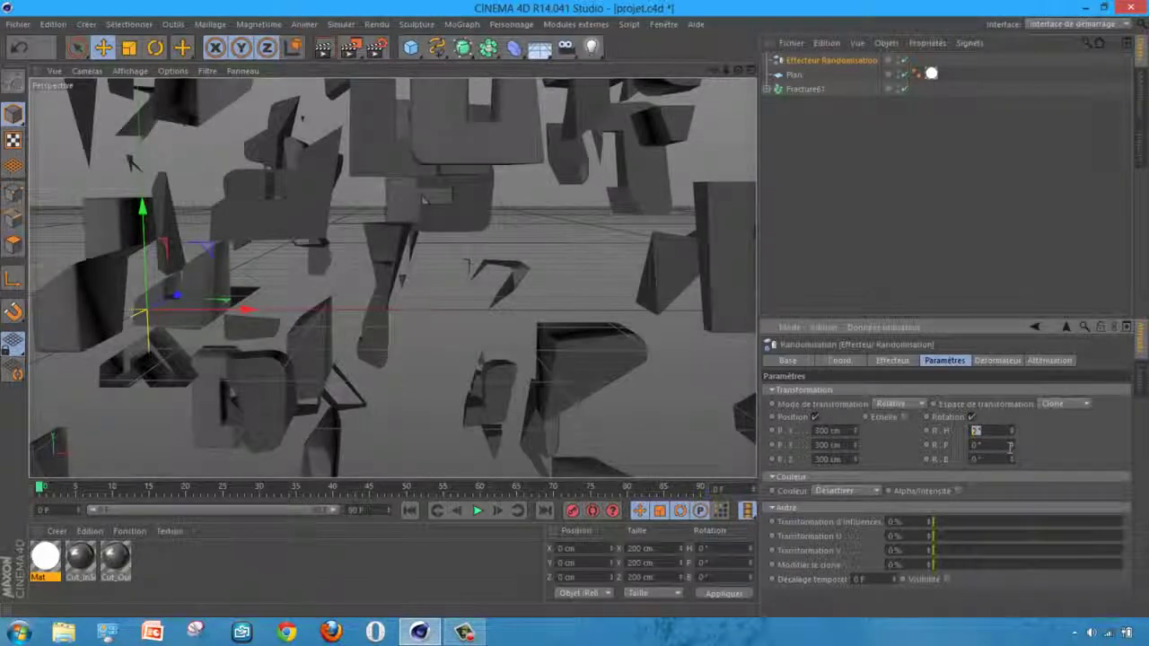
{"action": "type", "text": "00"}
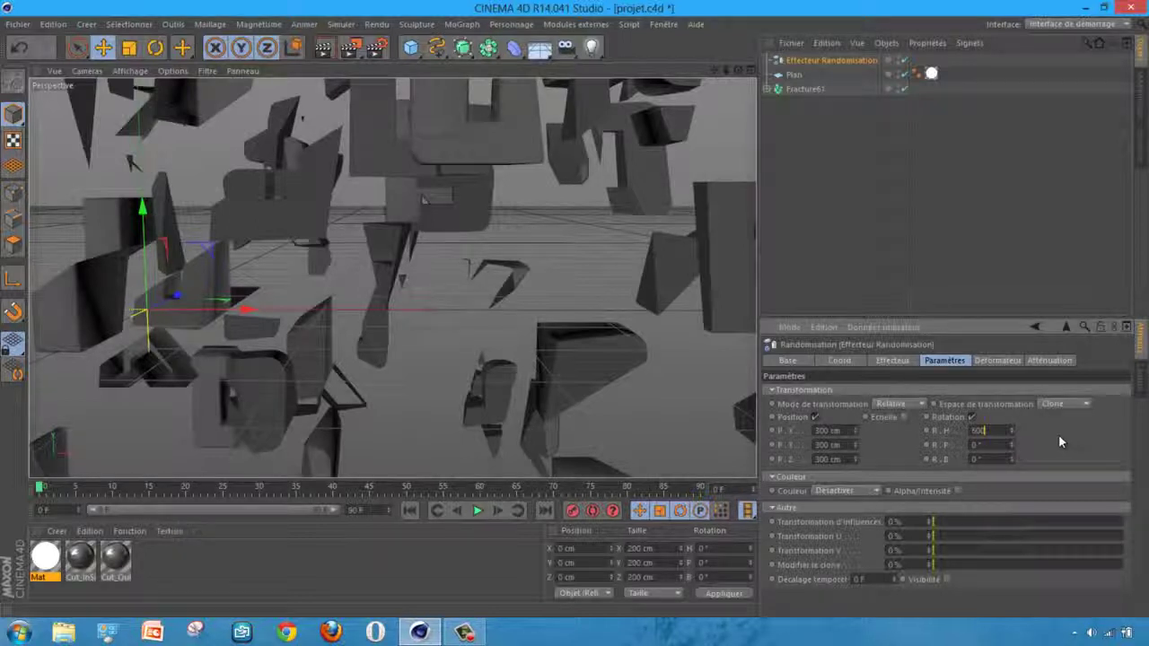
{"action": "key", "text": "Tab"}
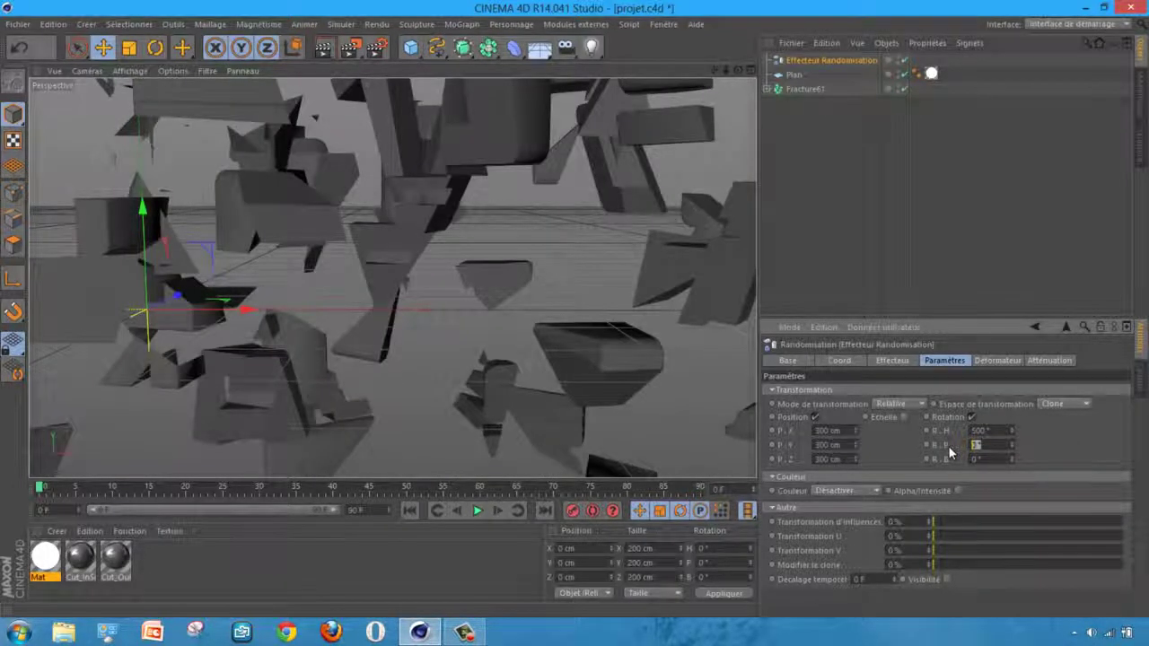
{"action": "type", "text": "500"}
{"action": "key", "text": "Tab"}
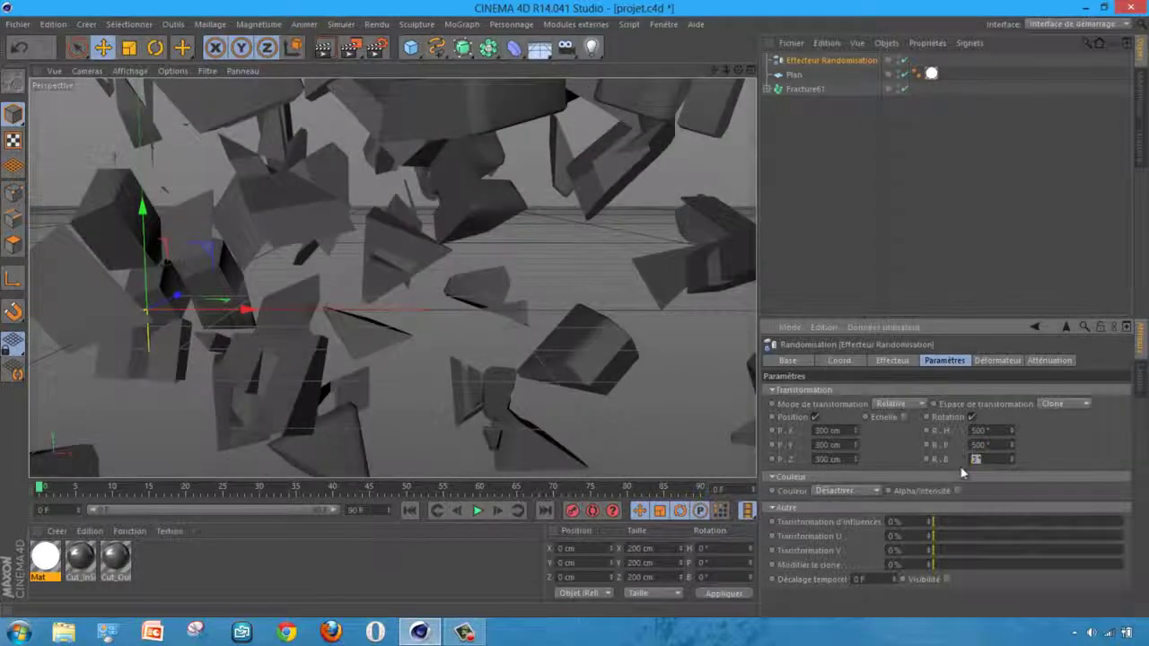
{"action": "type", "text": "500"}
{"action": "key", "text": "Return"}
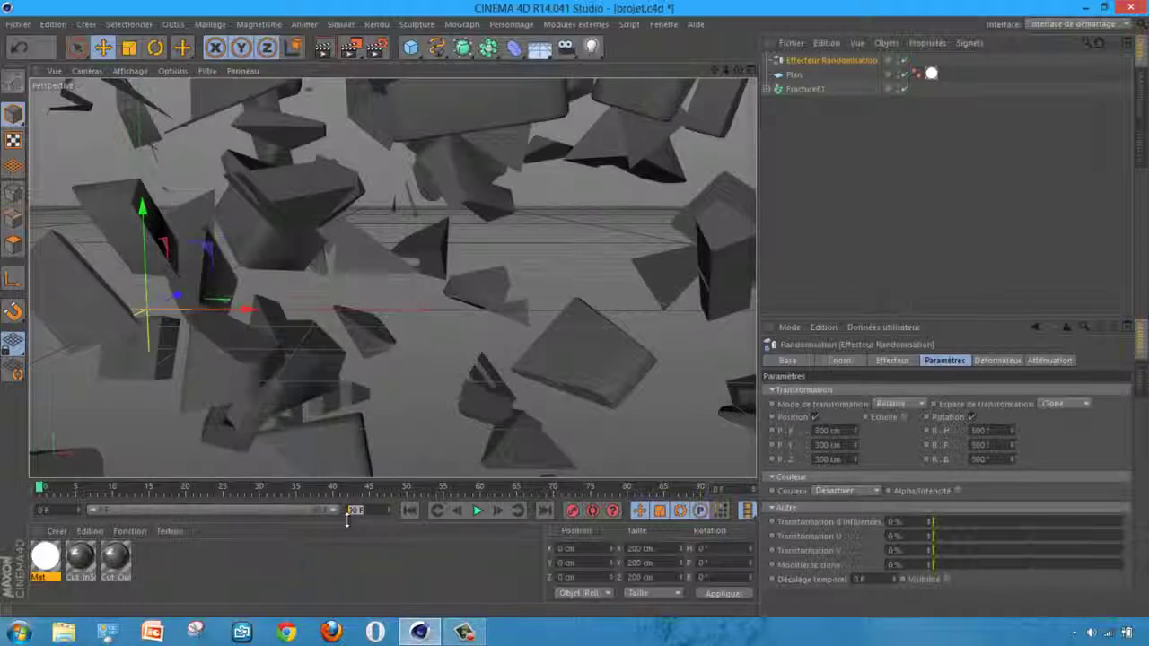
Step: Extend the animation length to 180 frames and turn on automatic keyframing
{"action": "left_click_drag", "start_coordinate": [347, 514], "coordinate": [305, 509]}
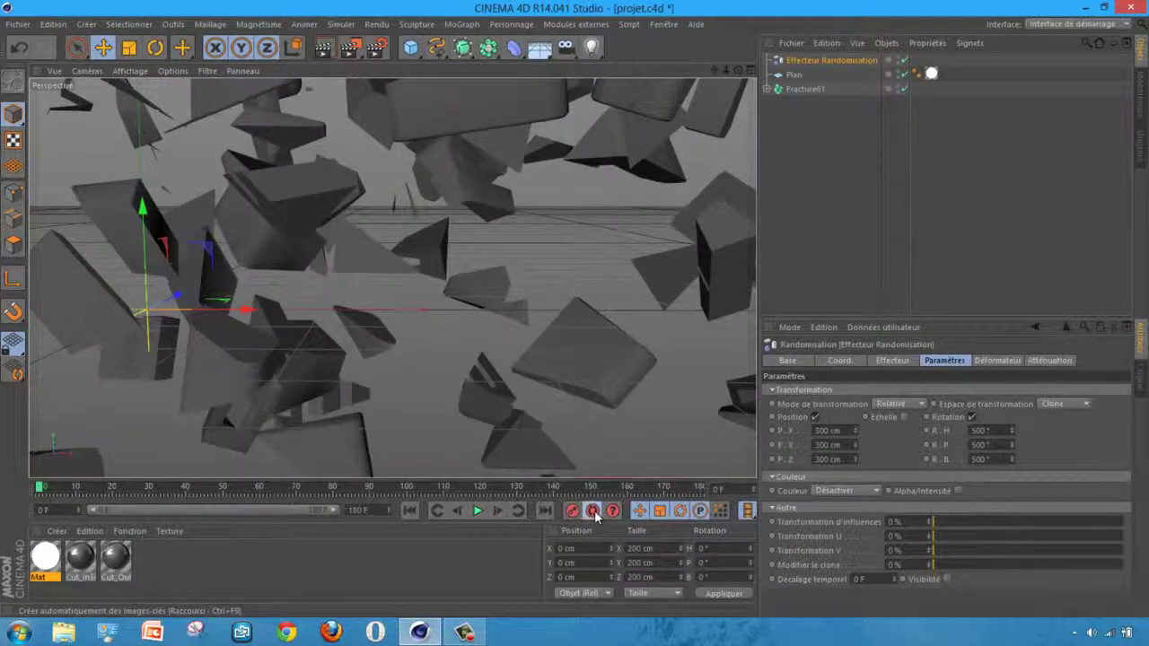
{"action": "left_click", "coordinate": [594, 510]}
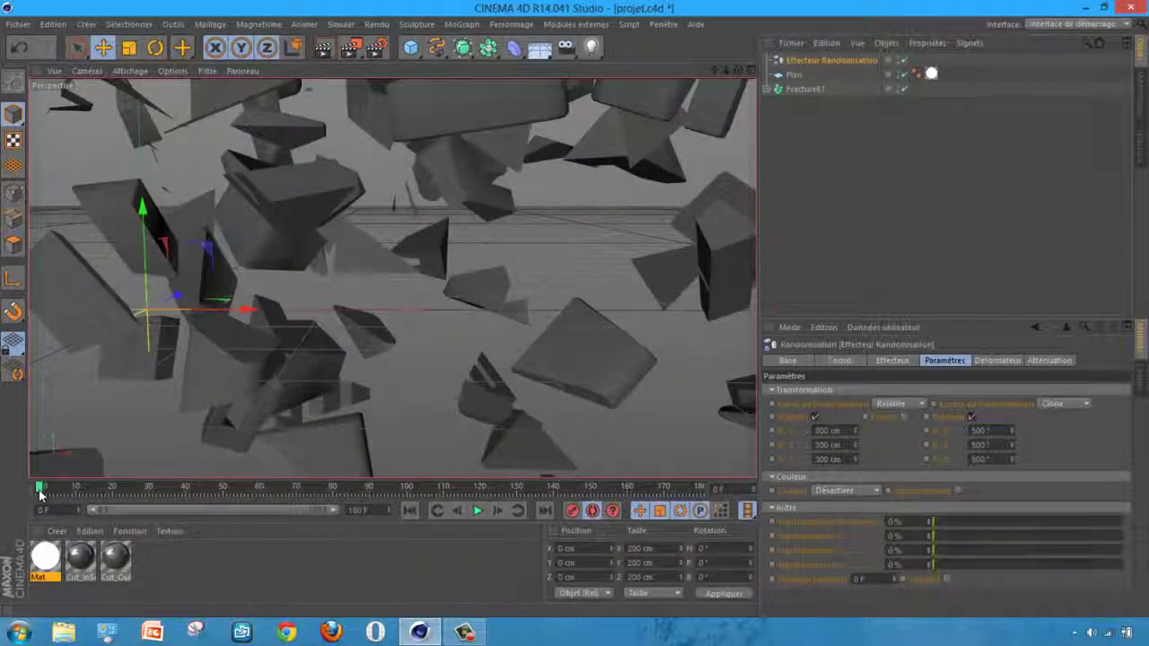
Step: At frame 110, set the Random effector's X, Y and Z position parameters to 50 cm
{"action": "mouse_move", "coordinate": [39, 494]}
{"action": "left_mouse_down"}
{"action": "mouse_move", "coordinate": [377, 489]}
{"action": "mouse_move", "coordinate": [444, 509]}
{"action": "left_mouse_up"}
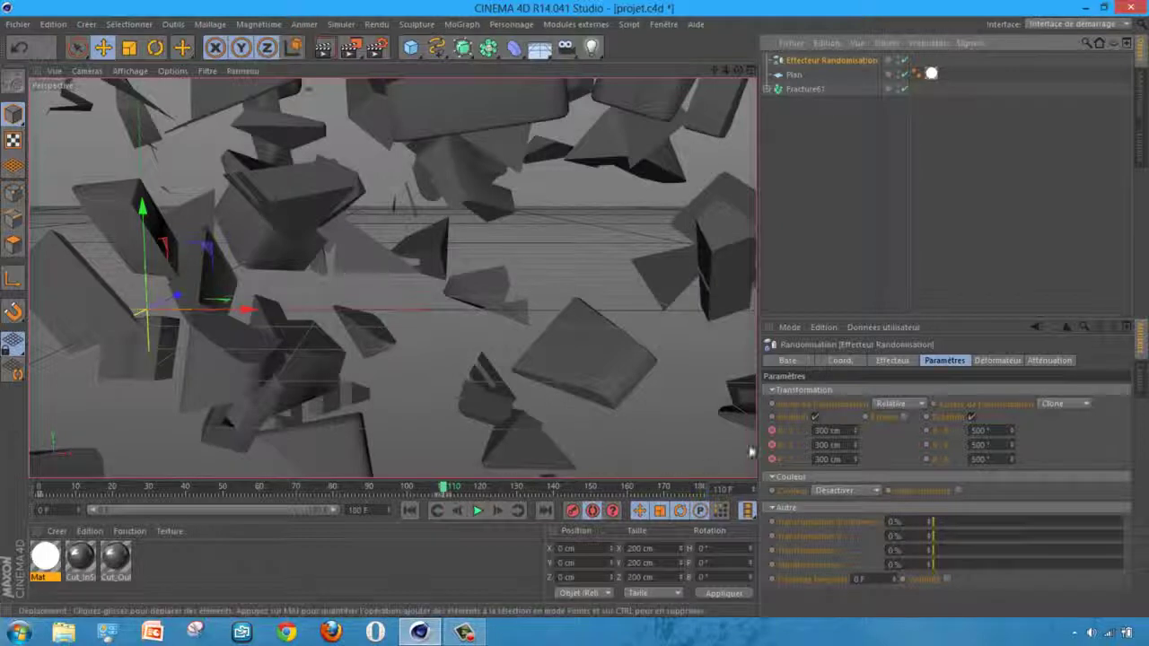
{"action": "double_click", "coordinate": [828, 431]}
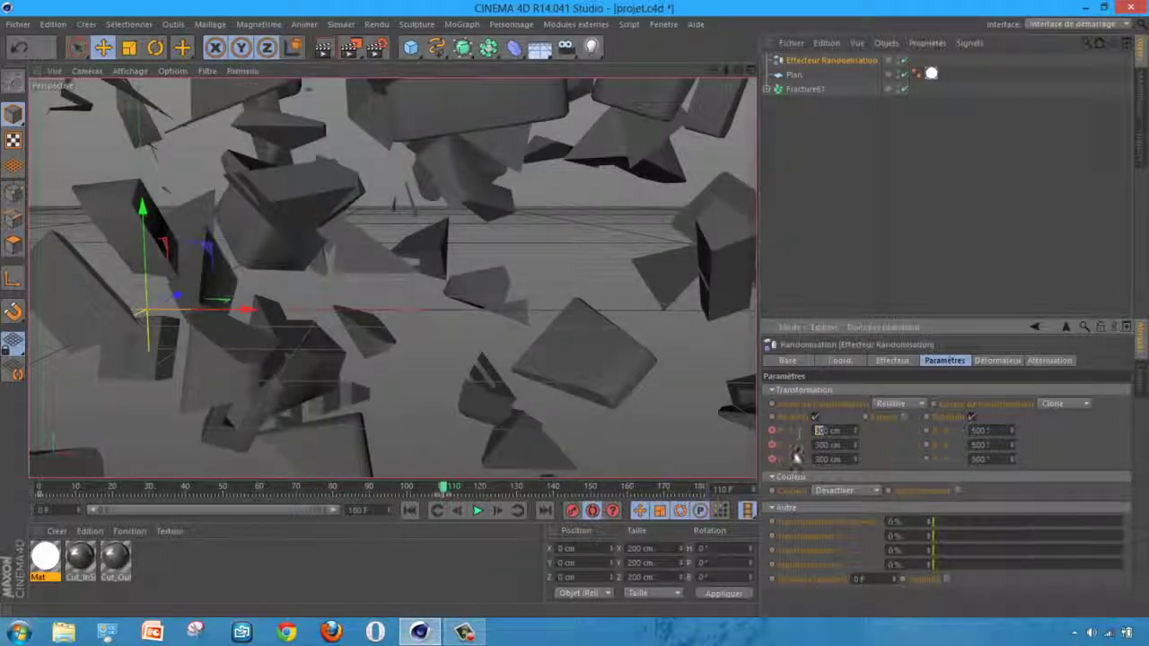
{"action": "type", "text": "0"}
{"action": "double_click", "coordinate": [822, 446]}
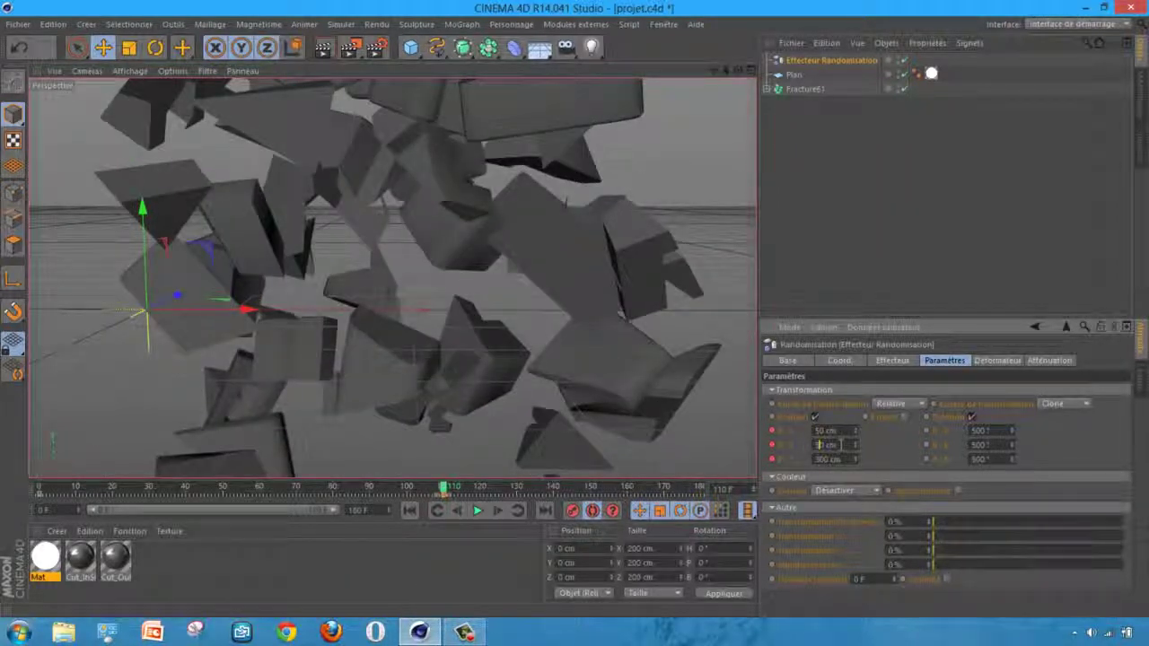
{"action": "type", "text": "50"}
{"action": "double_click", "coordinate": [822, 459]}
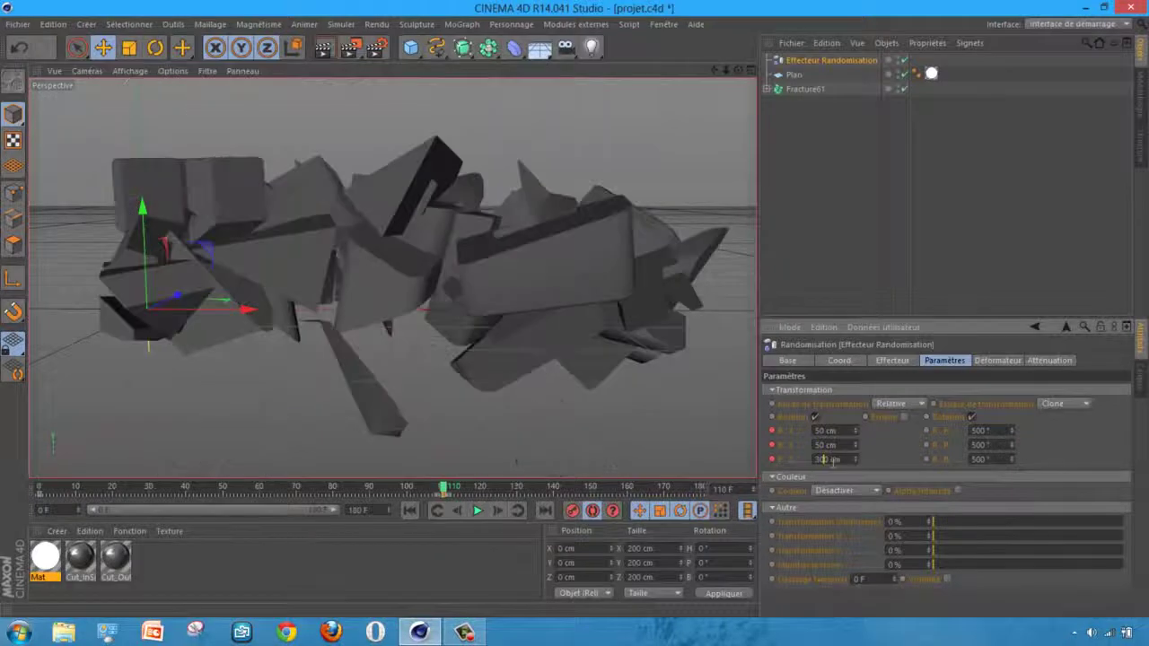
{"action": "type", "text": "0"}
Step: Keyframe the Random effector's H, P and B rotation at 499° on frame 110
{"action": "left_click", "coordinate": [1013, 432]}
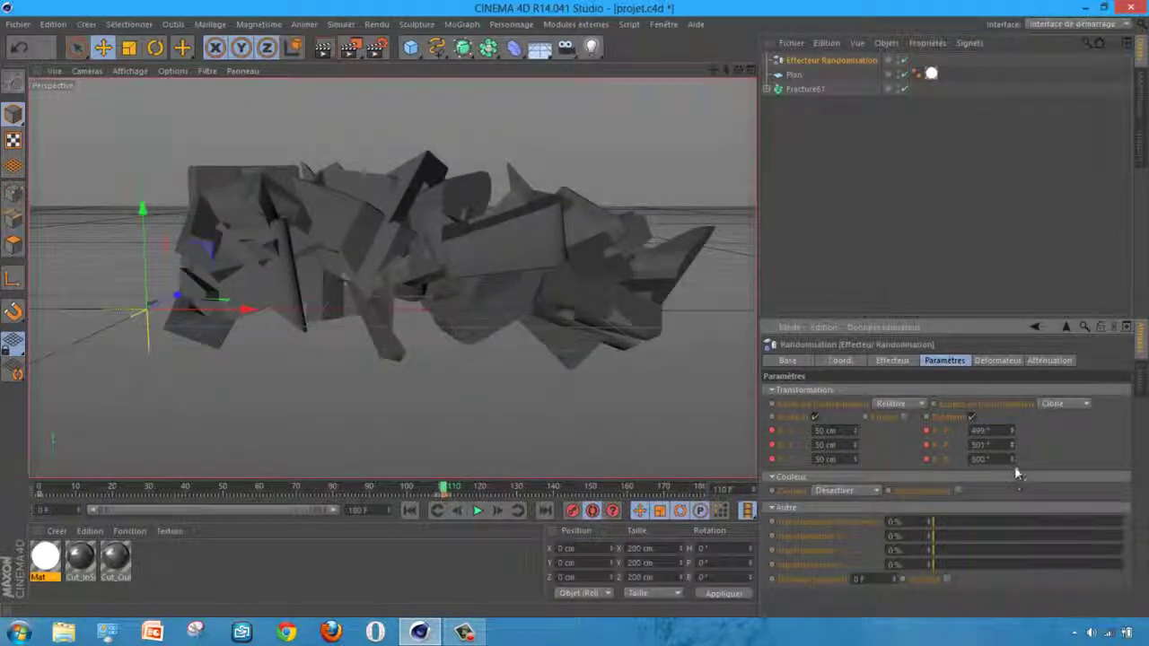
{"action": "left_click", "coordinate": [1012, 449]}
{"action": "left_click", "coordinate": [1012, 449]}
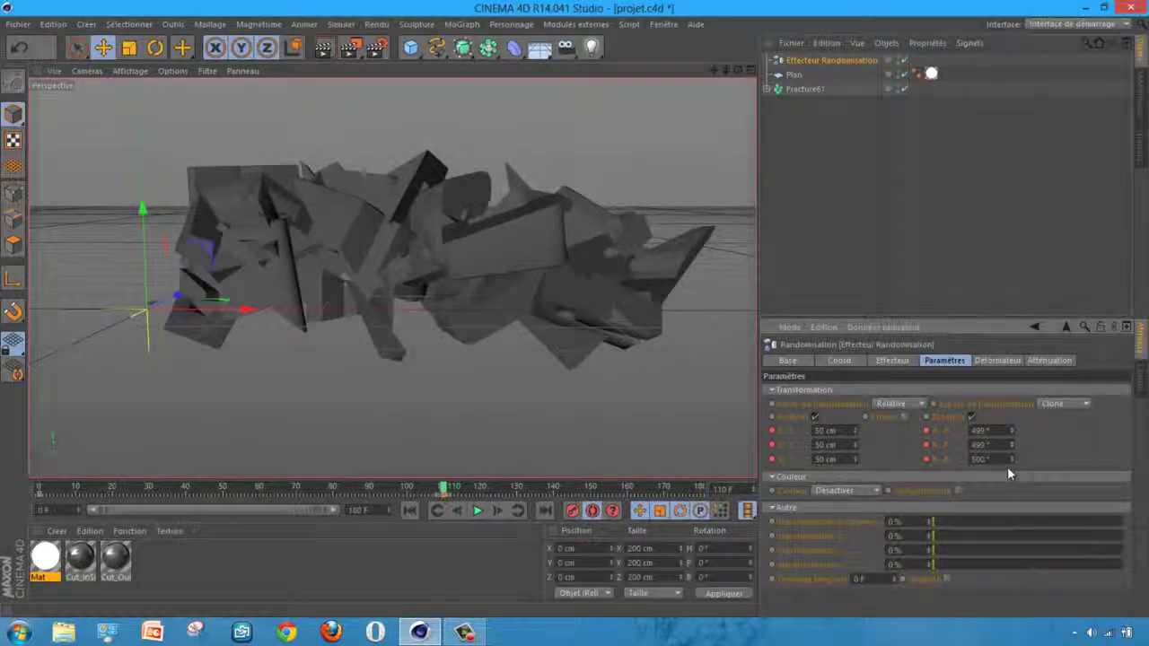
{"action": "left_click", "coordinate": [1012, 462]}
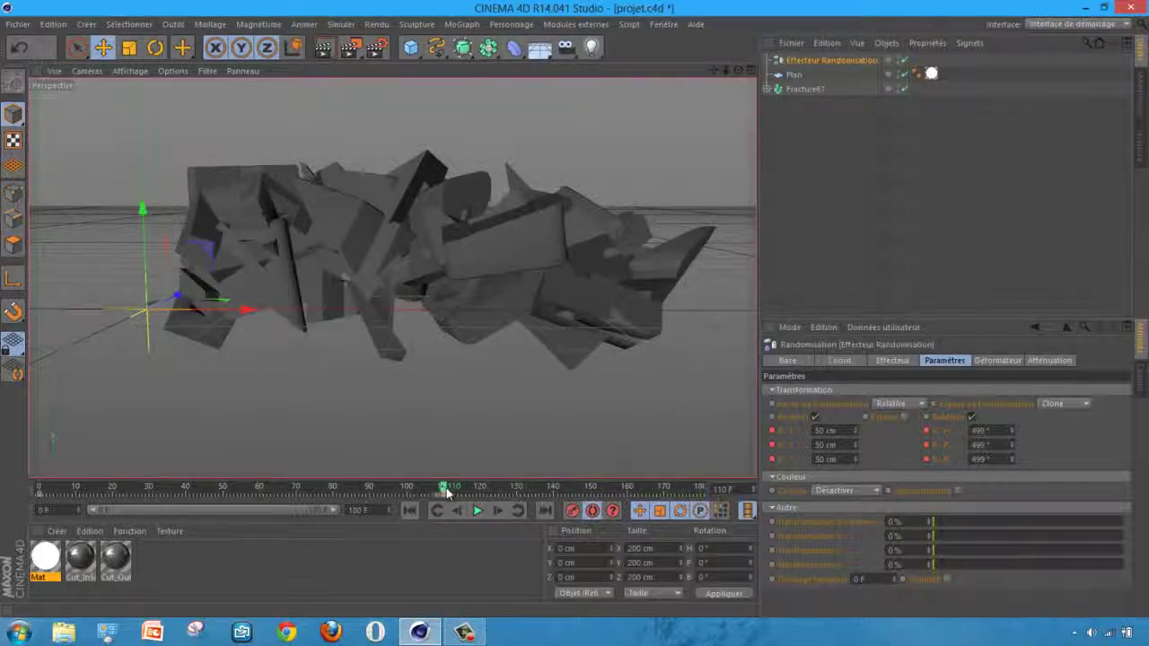
Step: At frame 140, set the Random effector's X, Y and Z position parameters to 0 cm
{"action": "left_click_drag", "start_coordinate": [443, 491], "coordinate": [555, 499]}
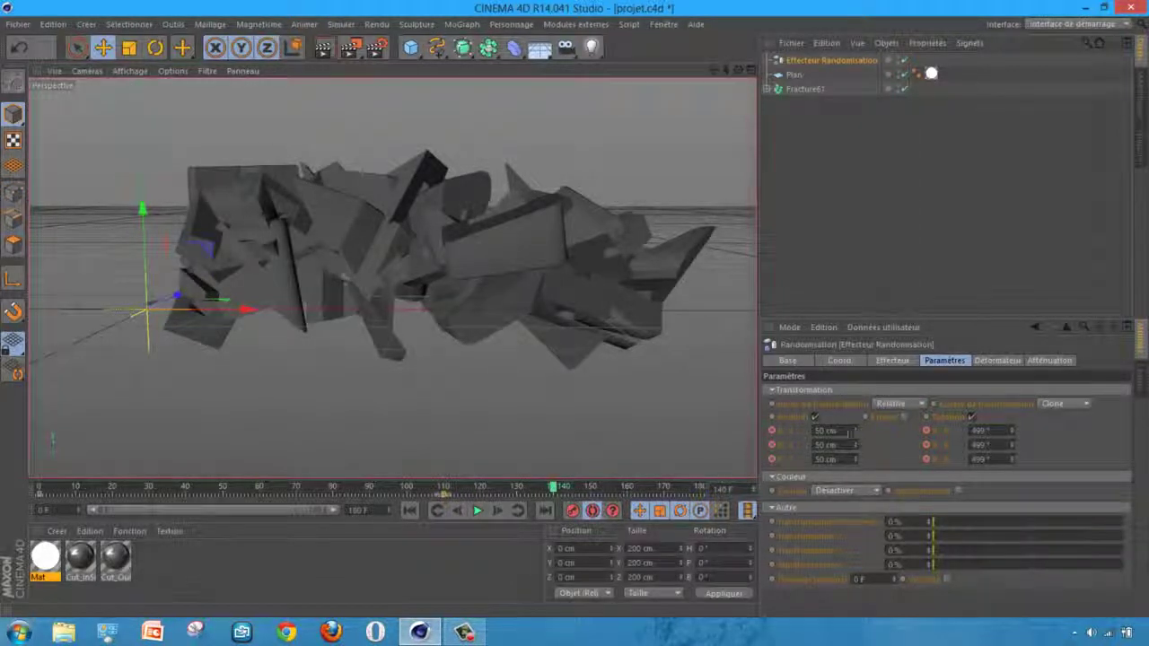
{"action": "double_click", "coordinate": [826, 431]}
{"action": "type", "text": "2"}
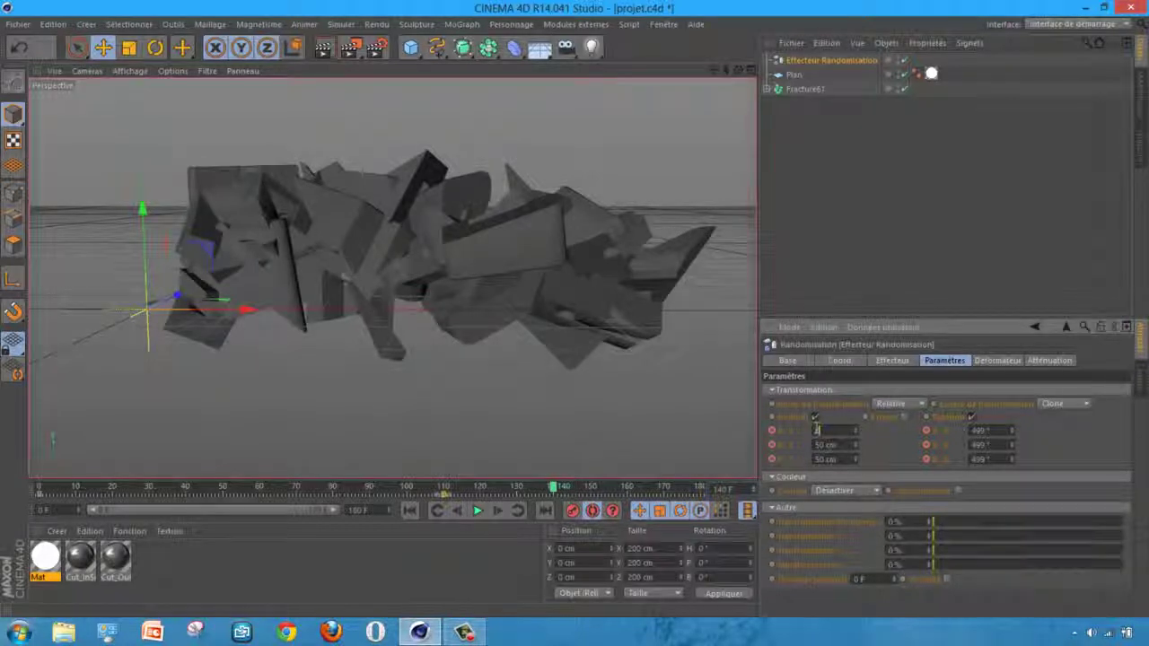
{"action": "double_click", "coordinate": [830, 444]}
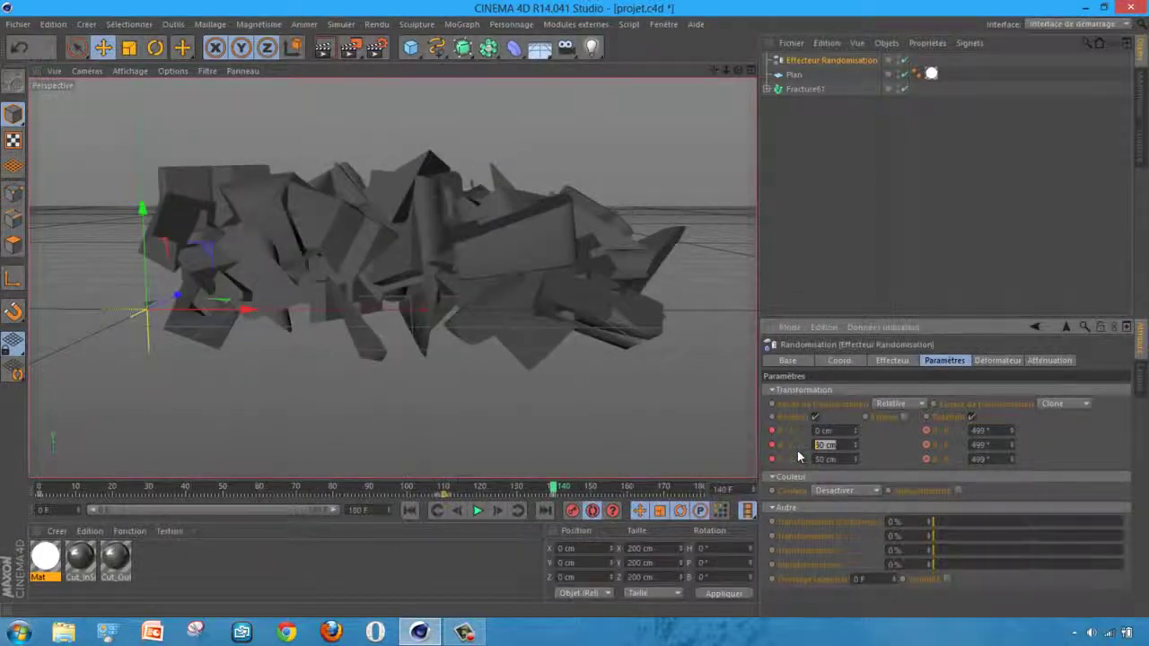
{"action": "type", "text": "0"}
{"action": "key", "text": "Tab"}
{"action": "type", "text": "0"}
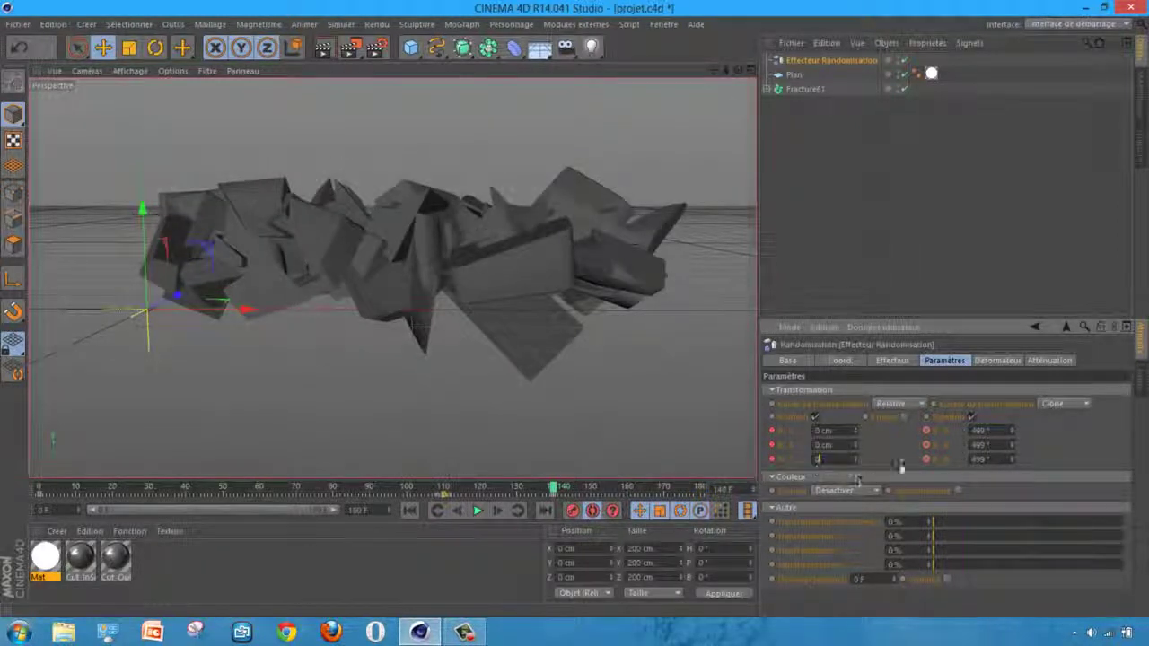
Step: Set the Random effector's H, P and B rotation to 0° at frame 140 to reassemble the title
{"action": "left_click", "coordinate": [1009, 429]}
{"action": "double_click", "coordinate": [979, 430]}
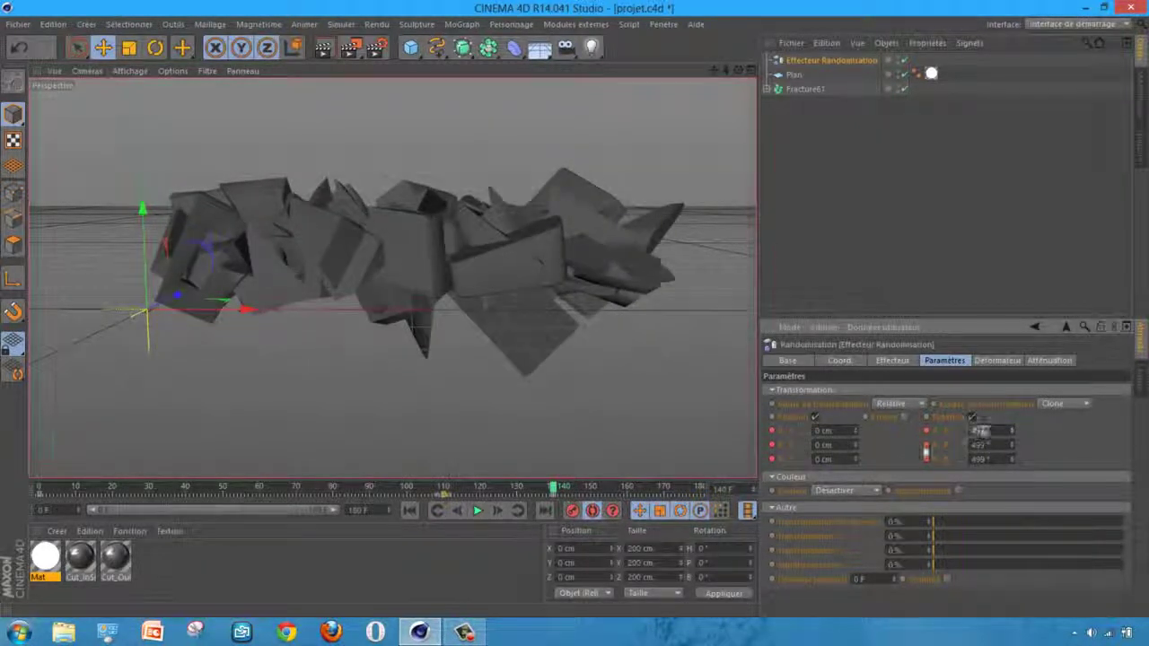
{"action": "type", "text": "0"}
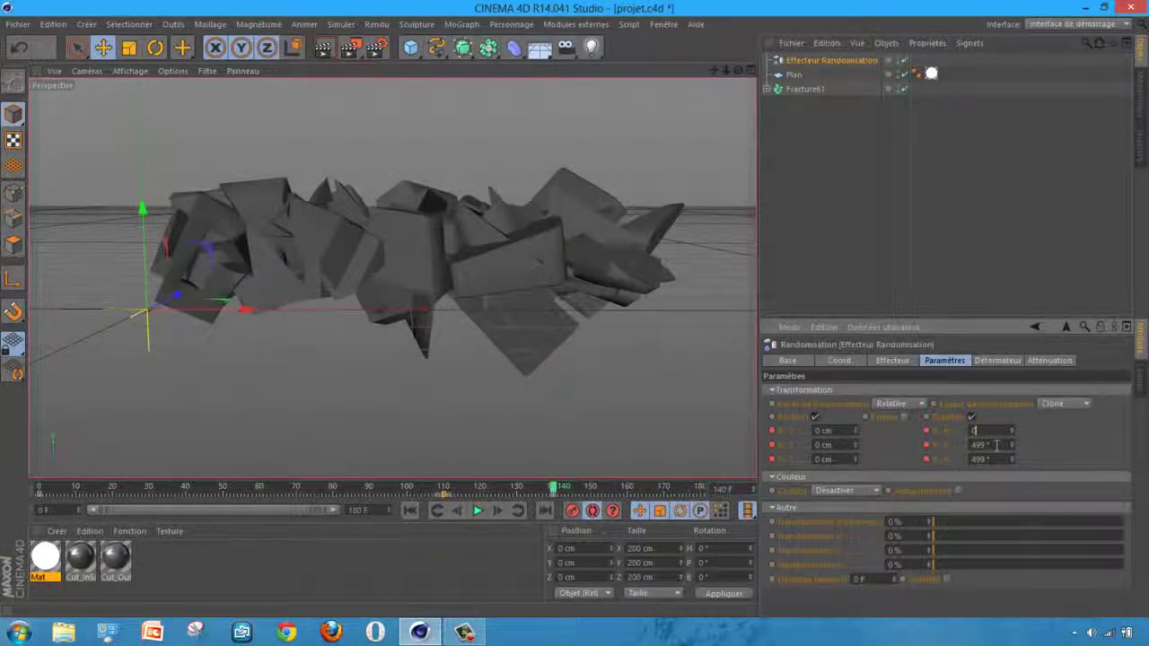
{"action": "key", "text": "Tab"}
{"action": "type", "text": "0"}
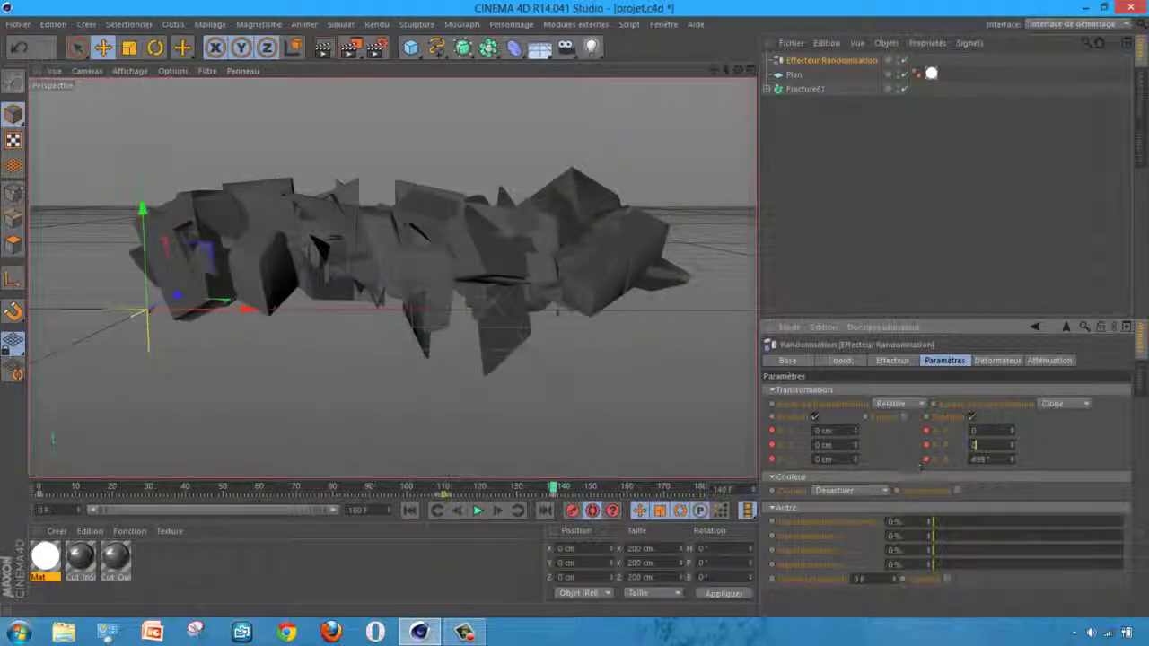
{"action": "key", "text": "Tab"}
{"action": "type", "text": "0"}
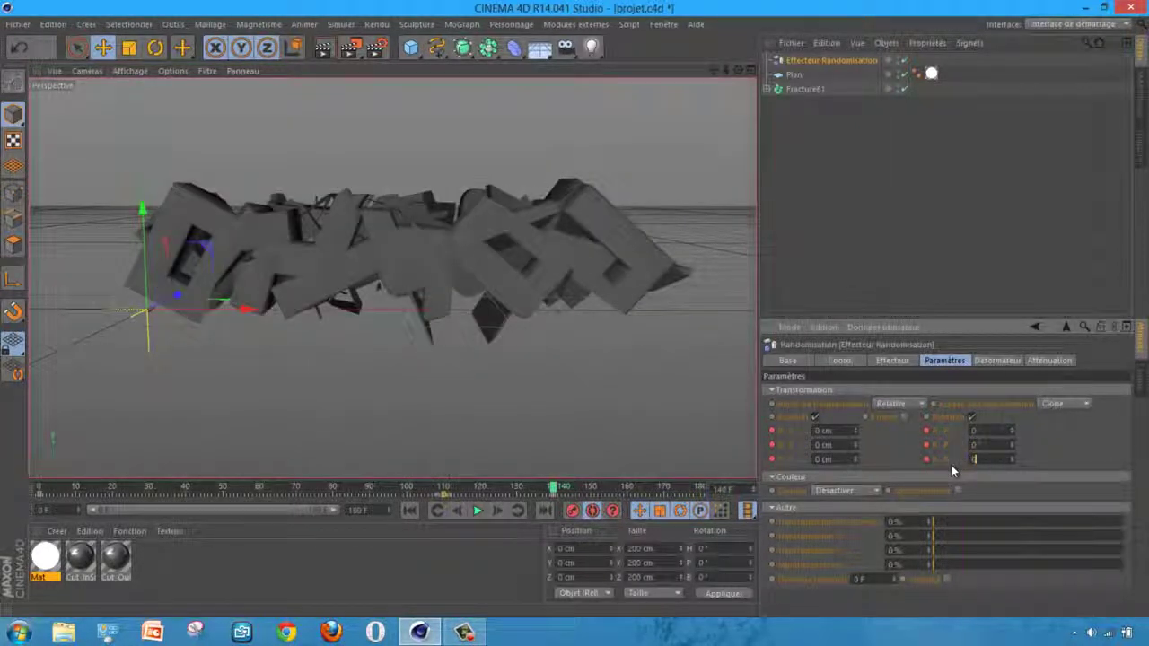
{"action": "key", "text": "Return"}
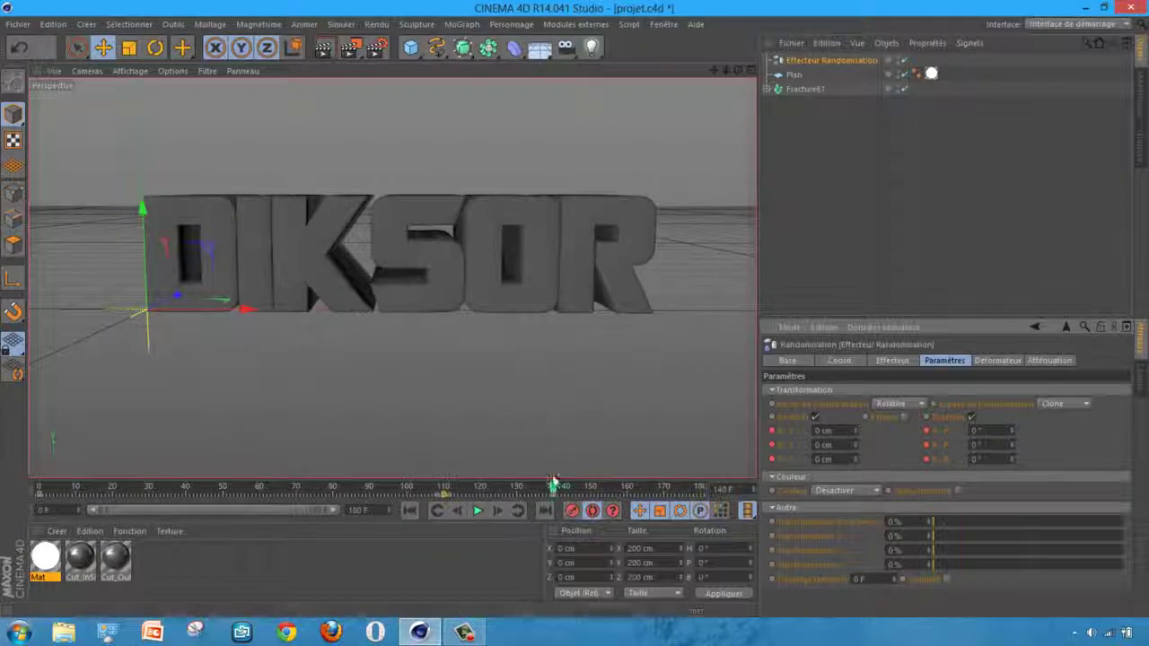
Step: Scrub back through the timeline to frame 0 and play the animation to preview the pieces assembling
{"action": "left_click_drag", "start_coordinate": [553, 485], "coordinate": [536, 512]}
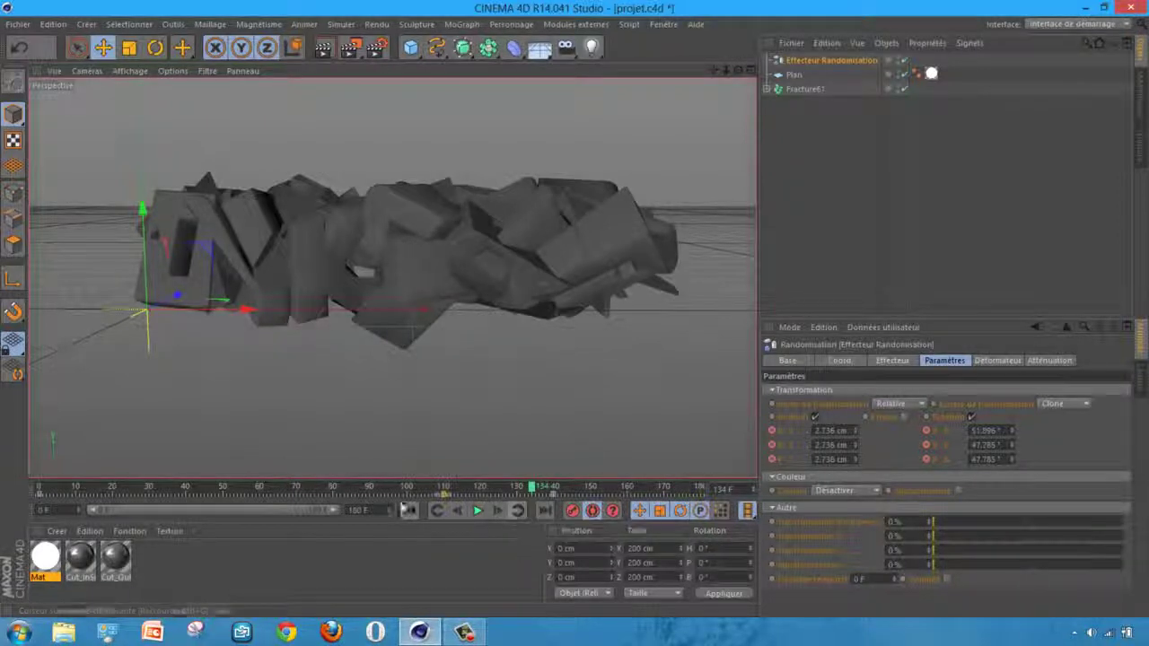
{"action": "left_click_drag", "start_coordinate": [534, 486], "coordinate": [234, 487]}
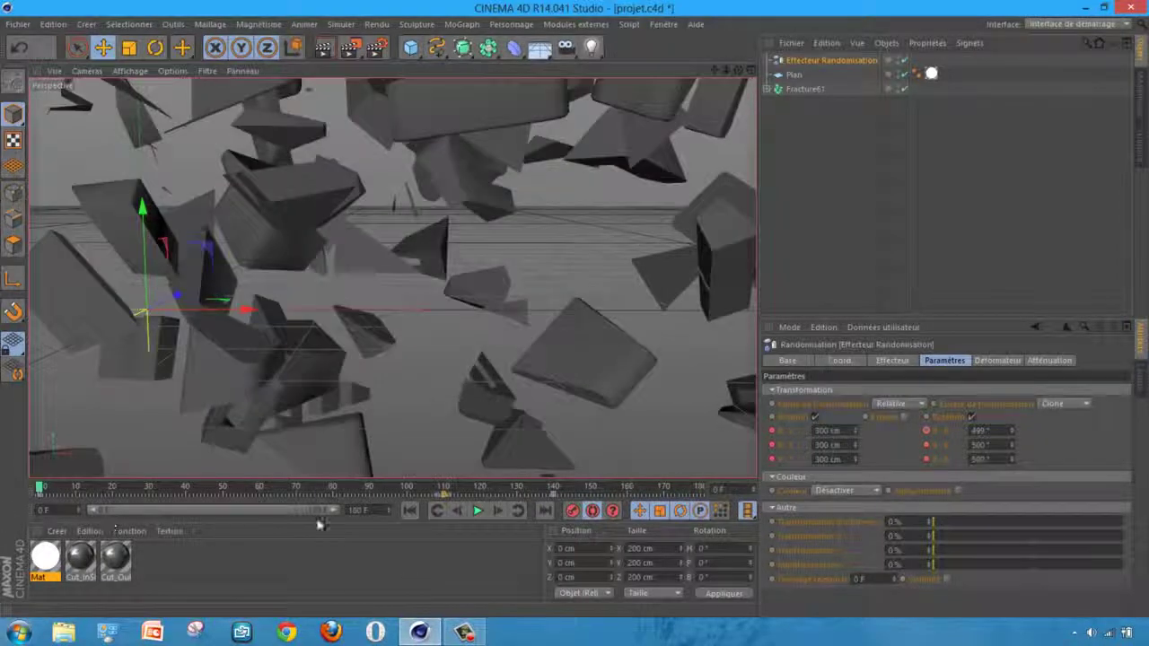
{"action": "left_click", "coordinate": [477, 509]}
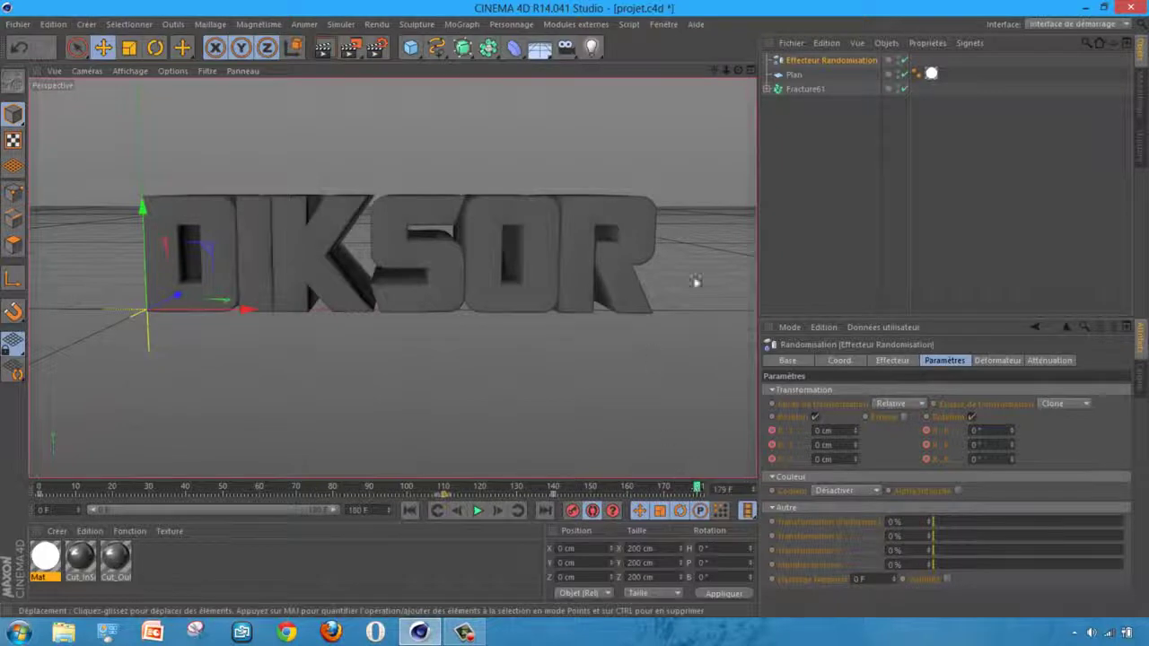
Step: Deselect the Random effector and add a Background object to the scene
{"action": "left_click", "coordinate": [841, 203]}
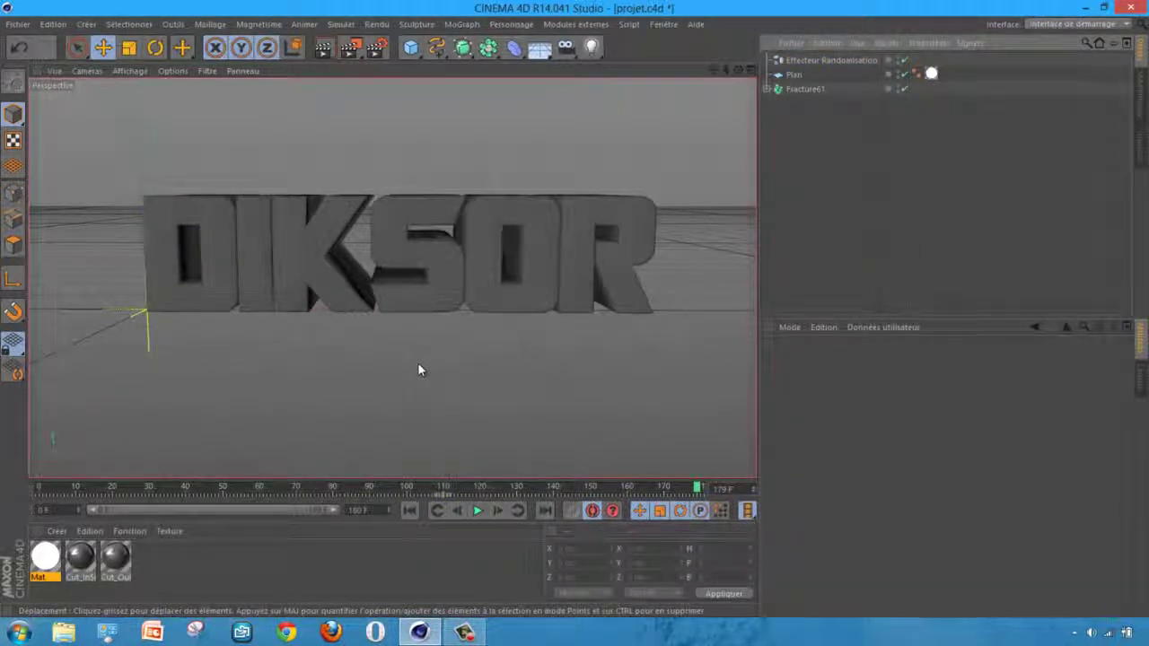
{"action": "left_click", "coordinate": [540, 48]}
{"action": "left_click", "coordinate": [638, 165]}
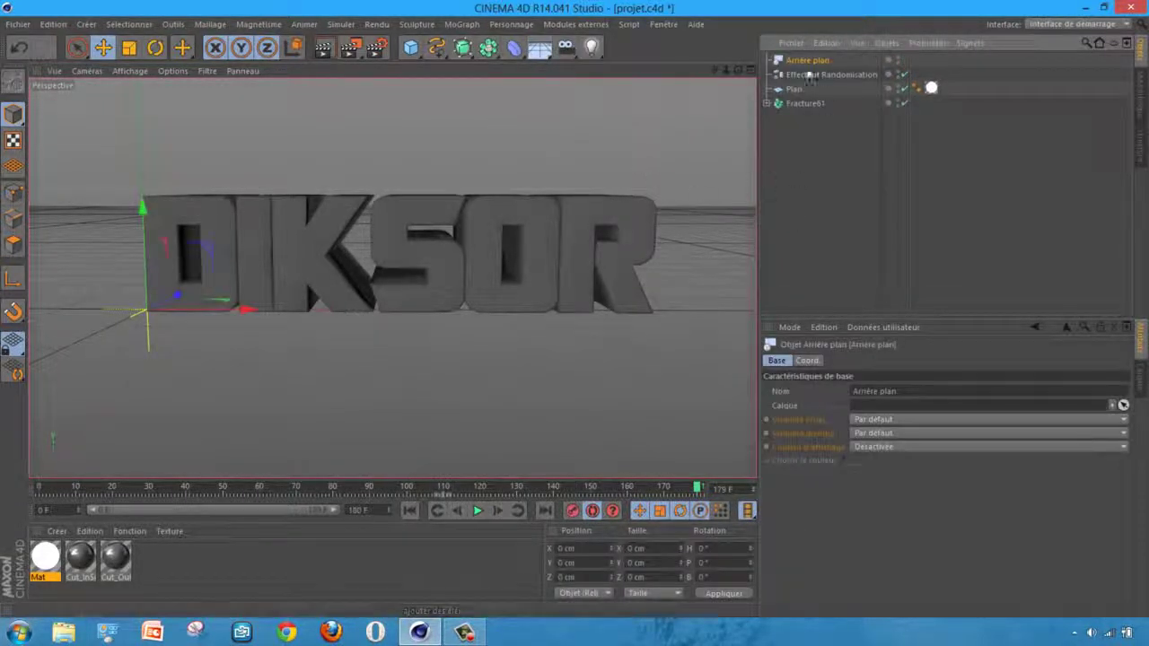
Step: Create a new material and open its Color channel for editing
{"action": "double_click", "coordinate": [165, 573]}
{"action": "double_click", "coordinate": [44, 559]}
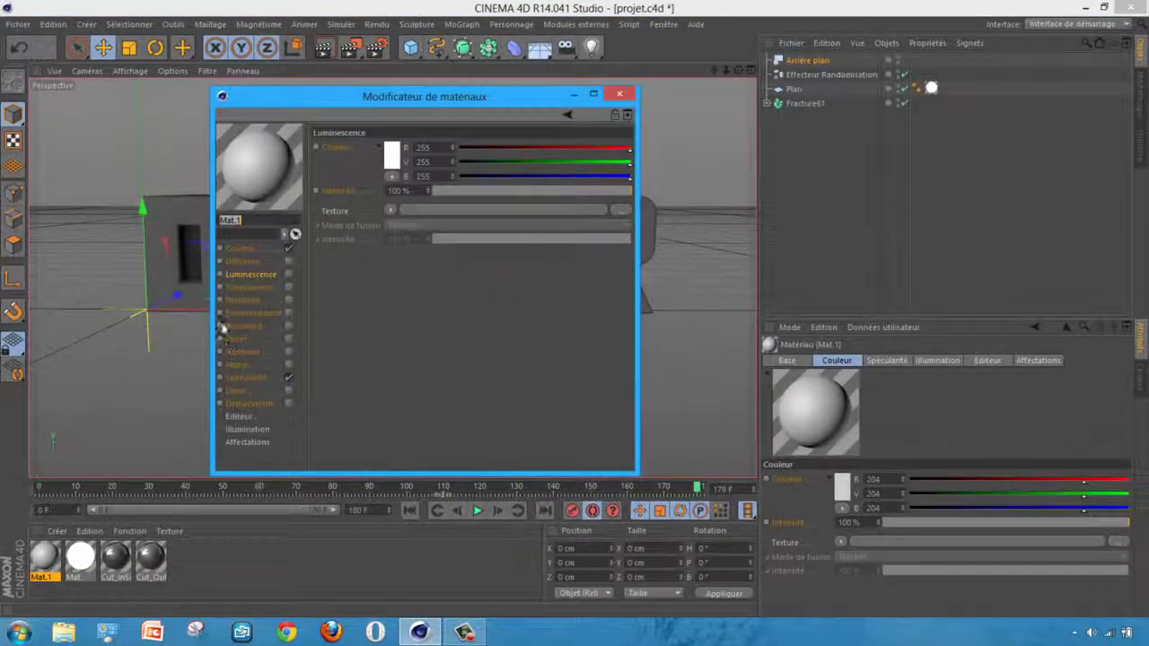
{"action": "left_click", "coordinate": [232, 251]}
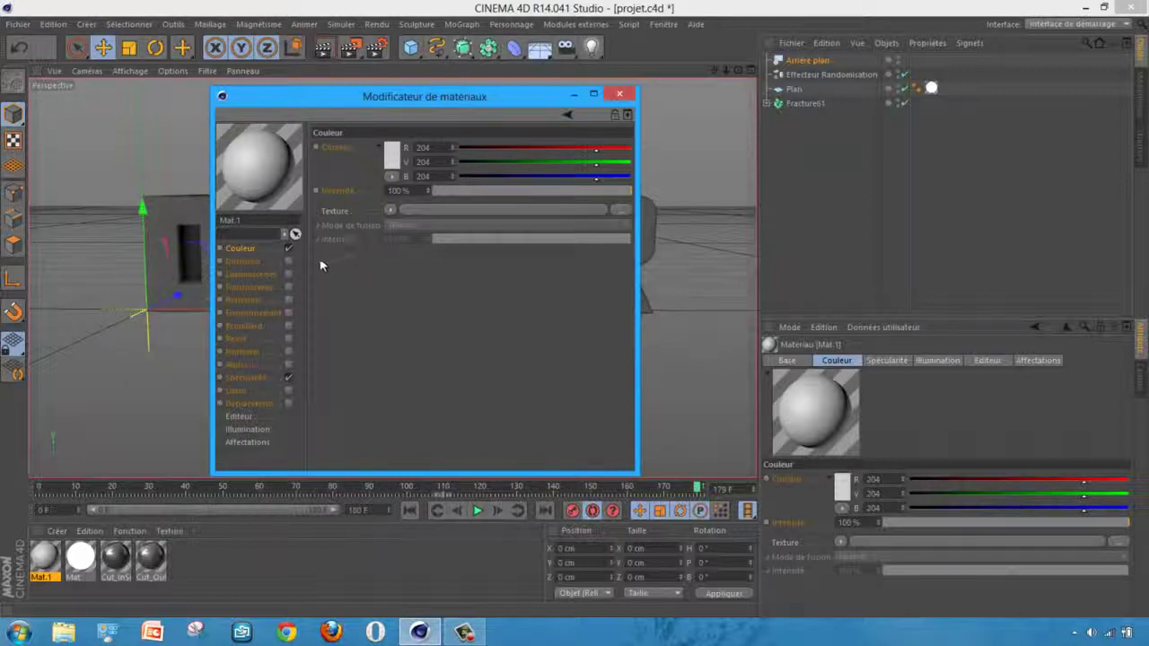
Step: Load the espace JPEG from the Desktop as the material's Color texture, without copying the image to the project location
{"action": "left_click", "coordinate": [390, 211]}
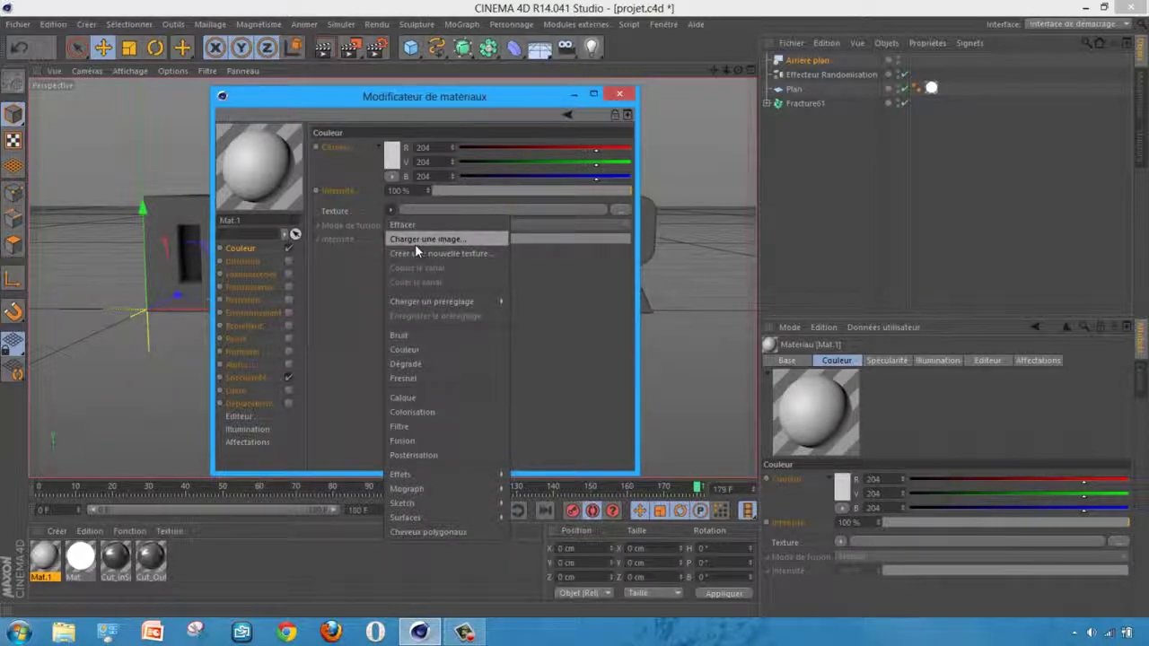
{"action": "left_click", "coordinate": [415, 240]}
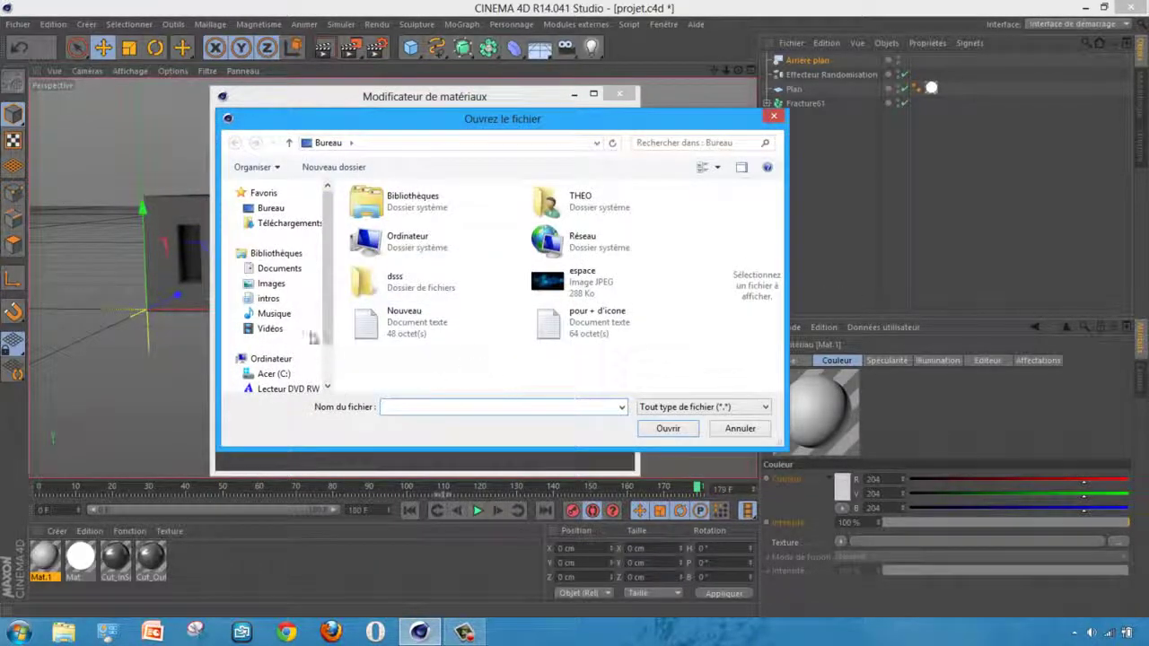
{"action": "left_click", "coordinate": [269, 208]}
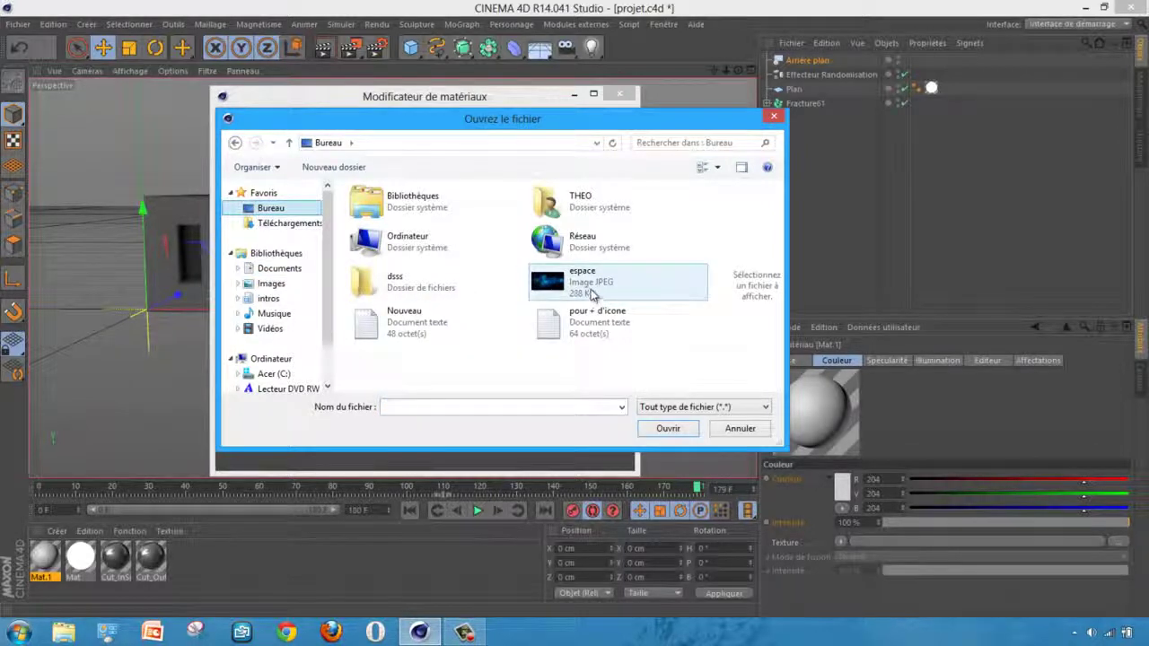
{"action": "left_click", "coordinate": [591, 286]}
{"action": "left_click", "coordinate": [667, 428]}
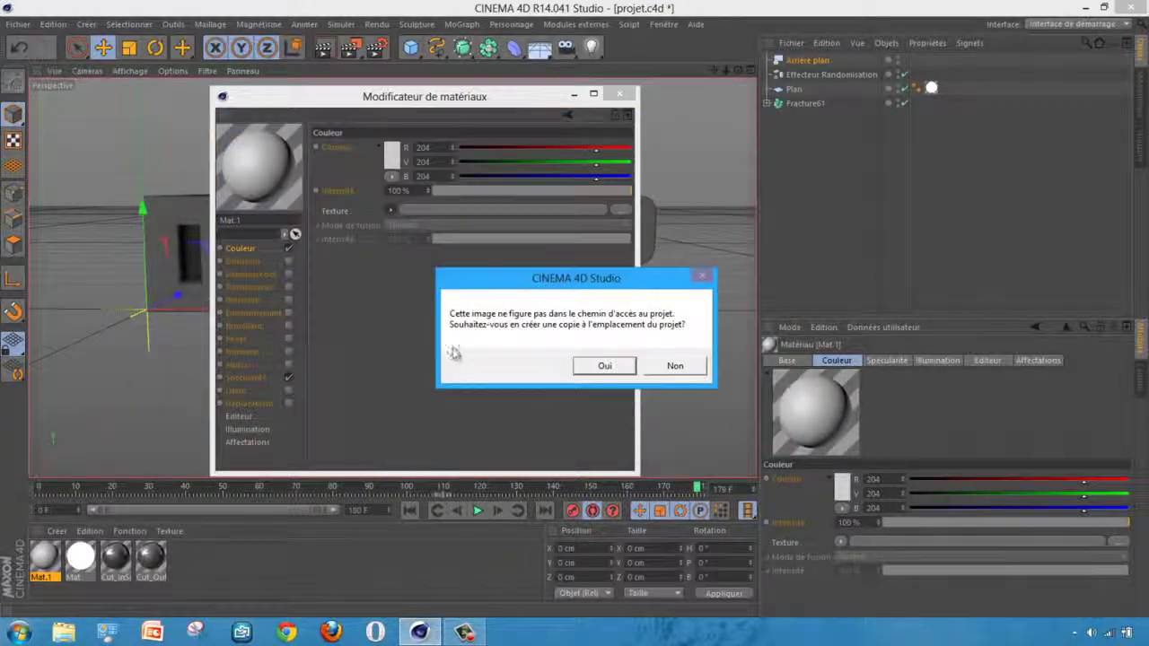
{"action": "left_click", "coordinate": [684, 369]}
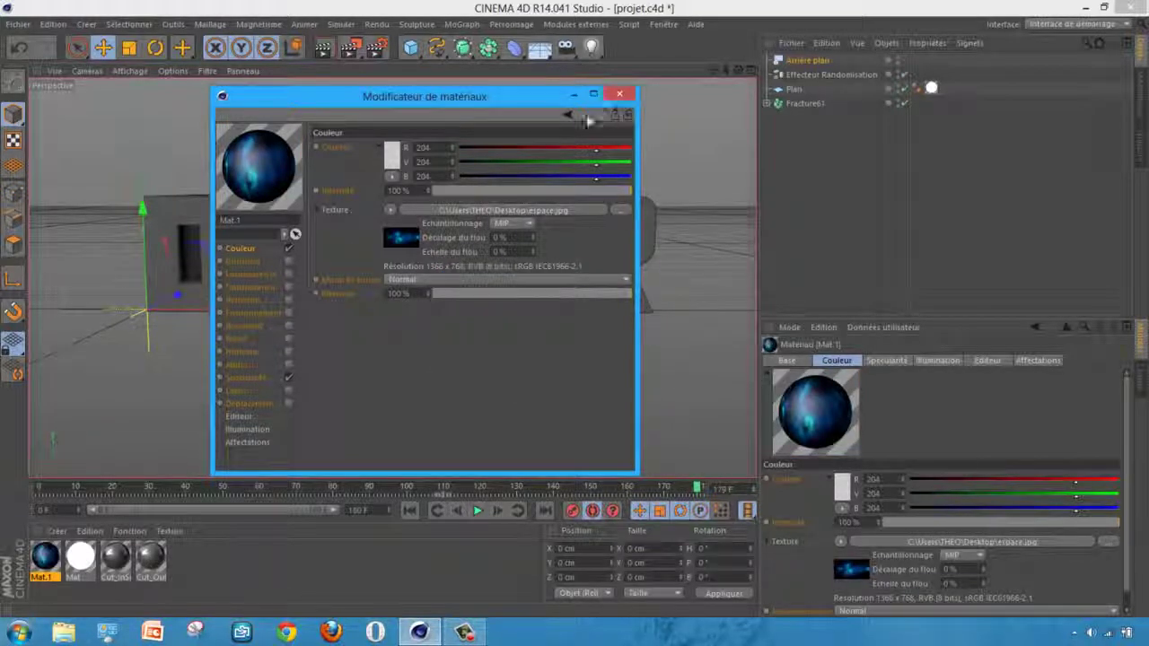
Step: Apply the space material to the Background object and turn off autokeying
{"action": "left_click", "coordinate": [620, 94]}
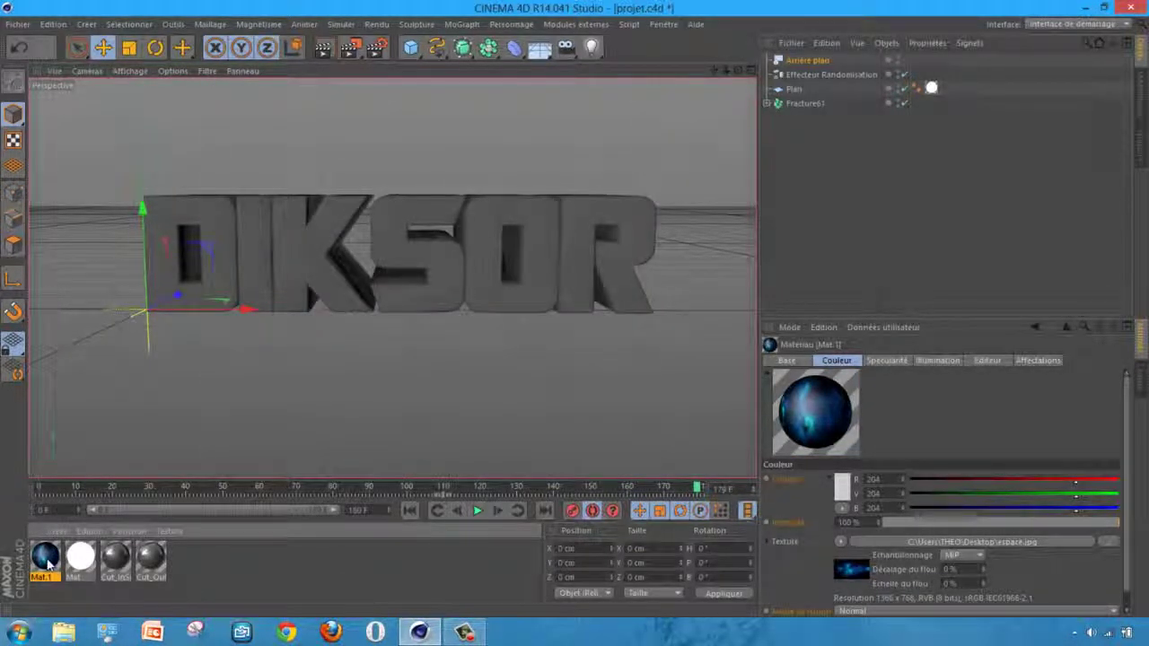
{"action": "left_click_drag", "start_coordinate": [105, 521], "coordinate": [823, 54]}
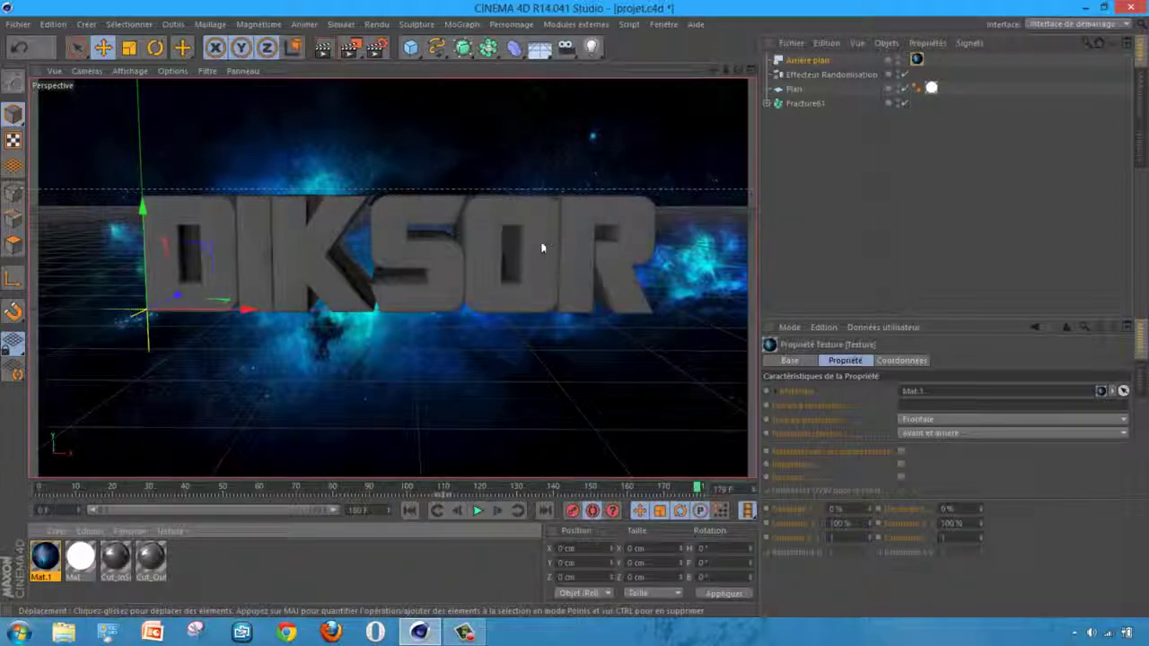
{"action": "left_click", "coordinate": [594, 514]}
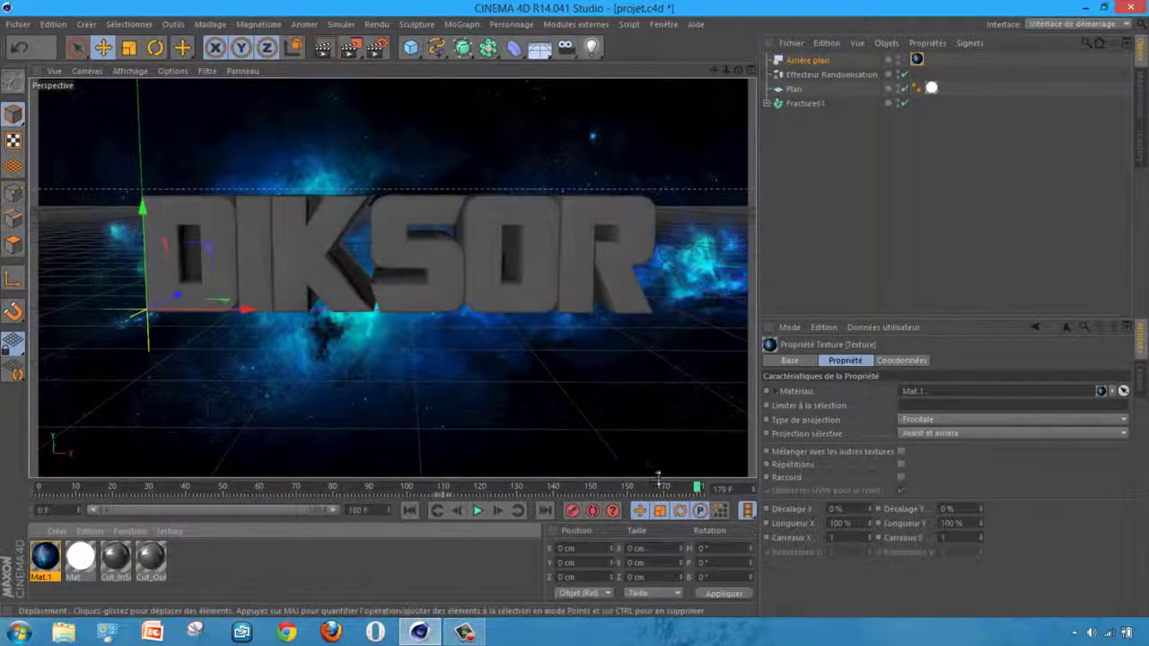
Step: Play the animation from its beginning over the space background, test-render frame 75, and return to frame 0
{"action": "left_click_drag", "start_coordinate": [698, 488], "coordinate": [7, 507]}
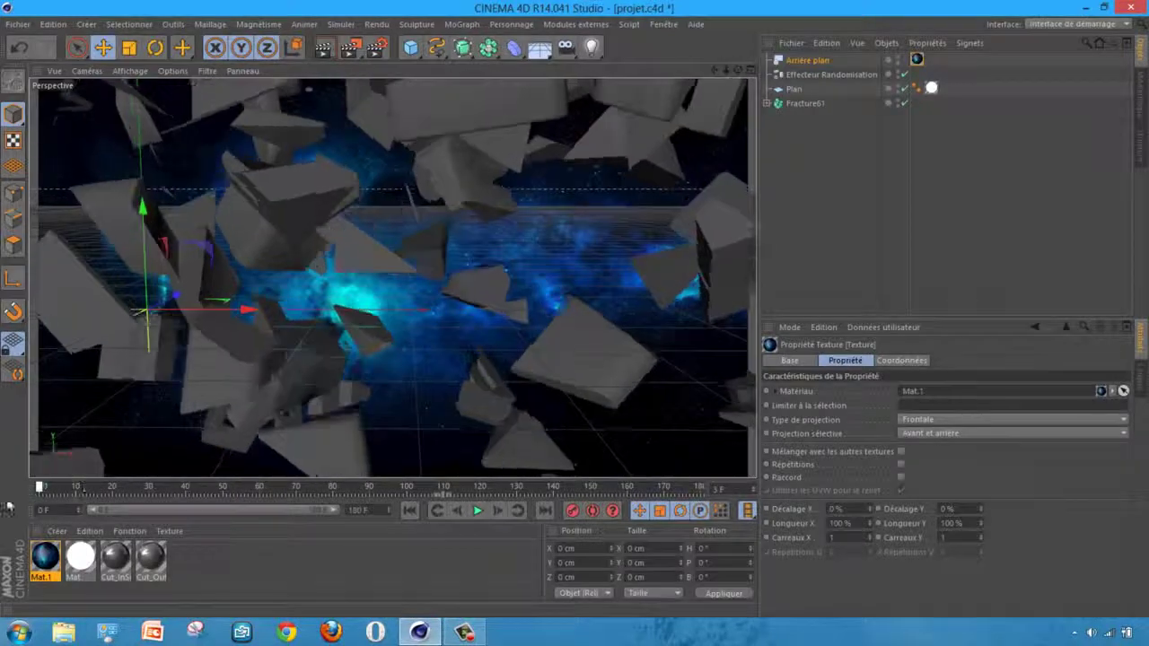
{"action": "left_click", "coordinate": [477, 510]}
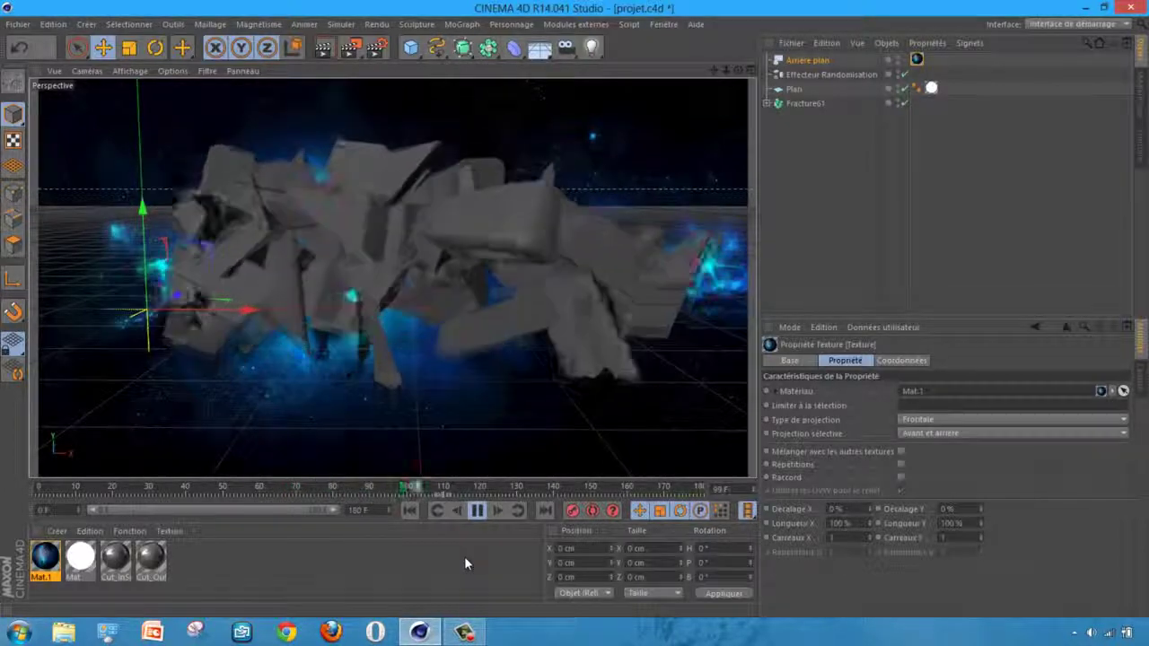
{"action": "left_click", "coordinate": [478, 511]}
{"action": "left_click", "coordinate": [316, 493]}
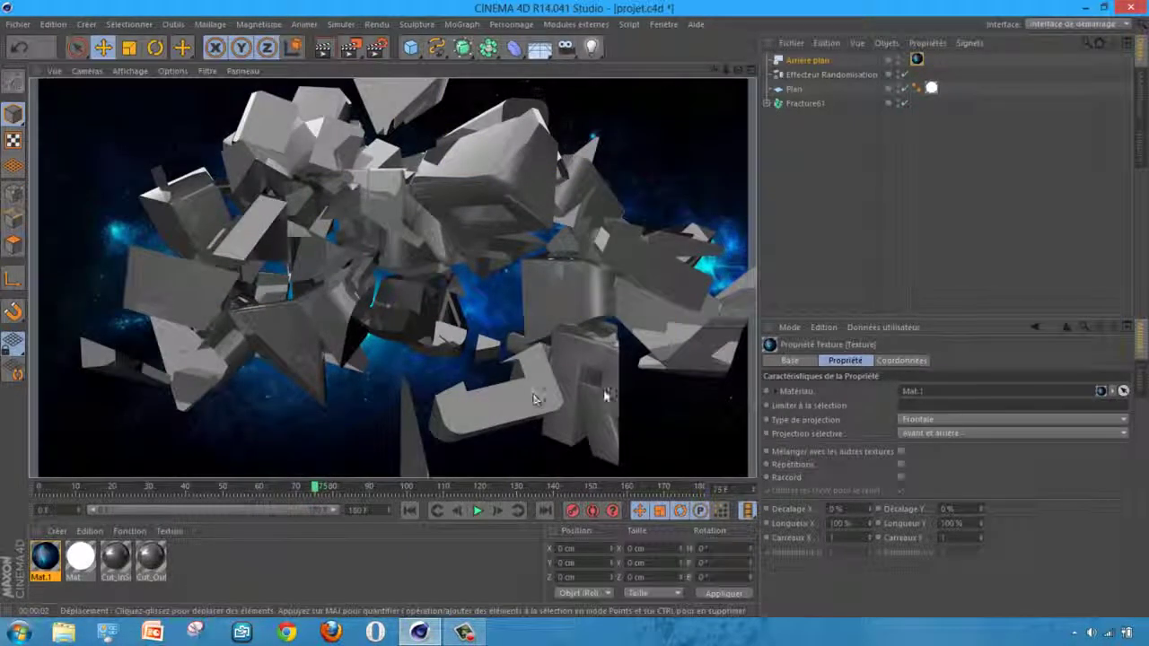
{"action": "left_click_drag", "start_coordinate": [316, 494], "coordinate": [39, 494]}
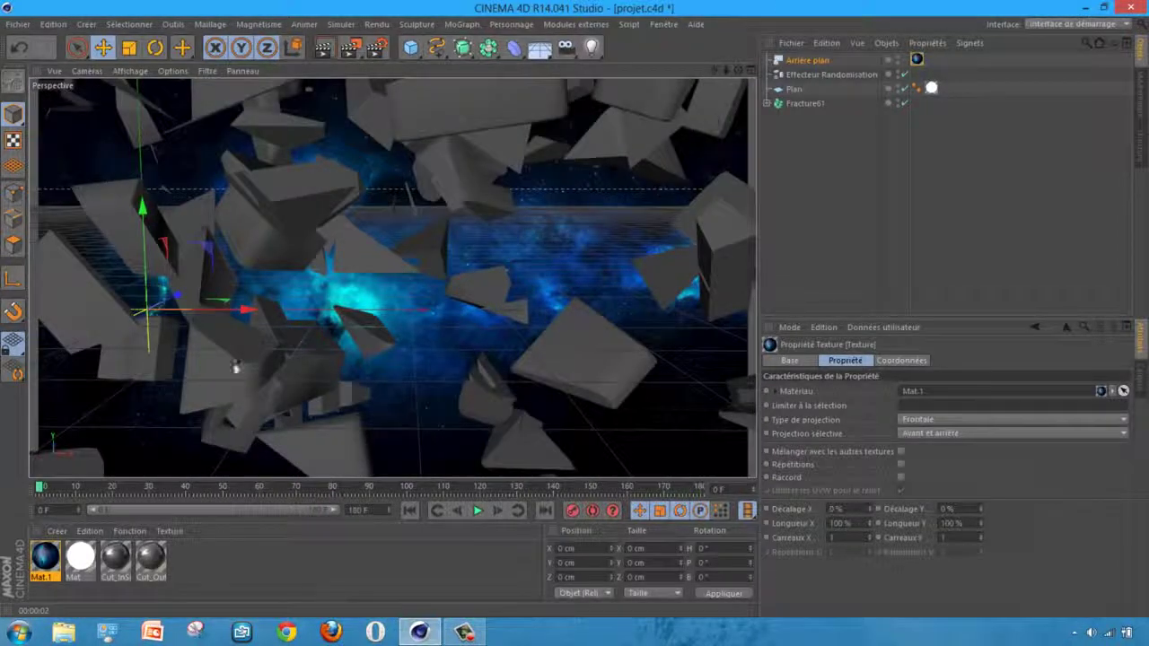
Step: Go to the last frame, 180, and adjust the perspective view's framing of the assembled title
{"action": "key", "text": "shift+g"}
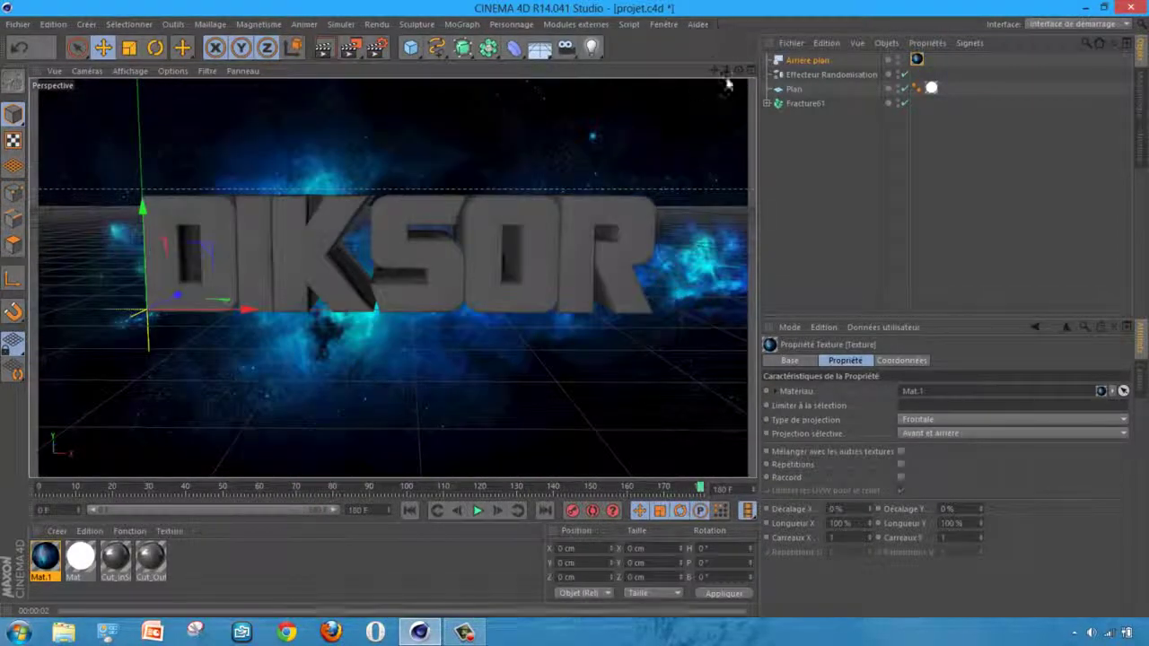
{"action": "left_click_drag", "start_coordinate": [714, 70], "coordinate": [577, 308]}
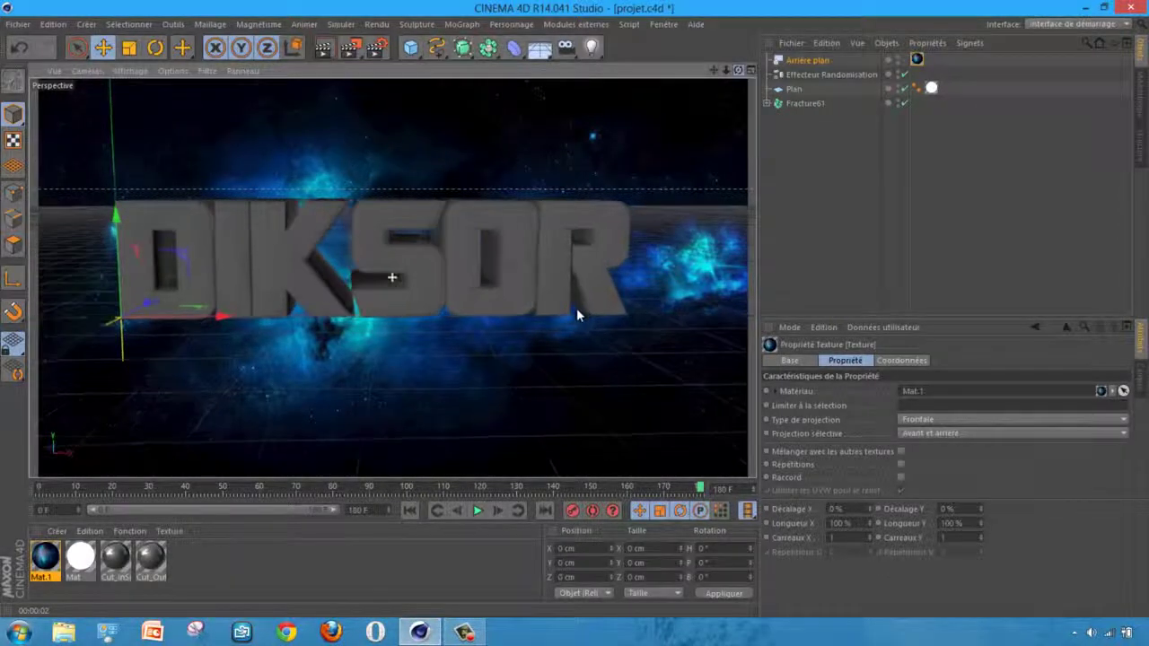
{"action": "left_click_drag", "start_coordinate": [720, 71], "coordinate": [575, 307]}
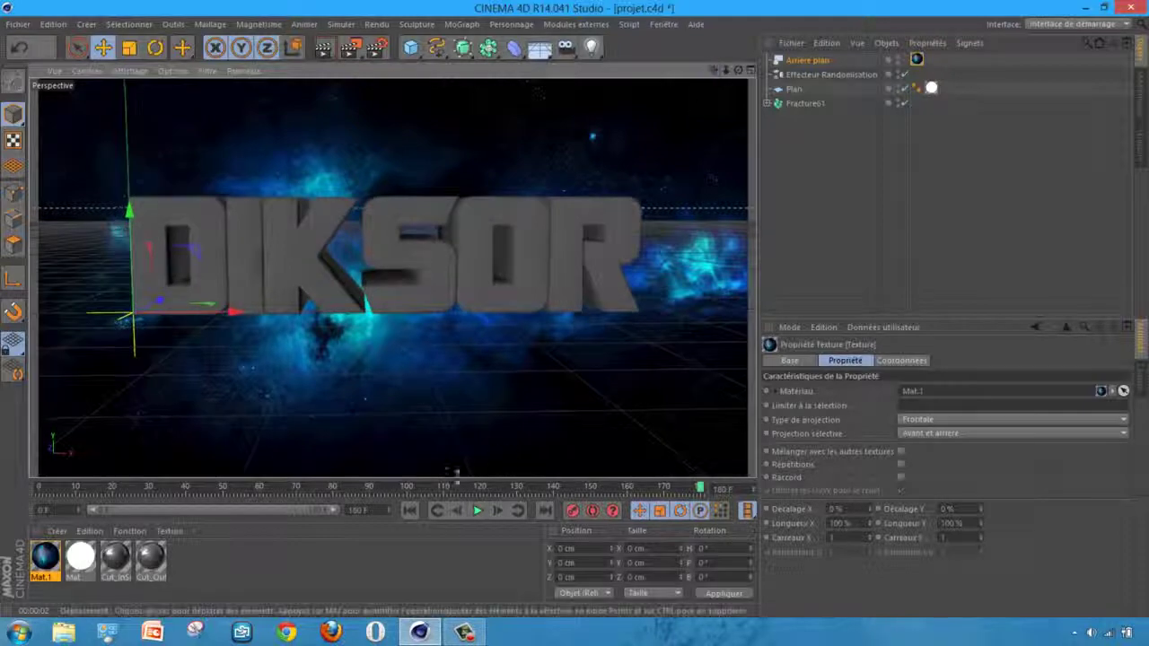
Step: Return to frame 0 and render the full animation to the Picture Viewer, with its window moved higher on the screen
{"action": "left_click_drag", "start_coordinate": [699, 494], "coordinate": [40, 489]}
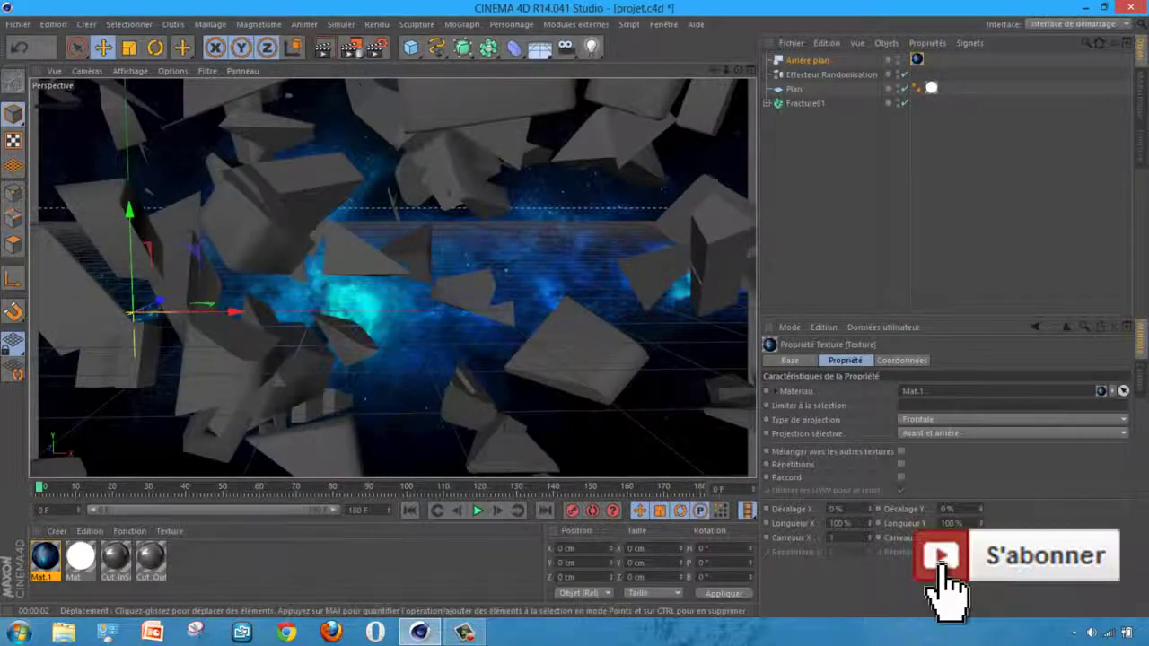
{"action": "left_click", "coordinate": [351, 49]}
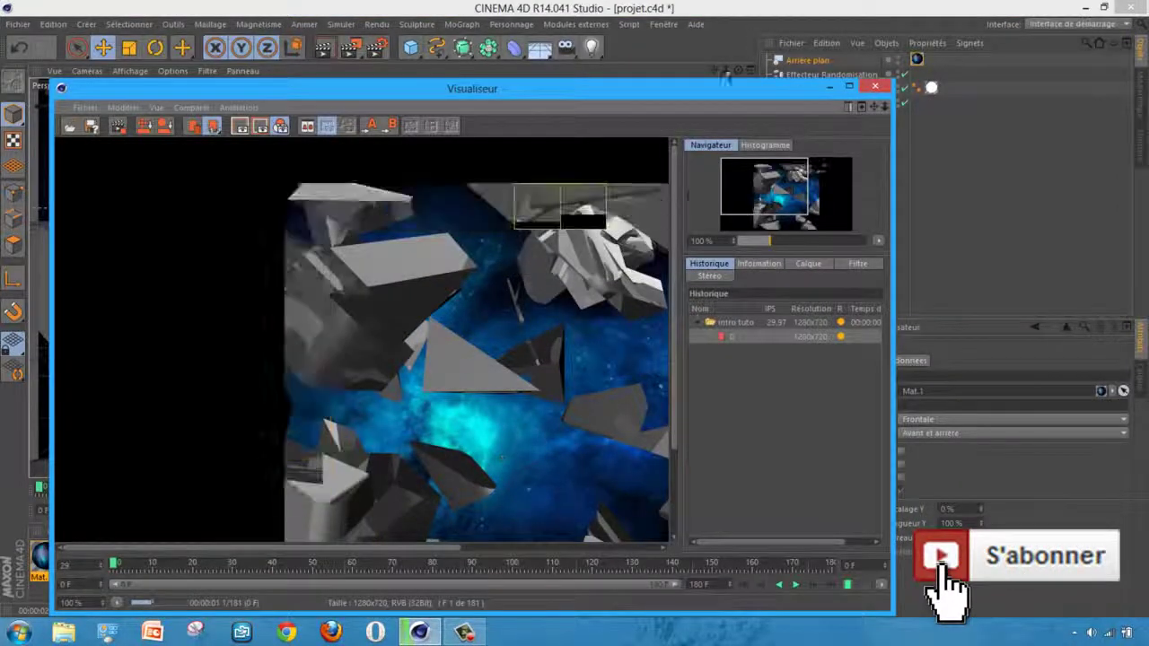
{"action": "left_click_drag", "start_coordinate": [503, 88], "coordinate": [495, 15]}
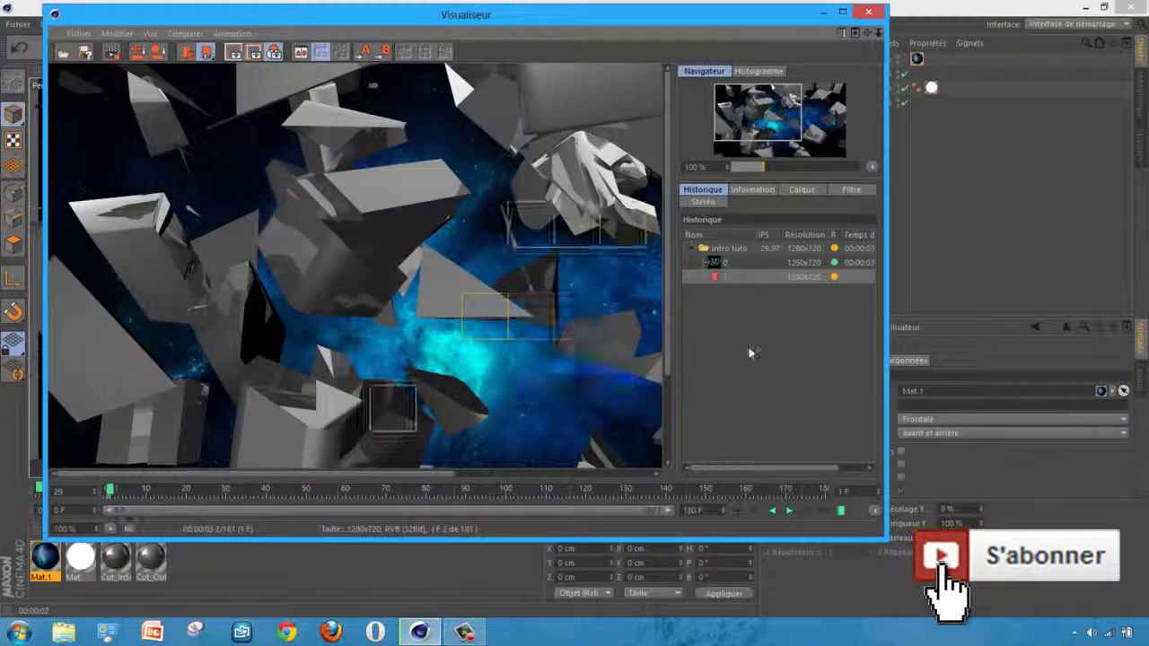